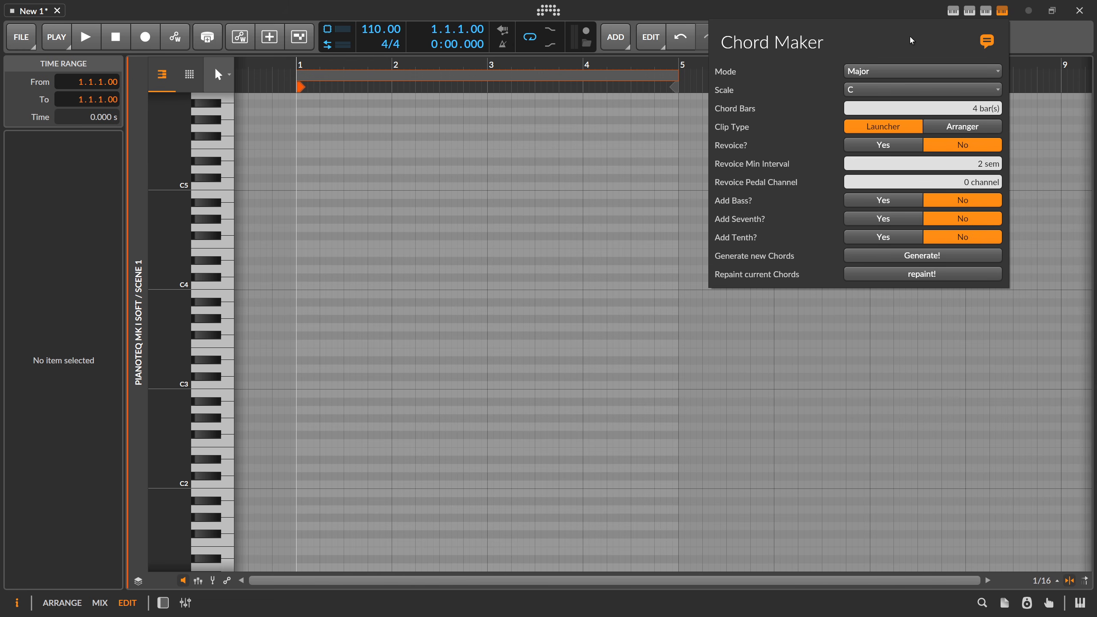
Step: Open the Pianoteq Mk I Soft track's Scene 1 launcher clip in the note editor
{"action": "left_click", "coordinate": [448, 135]}
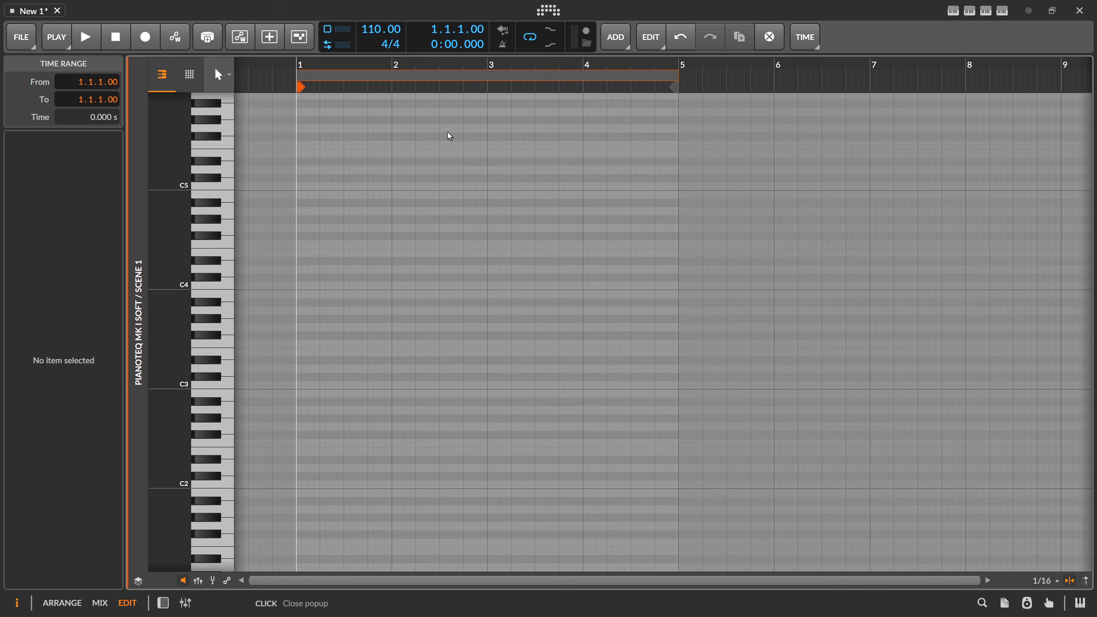
{"action": "key", "text": "Tab"}
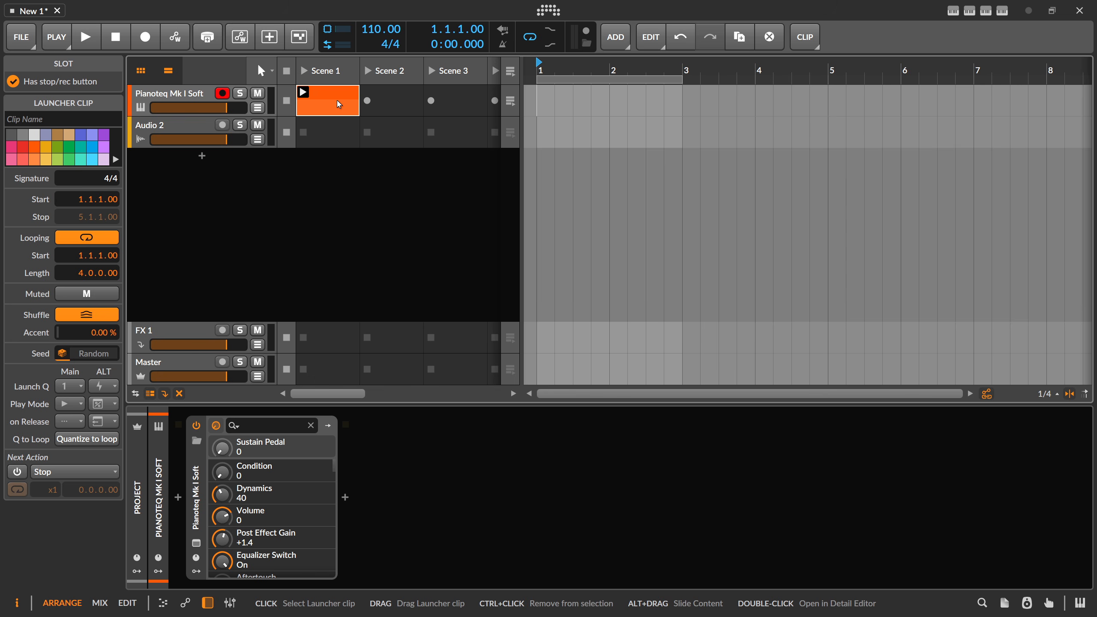
{"action": "double_click", "coordinate": [339, 103]}
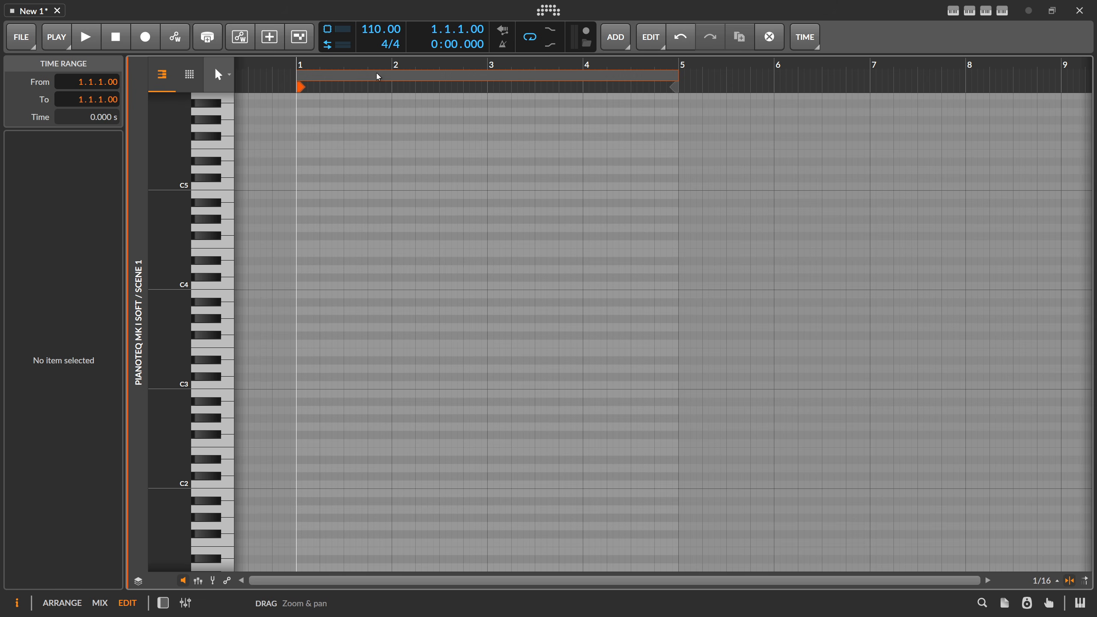
{"action": "left_click_drag", "start_coordinate": [375, 74], "coordinate": [342, 76]}
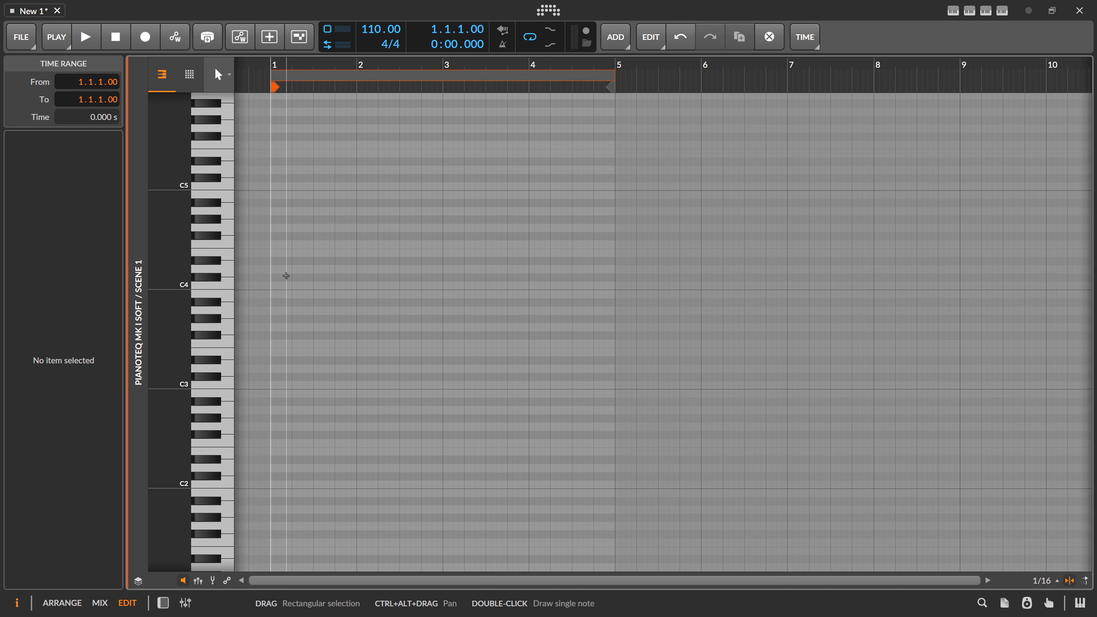
Step: Set the Chord Maker's scale to D# and its mode to Natural Minor
{"action": "left_click", "coordinate": [1002, 11]}
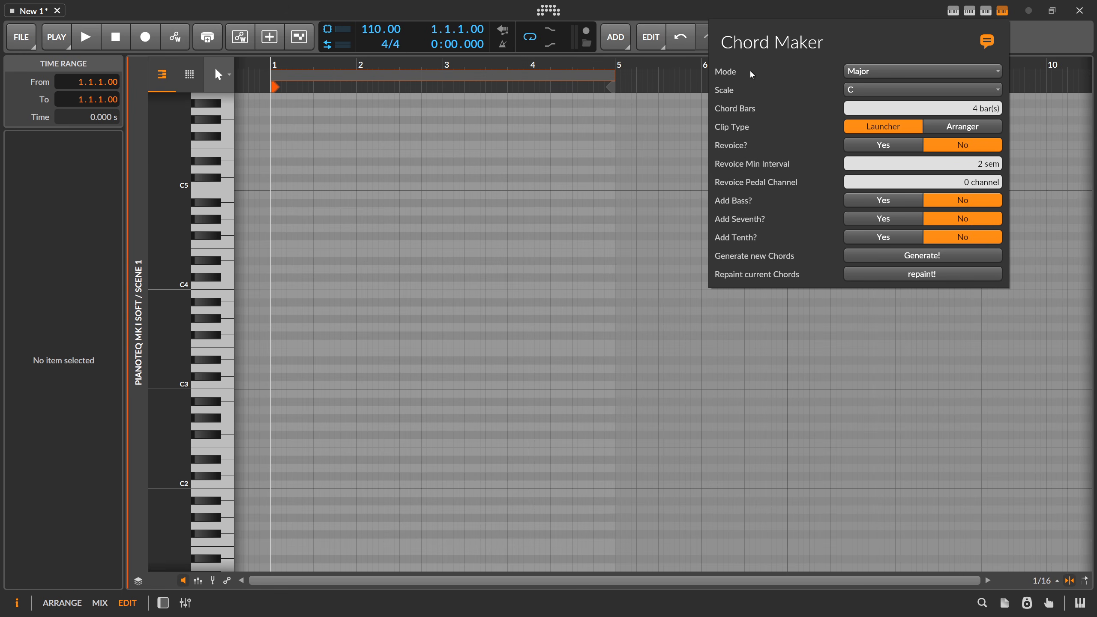
{"action": "left_click", "coordinate": [865, 74]}
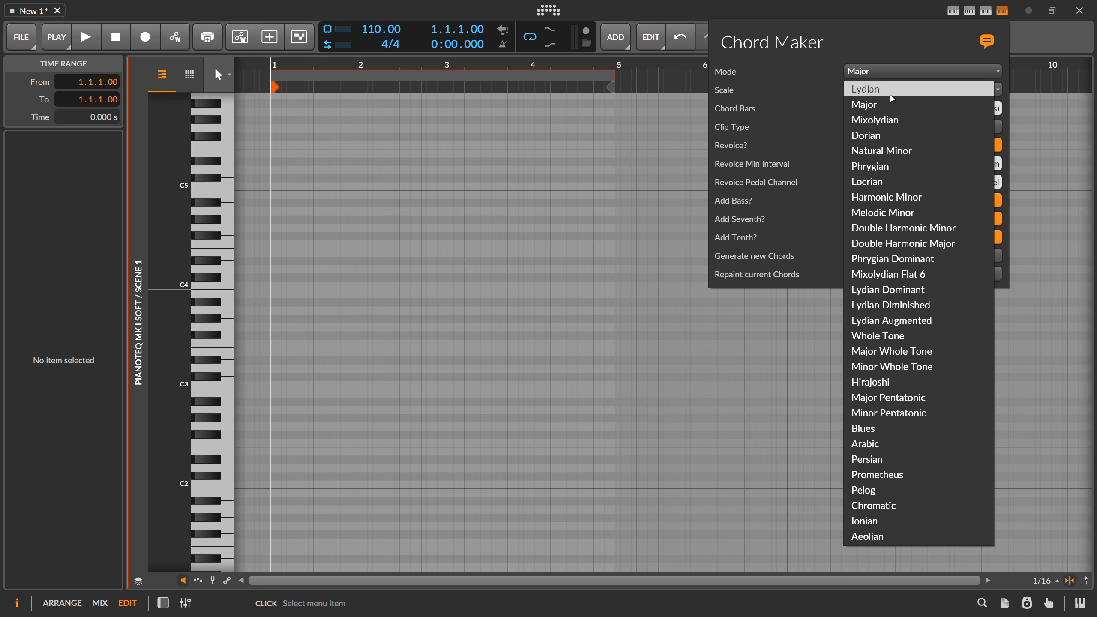
{"action": "left_click", "coordinate": [868, 74]}
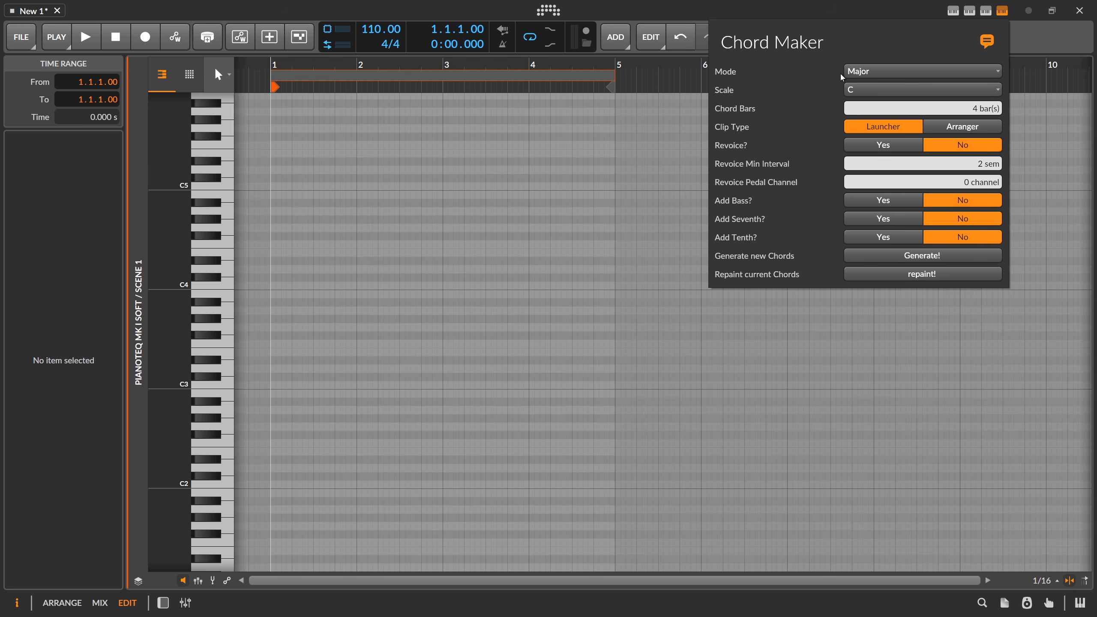
{"action": "left_click", "coordinate": [858, 89]}
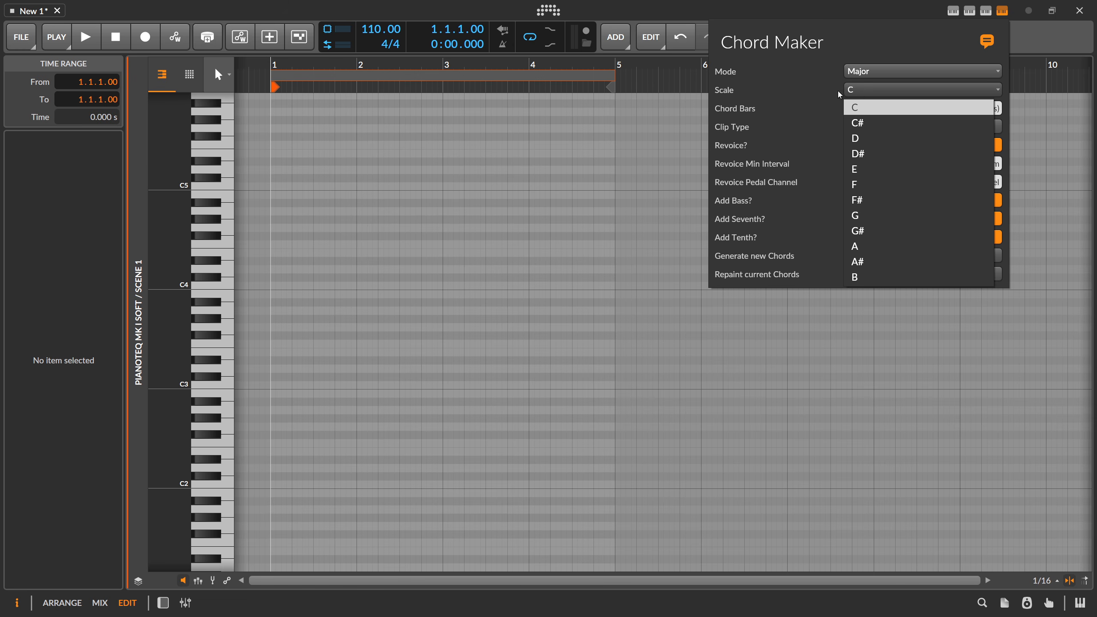
{"action": "left_click", "coordinate": [869, 153]}
{"action": "left_click", "coordinate": [869, 72]}
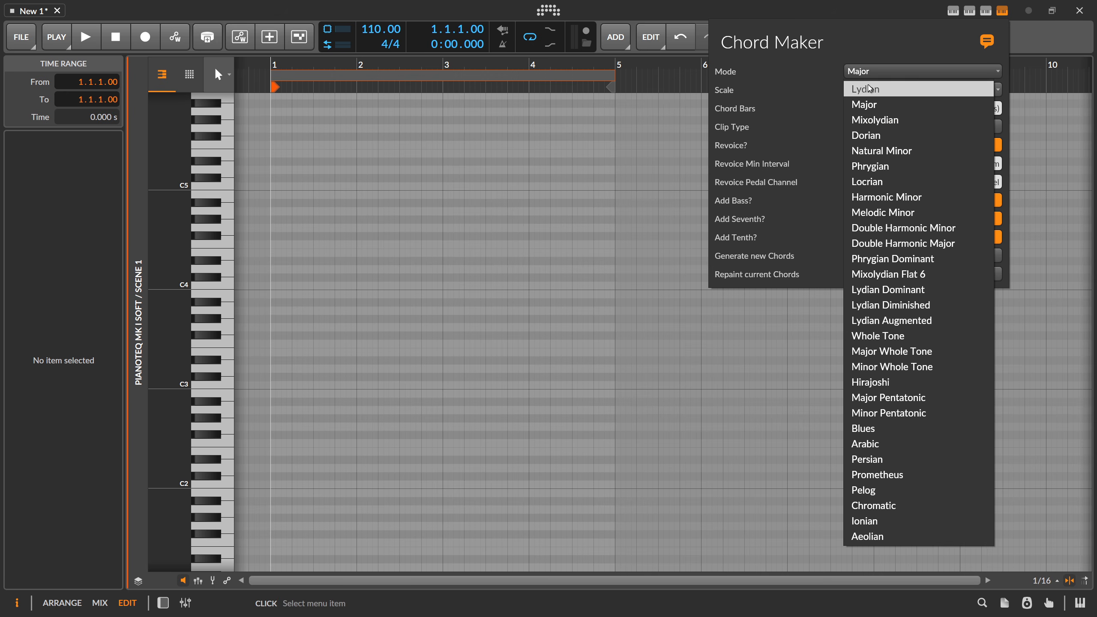
{"action": "left_click", "coordinate": [891, 151]}
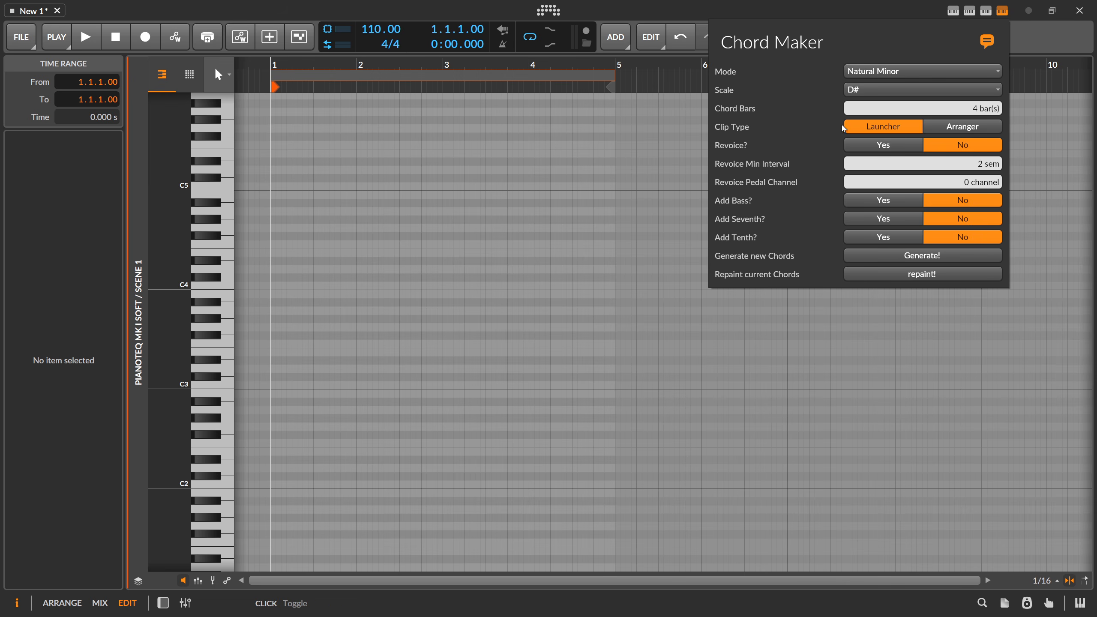
Step: Generate new chords in the launcher clip with the Chord Maker
{"action": "left_click", "coordinate": [883, 127]}
{"action": "left_click", "coordinate": [889, 127]}
{"action": "left_click", "coordinate": [893, 256]}
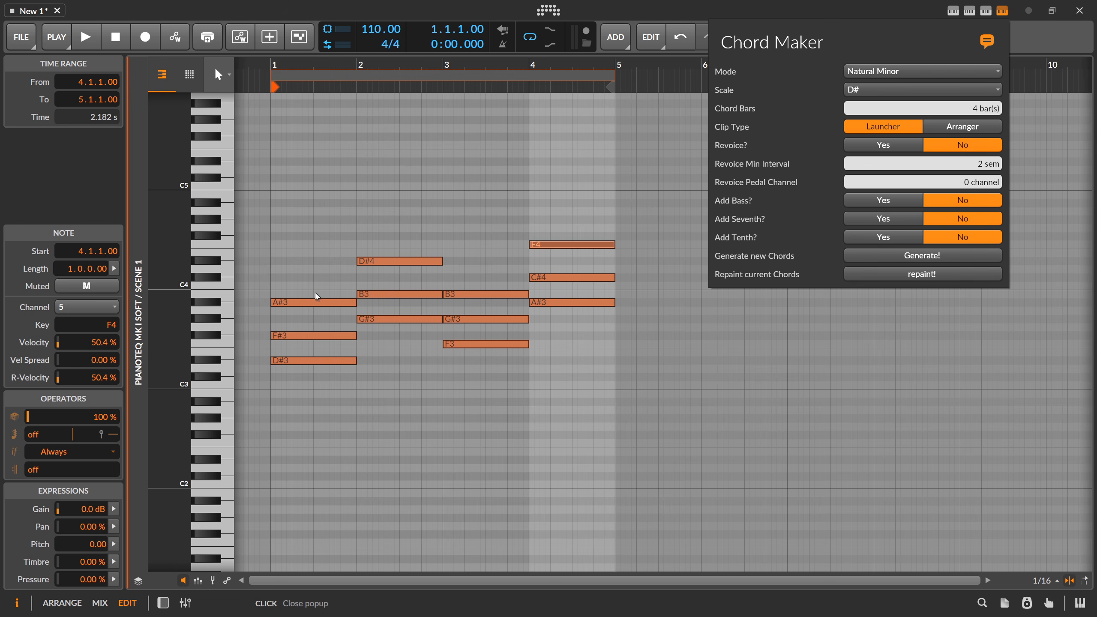
Step: Examine the generated chords bar by bar by selecting the notes of bars 2, 3 and 4
{"action": "left_click", "coordinate": [299, 380]}
{"action": "left_click", "coordinate": [390, 204]}
{"action": "left_click_drag", "start_coordinate": [392, 206], "coordinate": [392, 378]}
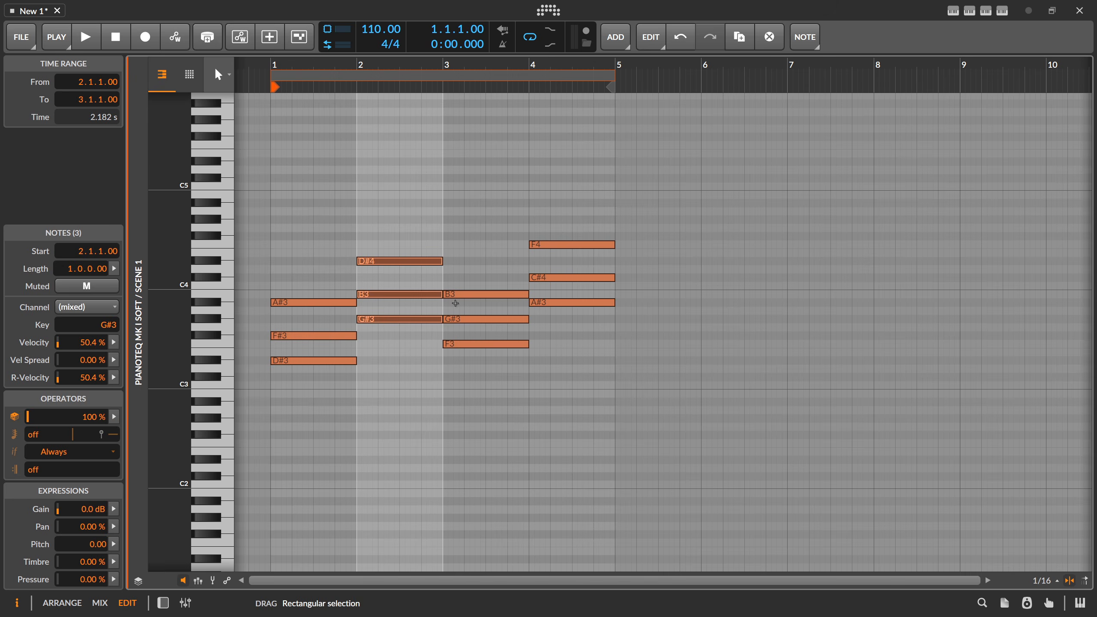
{"action": "left_click_drag", "start_coordinate": [485, 245], "coordinate": [492, 359]}
{"action": "left_click_drag", "start_coordinate": [567, 196], "coordinate": [568, 376]}
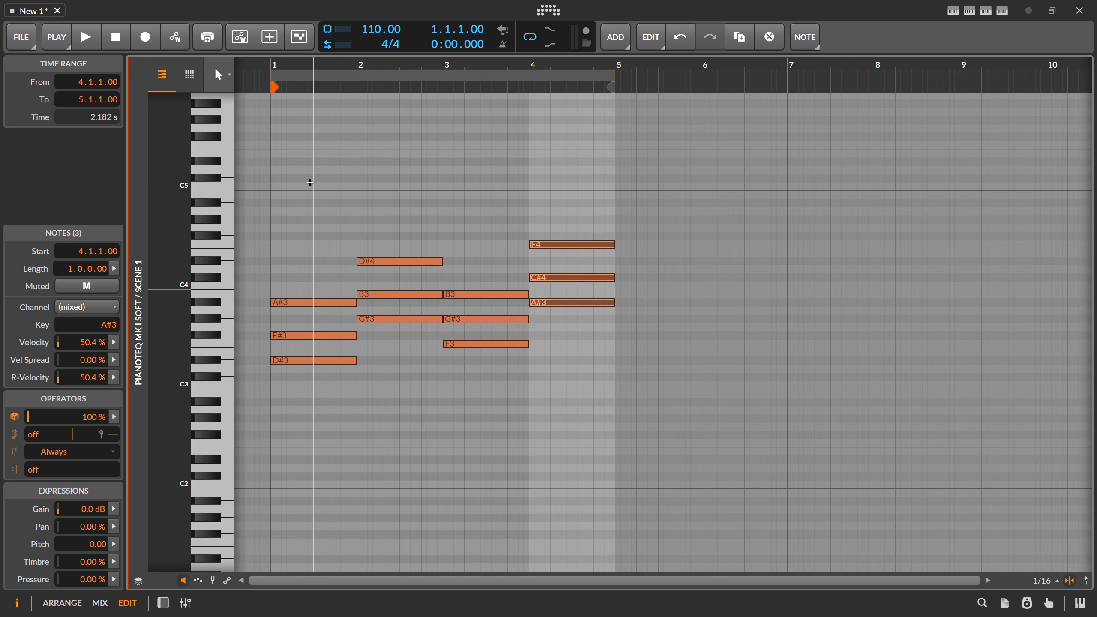
Step: Play the generated chord progression from the start of the clip and stop it
{"action": "left_click", "coordinate": [272, 189]}
{"action": "key", "text": "space"}
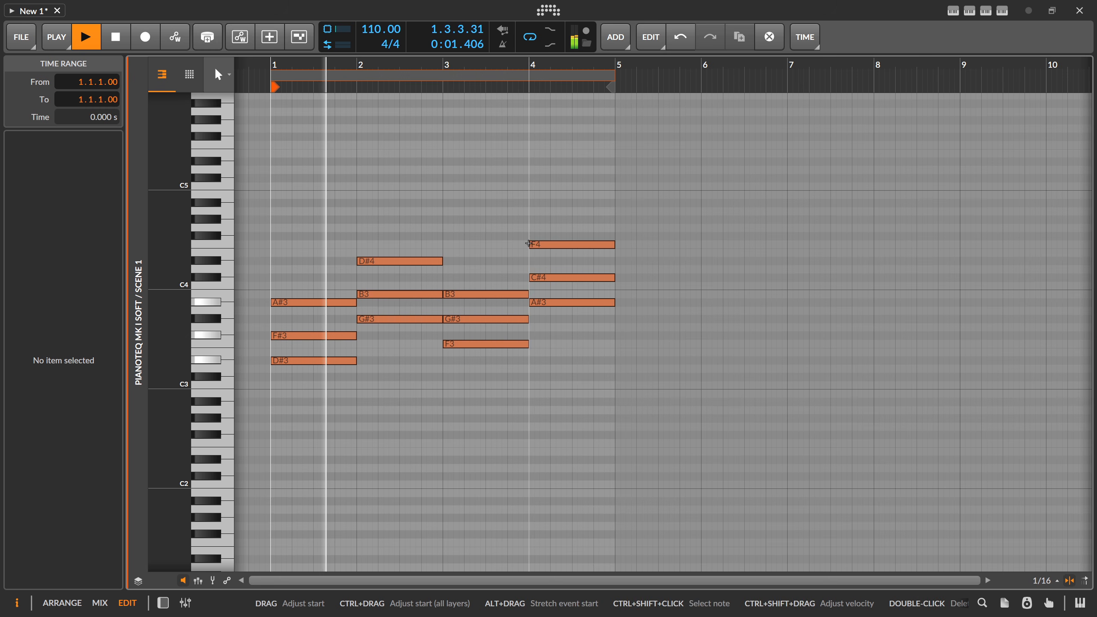
{"action": "key", "text": "space"}
Step: Enable revoicing in the Chord Maker, repaint the current chords and play them back
{"action": "left_click", "coordinate": [1001, 10]}
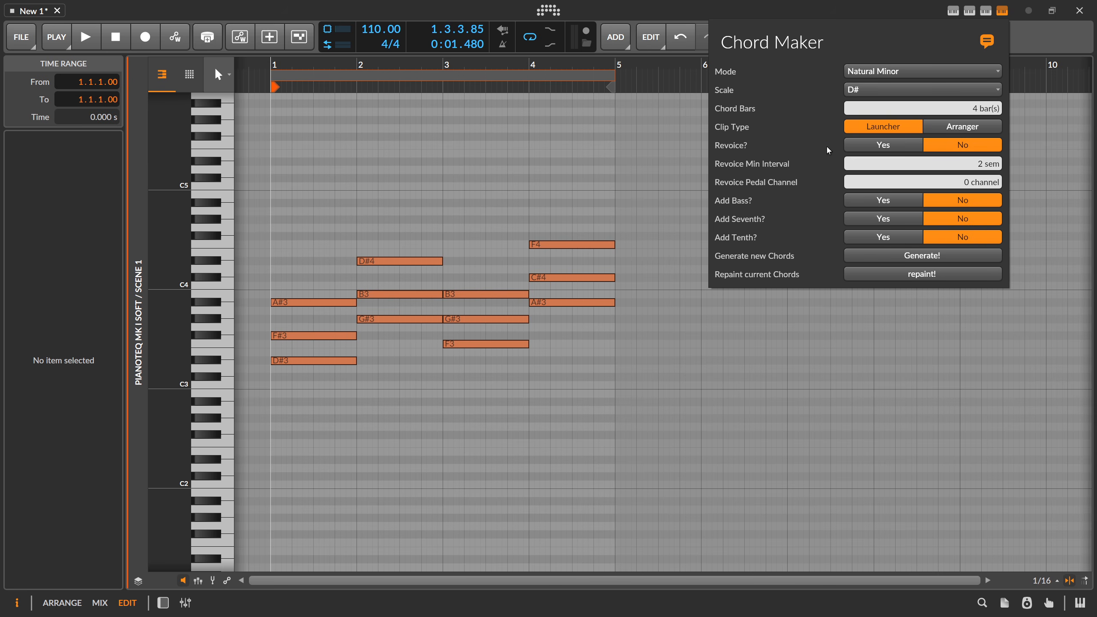
{"action": "left_click", "coordinate": [858, 143]}
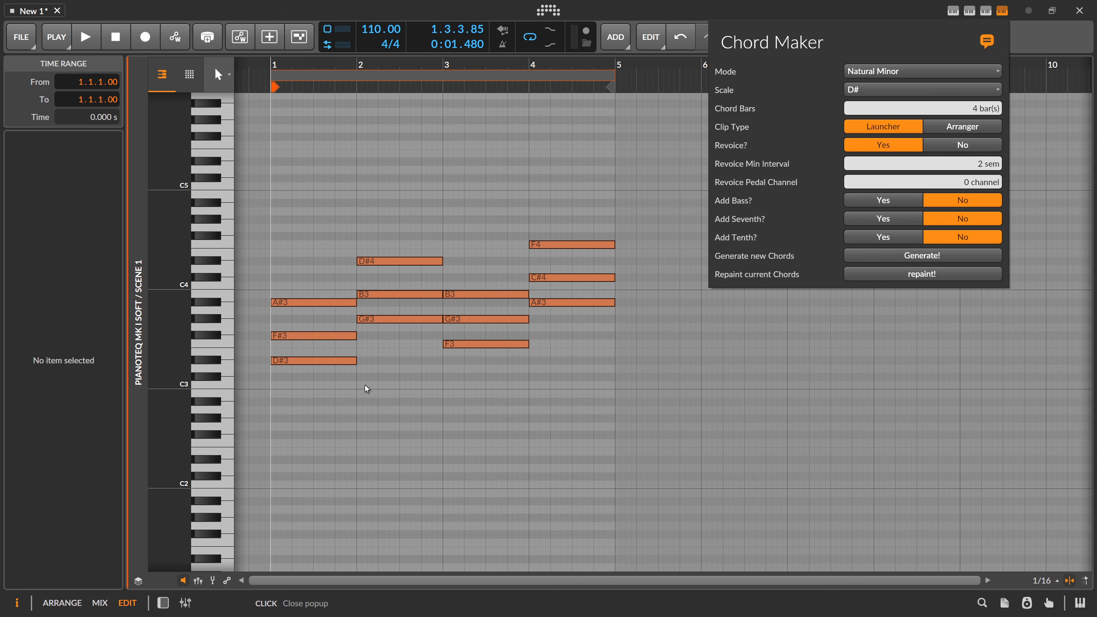
{"action": "left_click", "coordinate": [885, 272]}
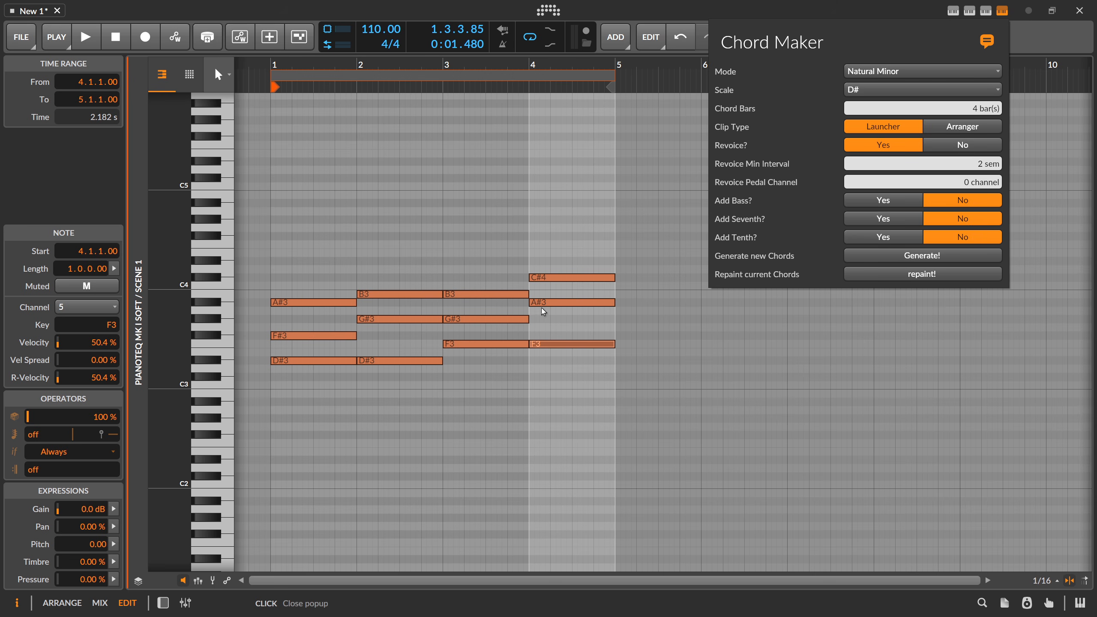
{"action": "key", "text": "space"}
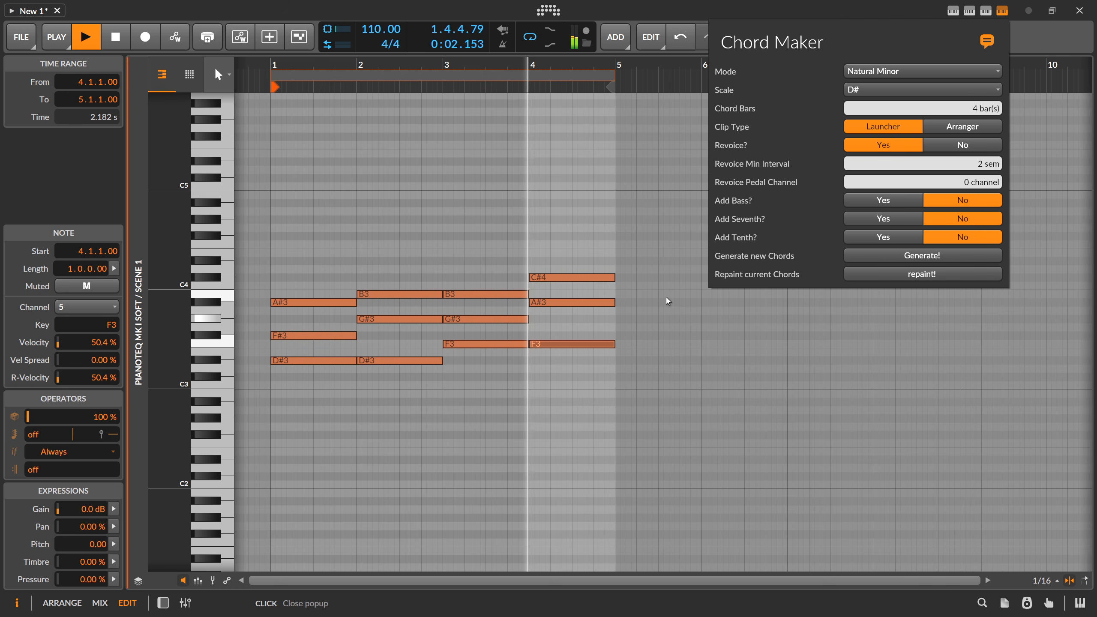
{"action": "key", "text": "space"}
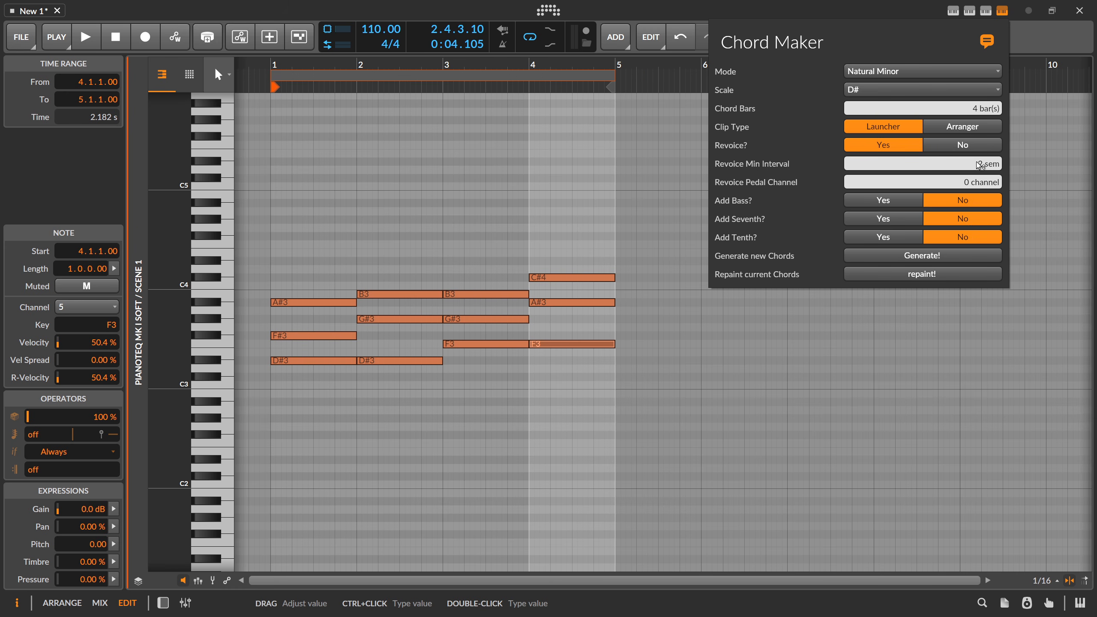
Step: Try adjusting the Revoice Min Interval, leave it at 2 semitones and close the Chord Maker
{"action": "left_click_drag", "start_coordinate": [980, 165], "coordinate": [976, 171]}
{"action": "left_click_drag", "start_coordinate": [986, 169], "coordinate": [986, 163]}
{"action": "left_click", "coordinate": [431, 223]}
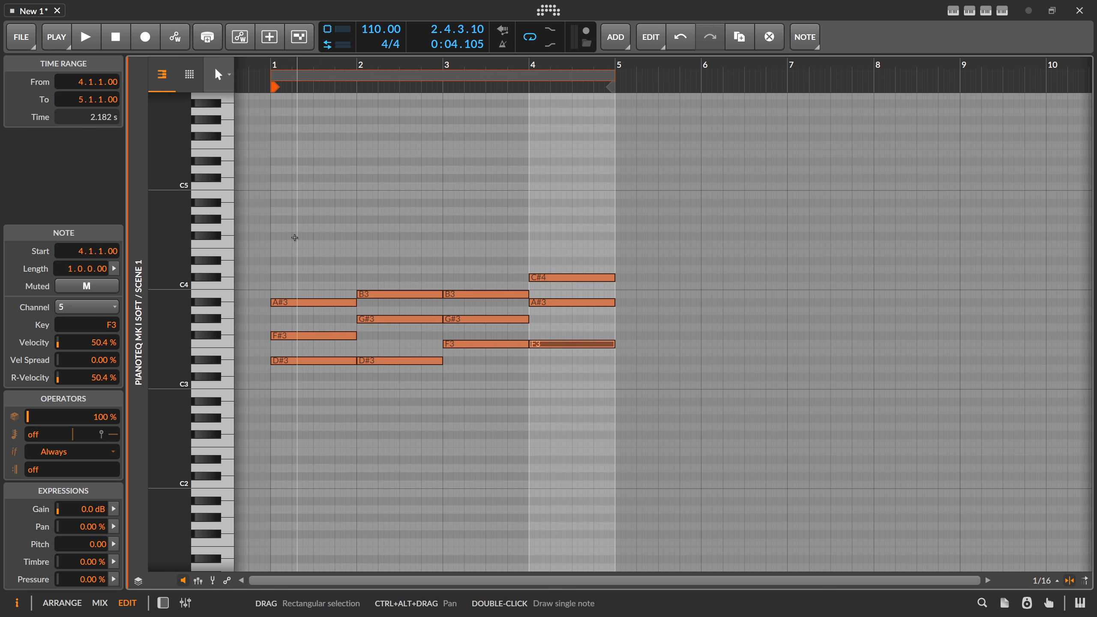
Step: Color the clip's notes by note channel
{"action": "left_click_drag", "start_coordinate": [291, 236], "coordinate": [624, 418]}
{"action": "left_click", "coordinate": [530, 410]}
{"action": "right_click", "coordinate": [374, 190]}
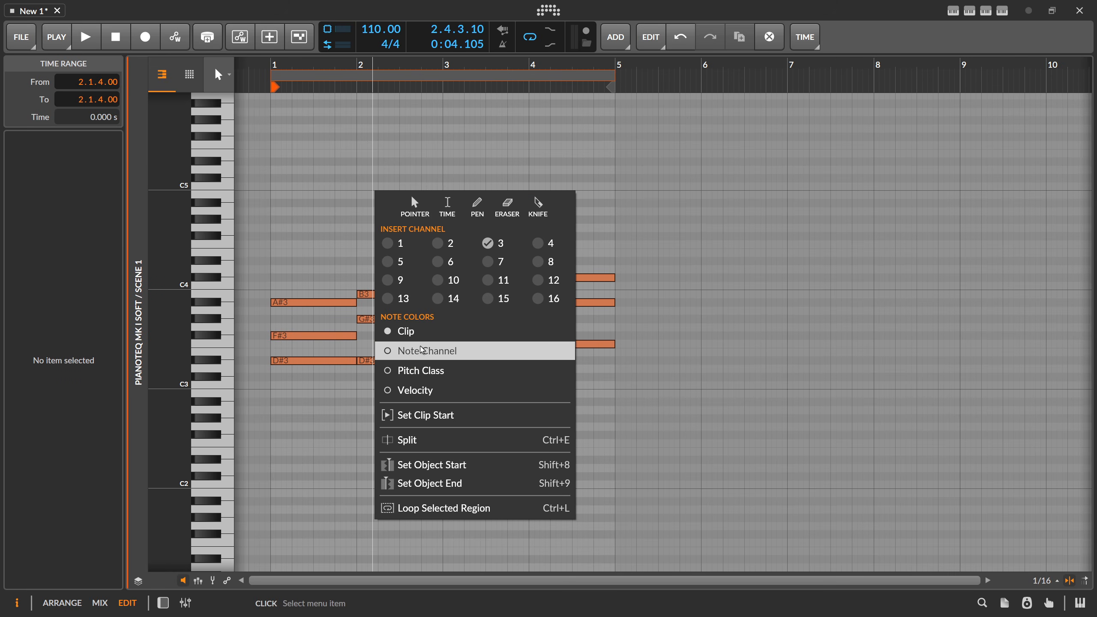
{"action": "left_click", "coordinate": [408, 353]}
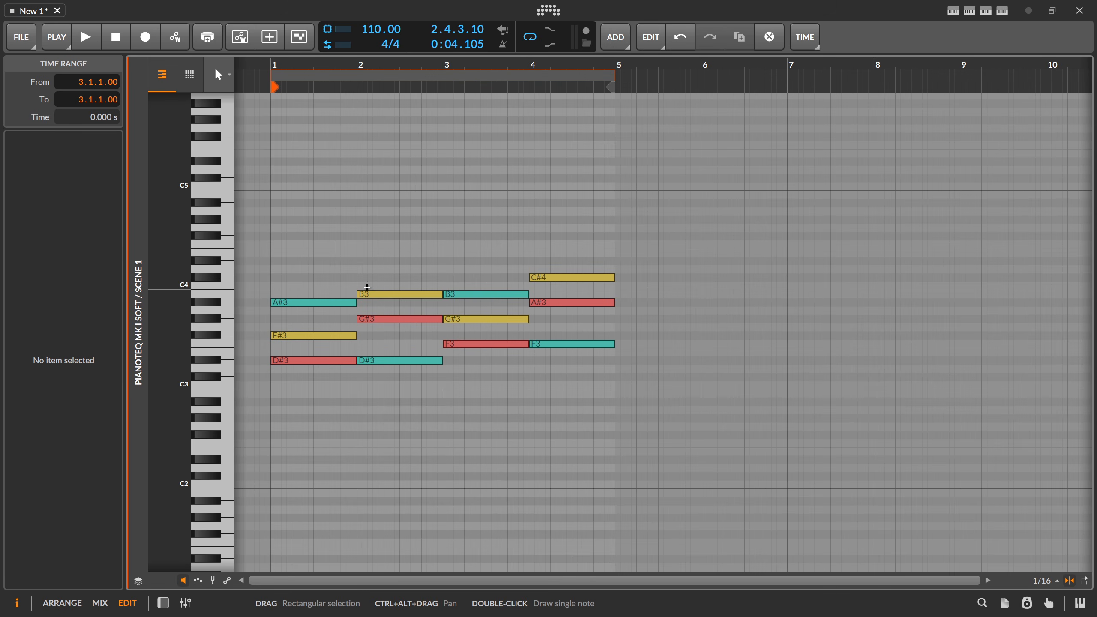
Step: Examine the channel of each note in the first bar's chord, D#3, F#3 and A#3
{"action": "left_click_drag", "start_coordinate": [296, 223], "coordinate": [570, 480]}
{"action": "left_click", "coordinate": [573, 456]}
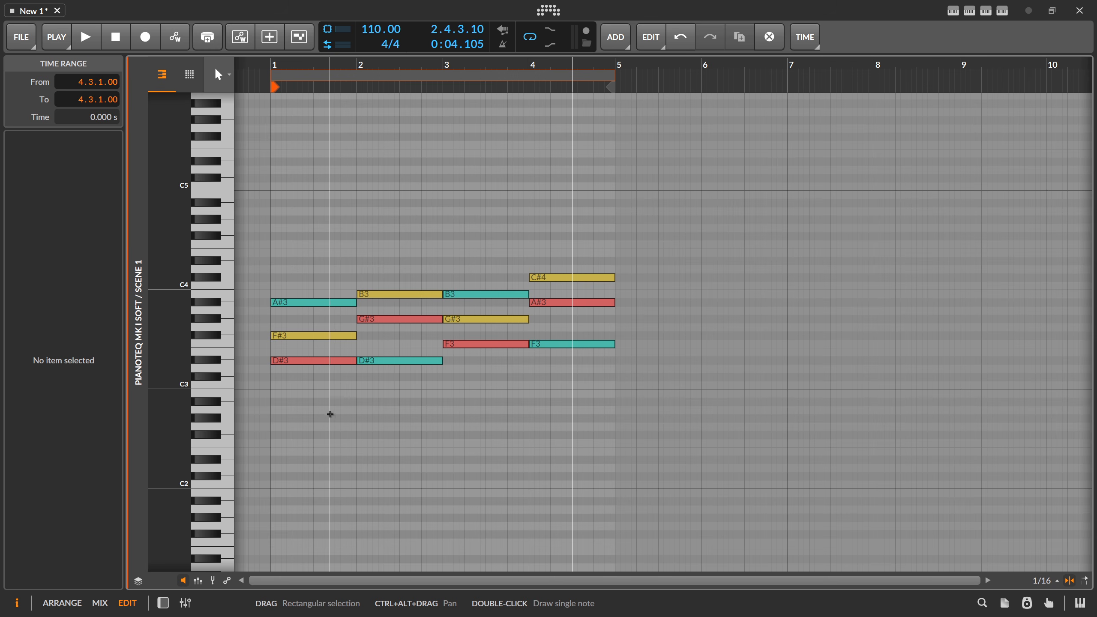
{"action": "left_click", "coordinate": [304, 361]}
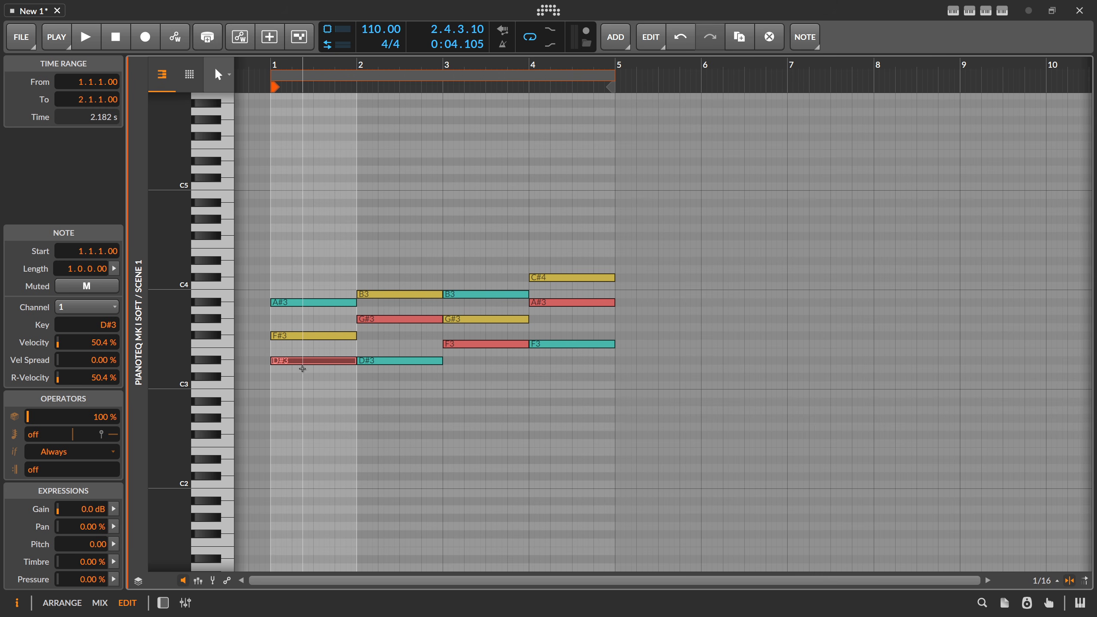
{"action": "left_click", "coordinate": [294, 335]}
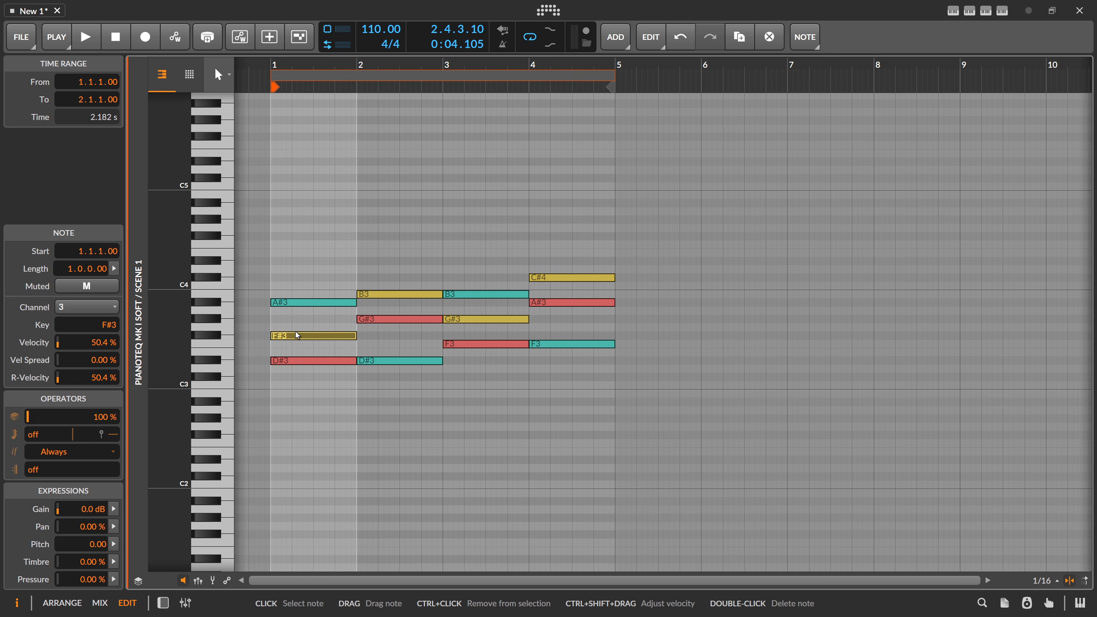
{"action": "left_click_drag", "start_coordinate": [296, 326], "coordinate": [296, 344]}
{"action": "left_click", "coordinate": [297, 302]}
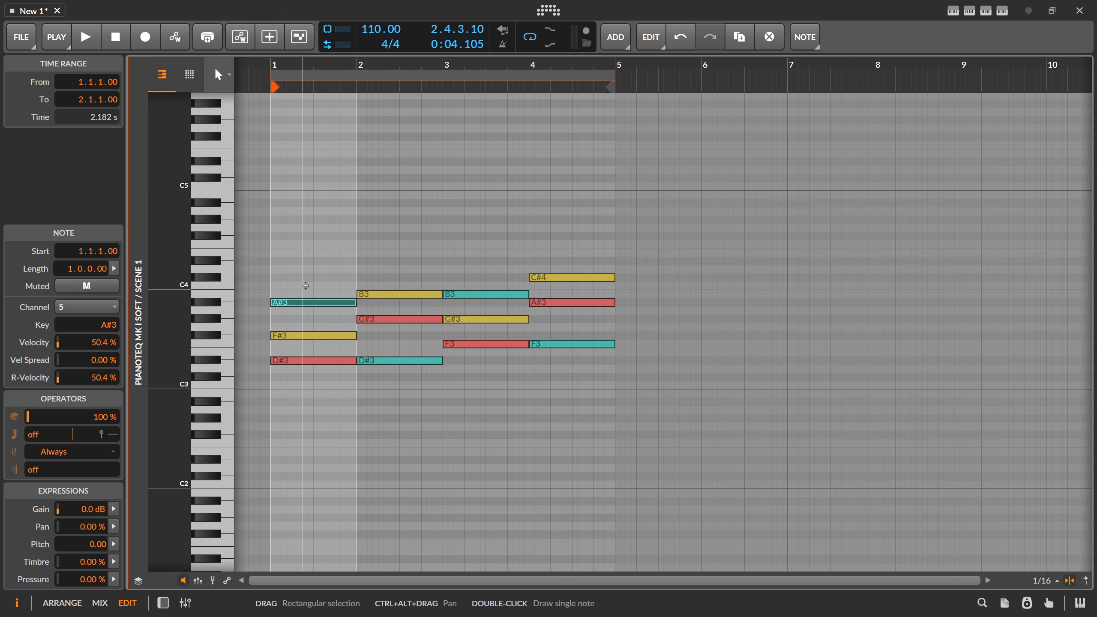
{"action": "left_click_drag", "start_coordinate": [305, 285], "coordinate": [307, 320]}
{"action": "left_click", "coordinate": [390, 383]}
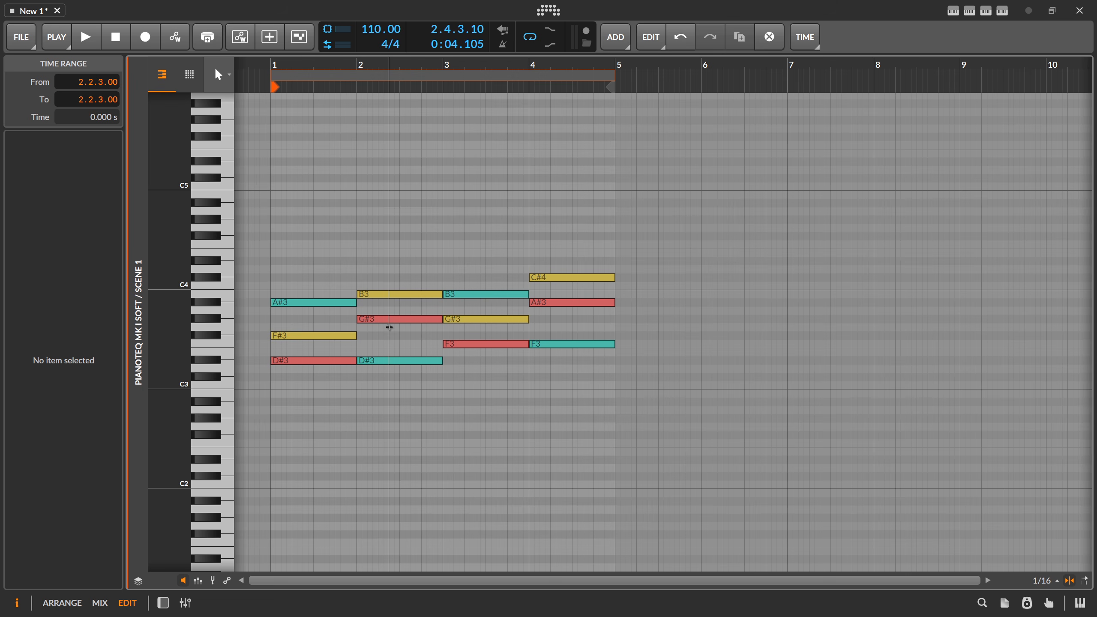
Step: Examine the second bar's chord and the channel of its G#3 note
{"action": "left_click_drag", "start_coordinate": [390, 272], "coordinate": [393, 365]}
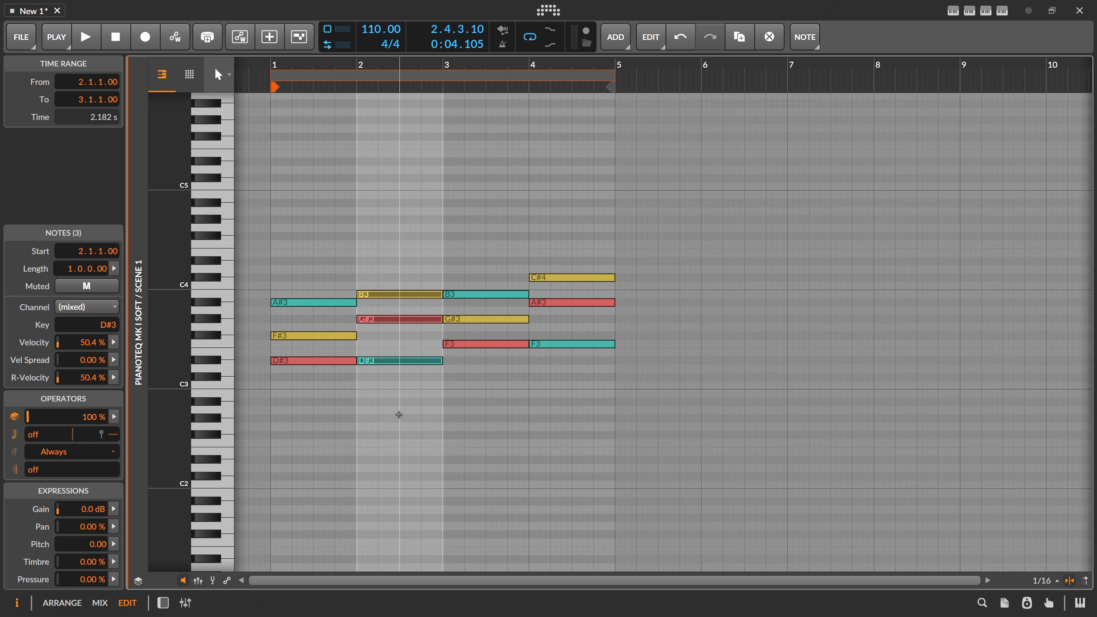
{"action": "left_click", "coordinate": [395, 403]}
{"action": "left_click", "coordinate": [371, 319]}
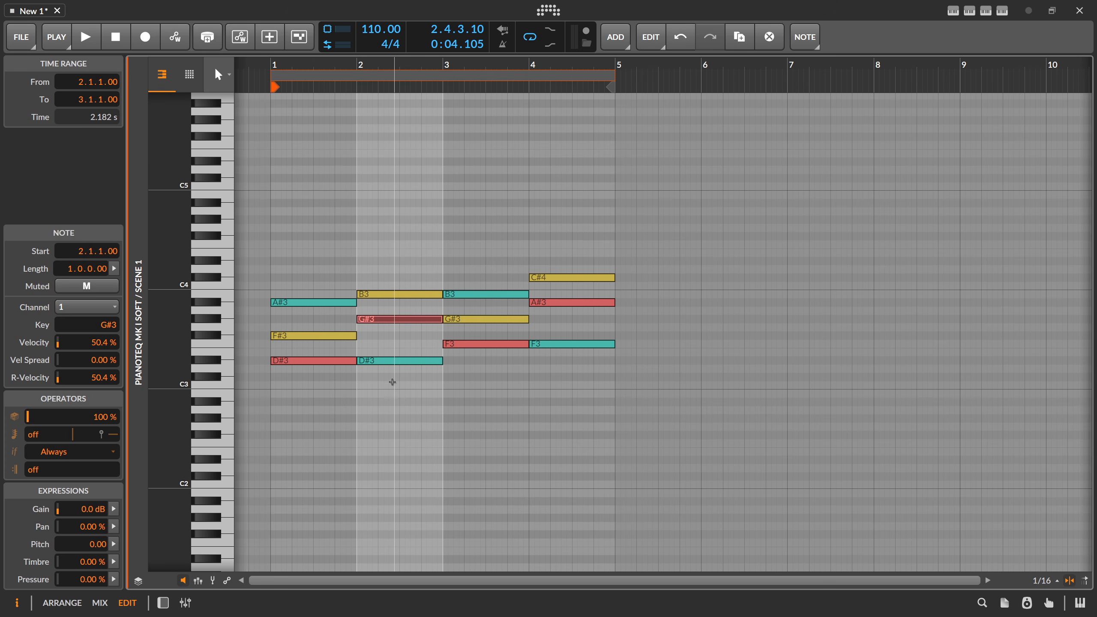
Step: Try the second bar's D#3 note one octave higher, compare the chord and move the note back down
{"action": "left_click", "coordinate": [396, 364]}
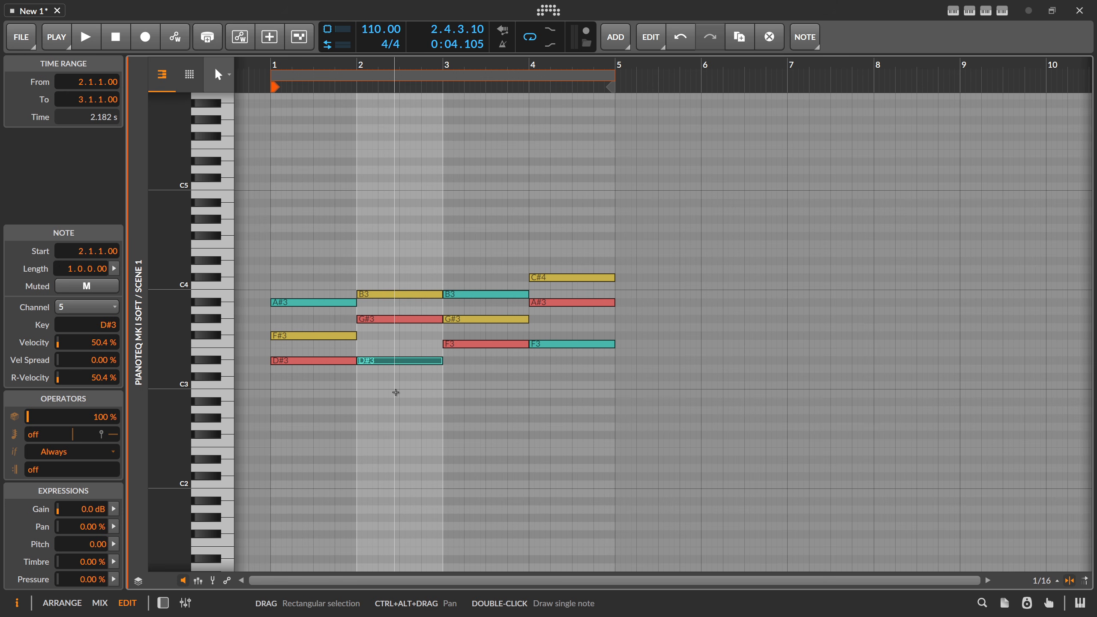
{"action": "key", "text": "shift+Up"}
{"action": "left_click_drag", "start_coordinate": [404, 247], "coordinate": [367, 449]}
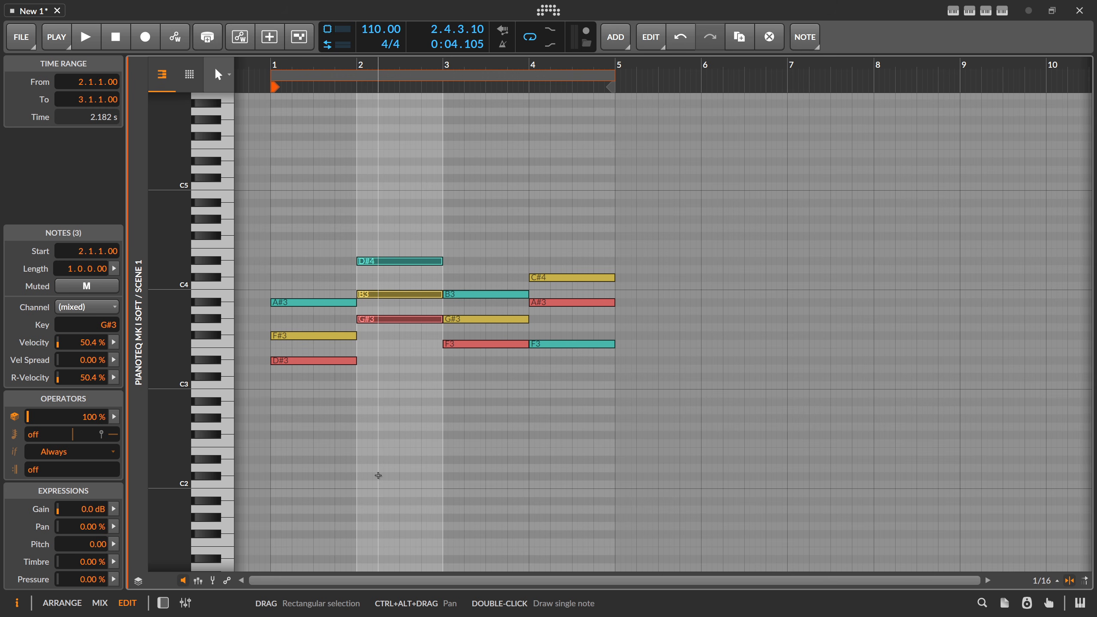
{"action": "left_click", "coordinate": [403, 264]}
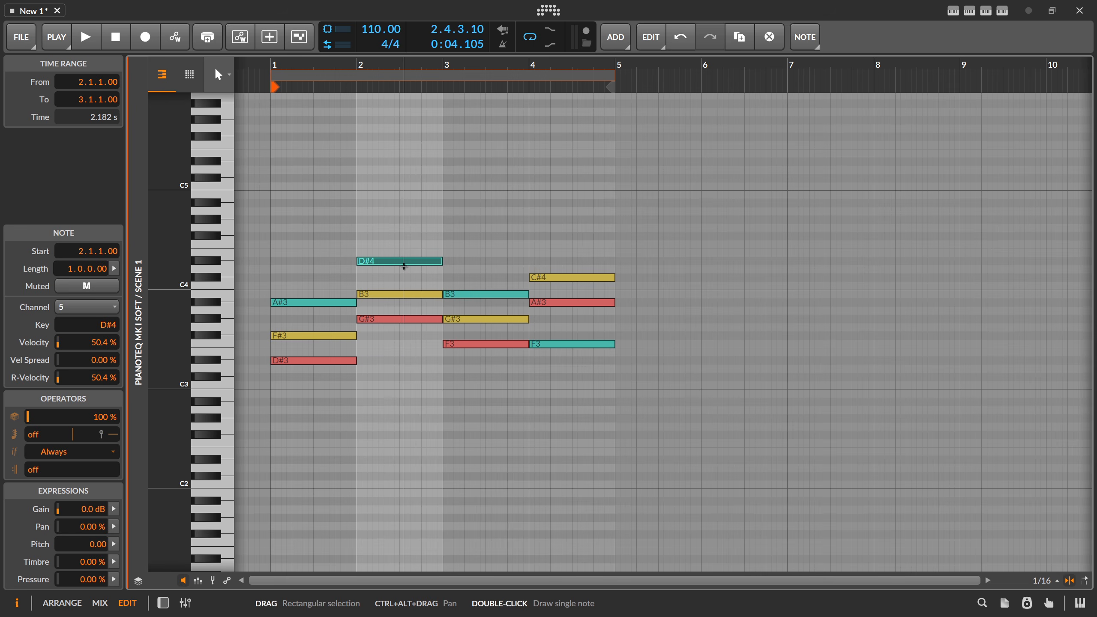
{"action": "key", "text": "shift+Down"}
Step: Check the Chord Maker's revoice settings and select all chord notes in the clip
{"action": "left_click", "coordinate": [1001, 12]}
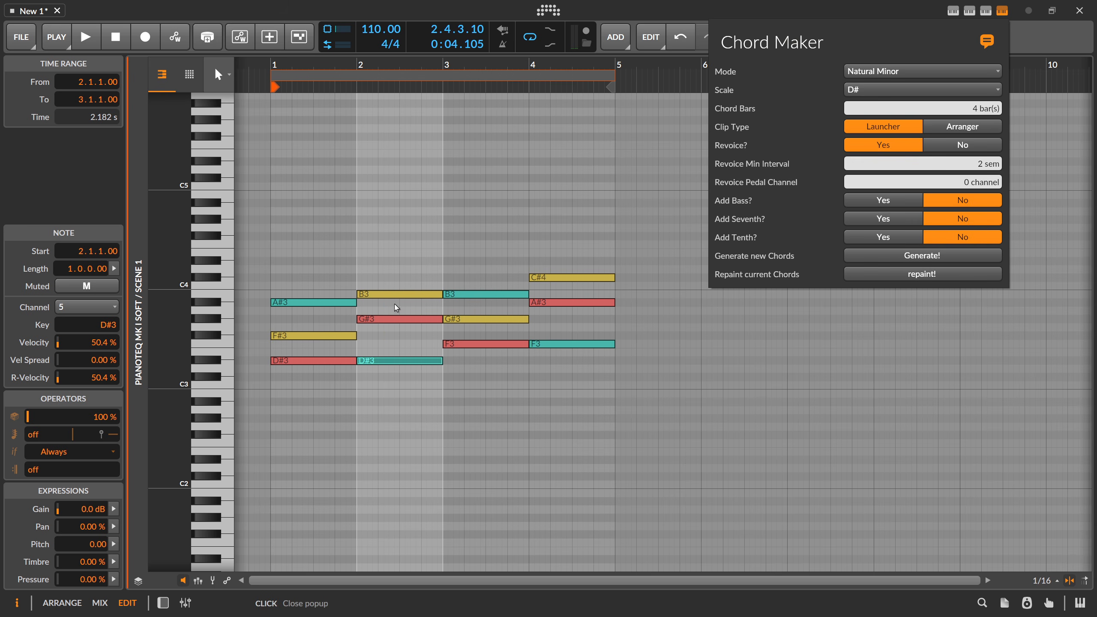
{"action": "left_click", "coordinate": [384, 348]}
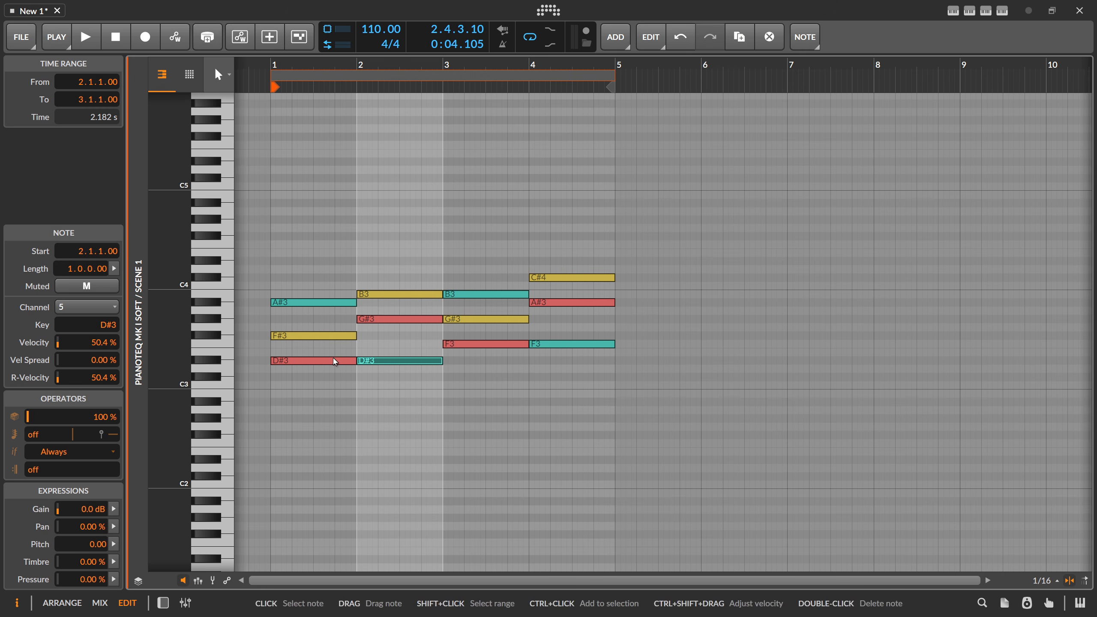
{"action": "left_click", "coordinate": [422, 372]}
{"action": "left_click_drag", "start_coordinate": [279, 248], "coordinate": [554, 442]}
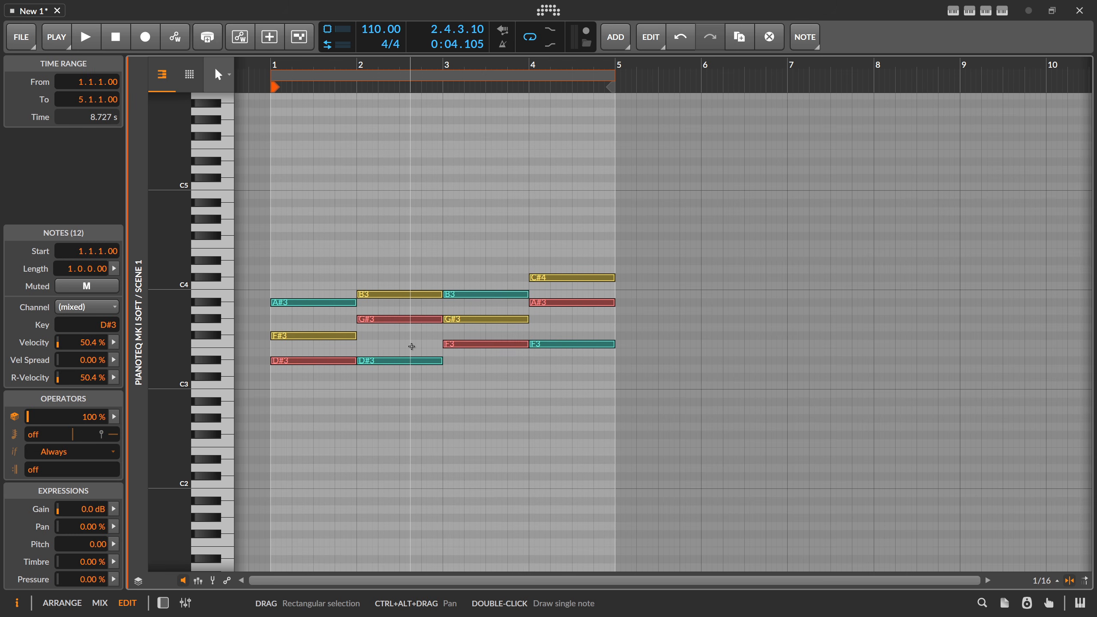
Step: Enable Add Bass in Chord Maker and repaint the current chords
{"action": "left_click", "coordinate": [436, 373]}
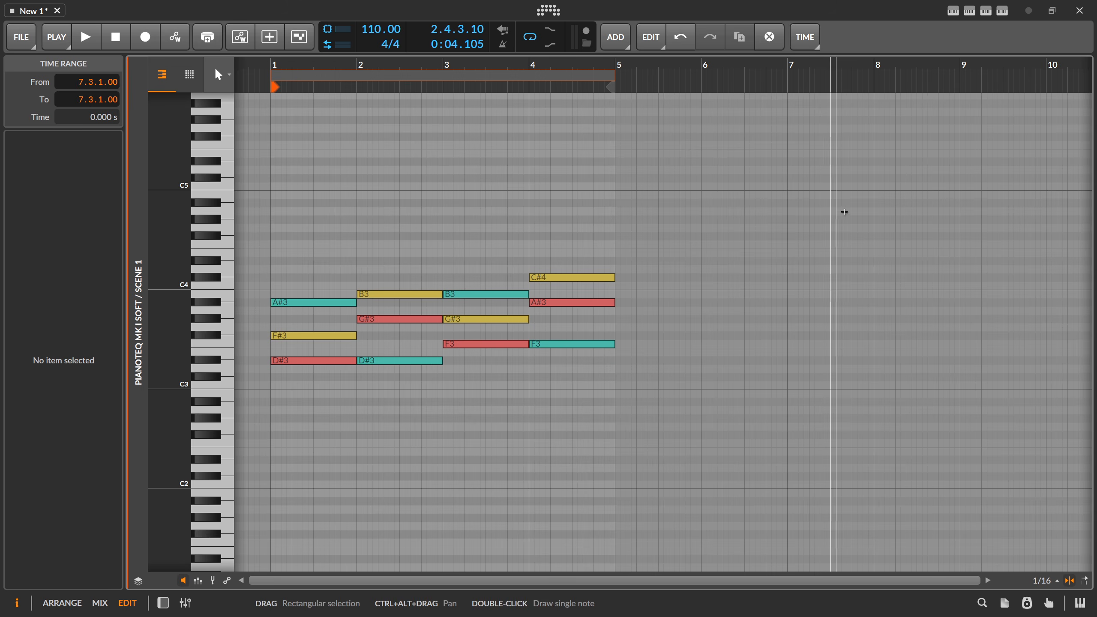
{"action": "left_click", "coordinate": [1001, 10]}
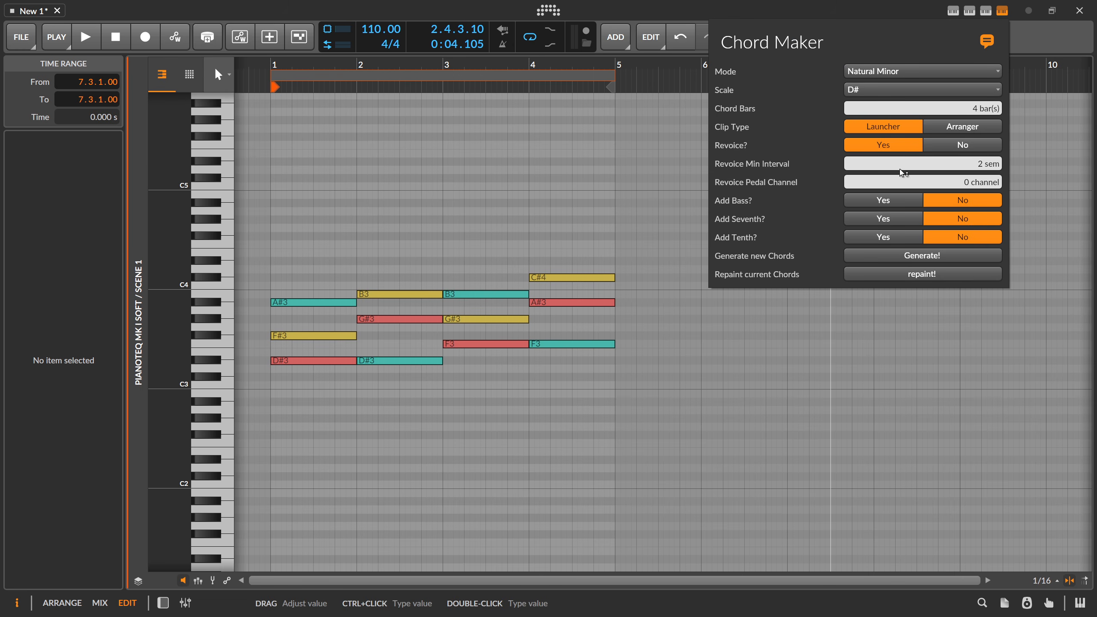
{"action": "left_click", "coordinate": [882, 206]}
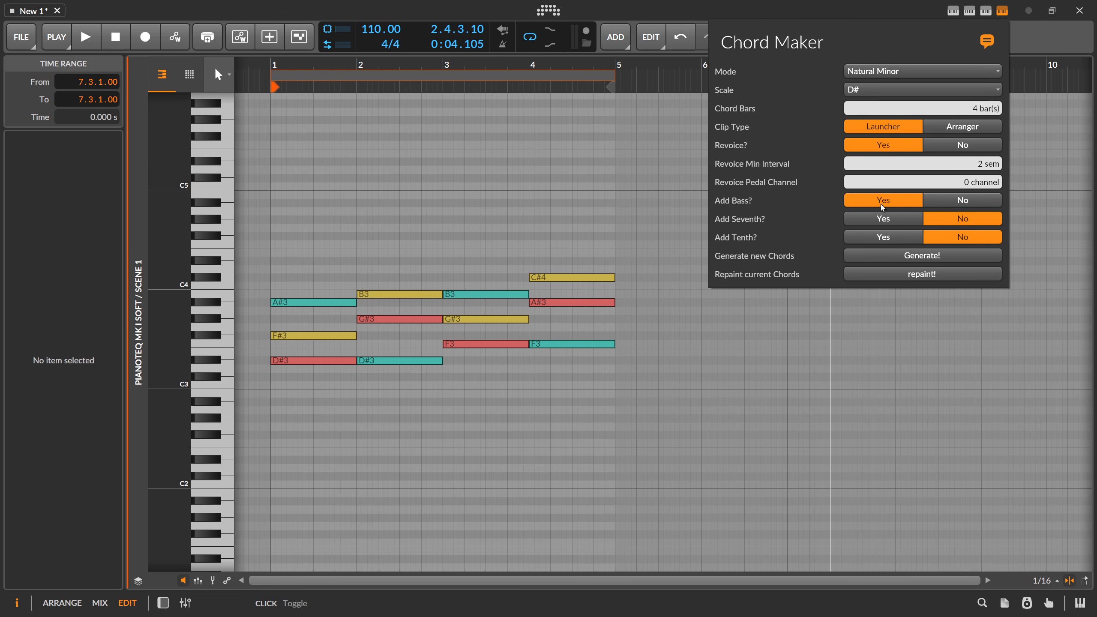
{"action": "left_click", "coordinate": [922, 274]}
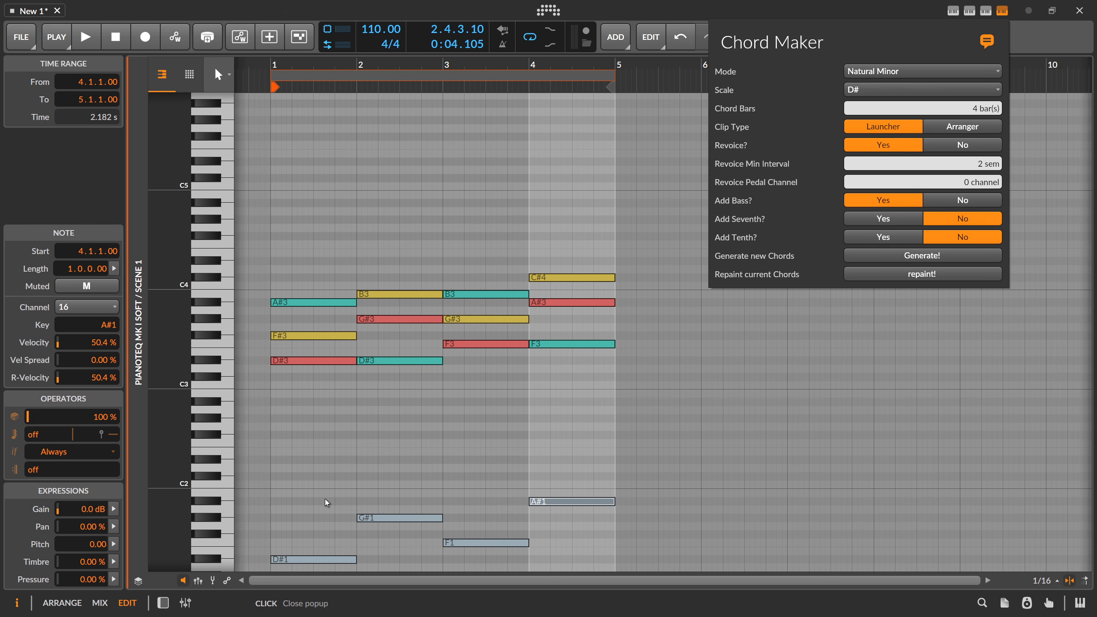
Step: Select the four bass notes in the clip and check their channel
{"action": "left_click", "coordinate": [1001, 15]}
{"action": "left_click", "coordinate": [1001, 14]}
{"action": "left_click", "coordinate": [320, 461]}
{"action": "left_click_drag", "start_coordinate": [296, 452], "coordinate": [588, 570]}
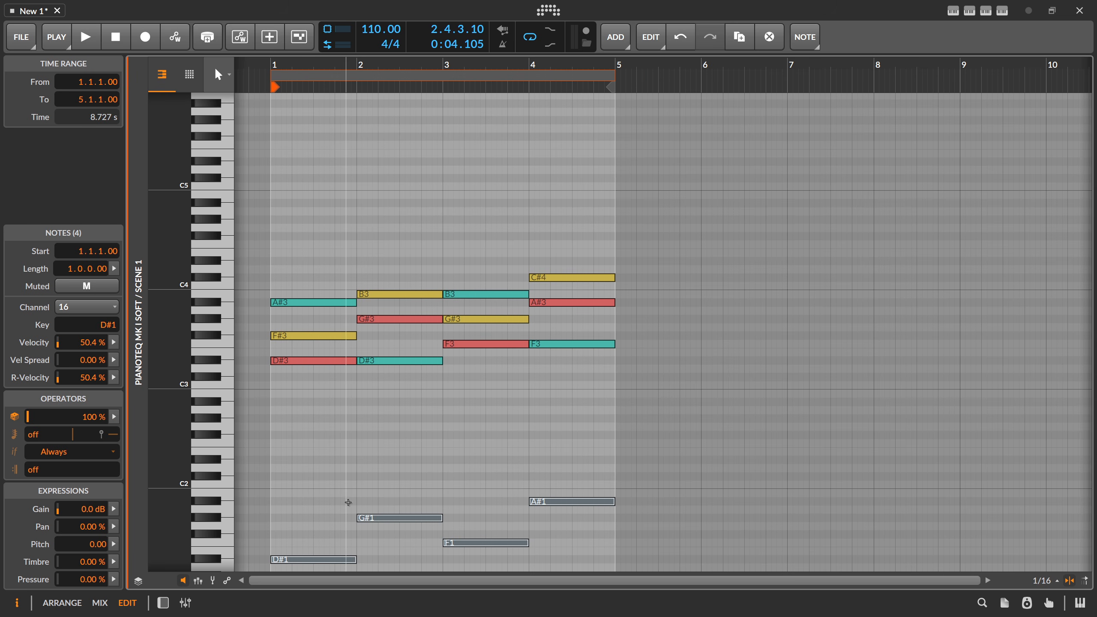
{"action": "left_click", "coordinate": [74, 311]}
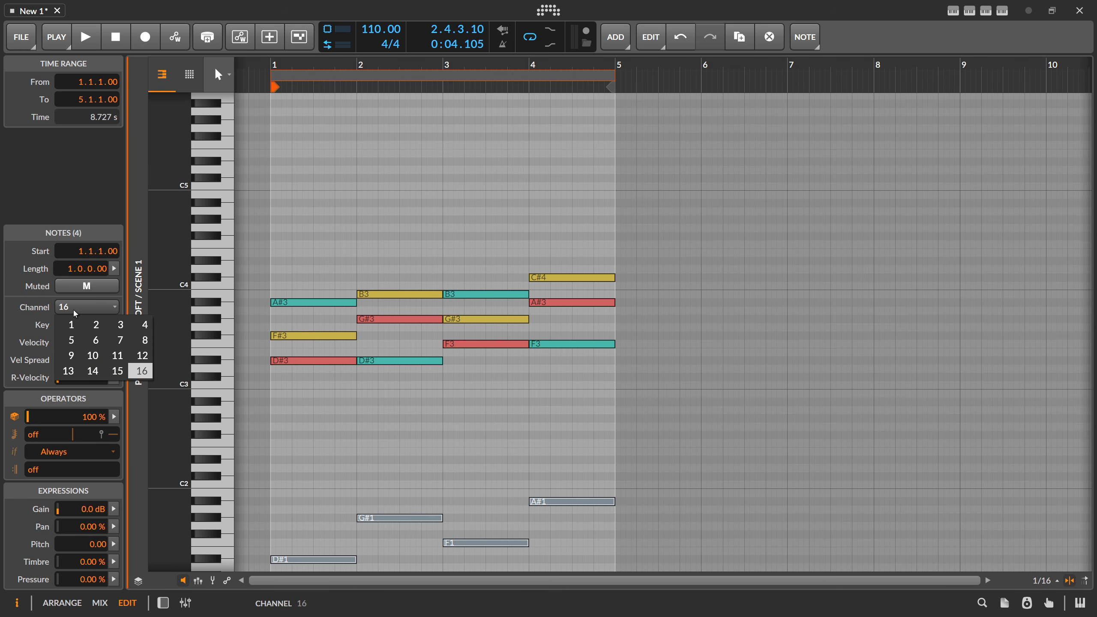
{"action": "left_click", "coordinate": [144, 375]}
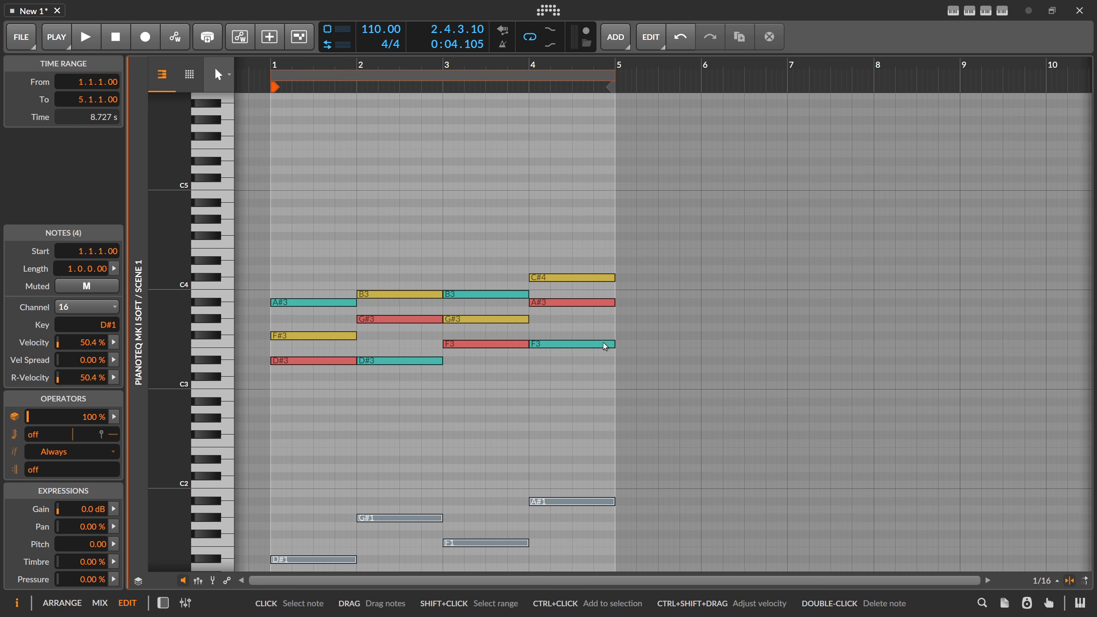
Step: Turn off Add Bass in Chord Maker and repaint the current chords
{"action": "left_click", "coordinate": [1002, 13]}
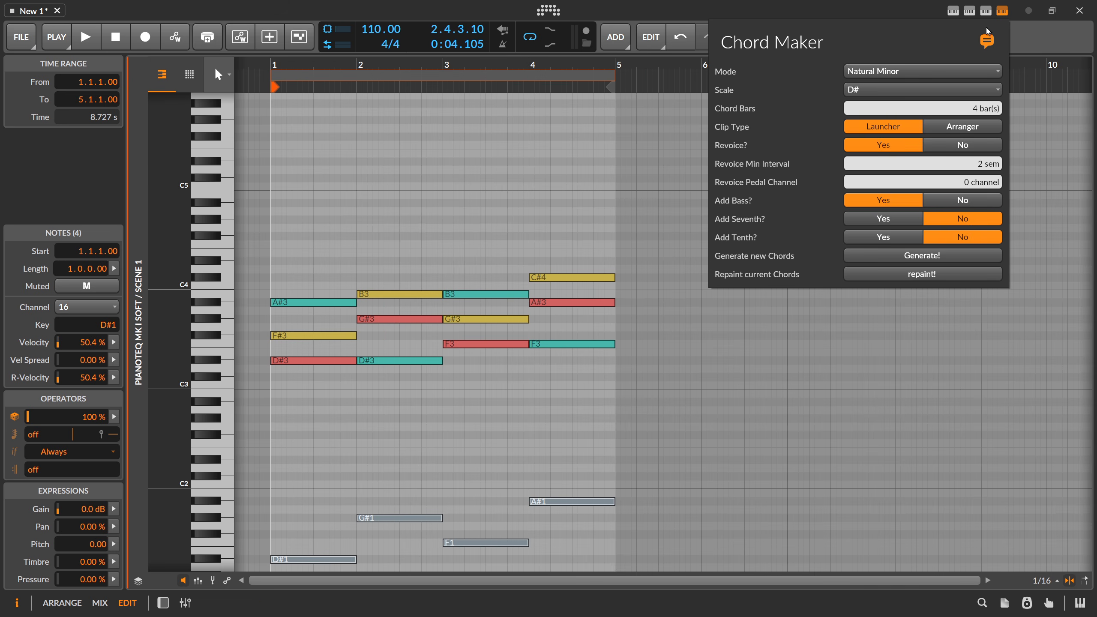
{"action": "left_click", "coordinate": [951, 203]}
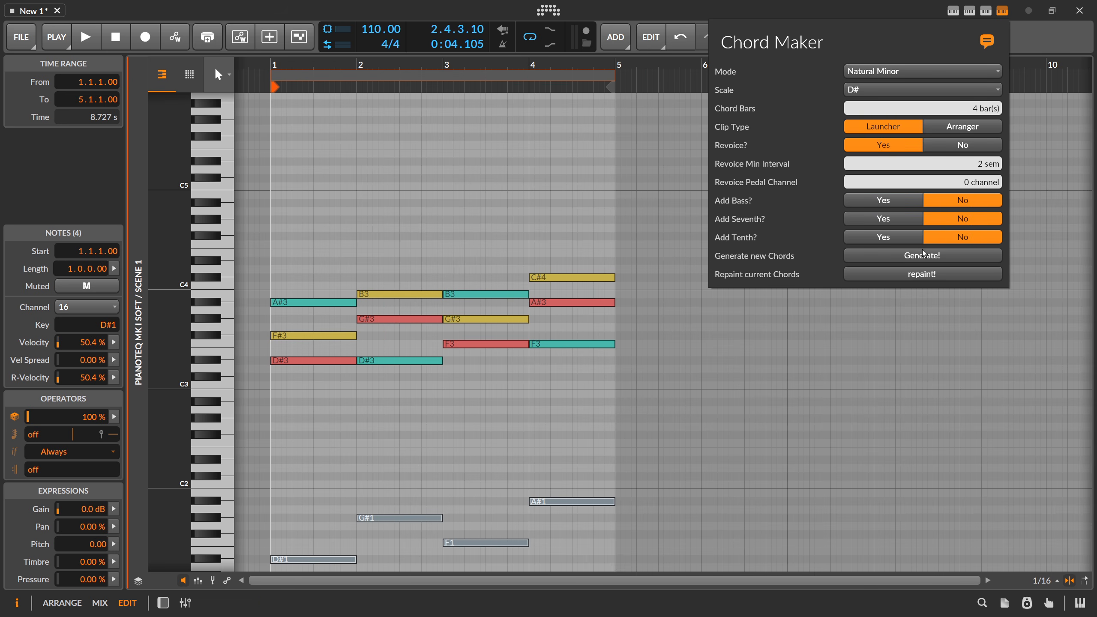
{"action": "left_click", "coordinate": [923, 276]}
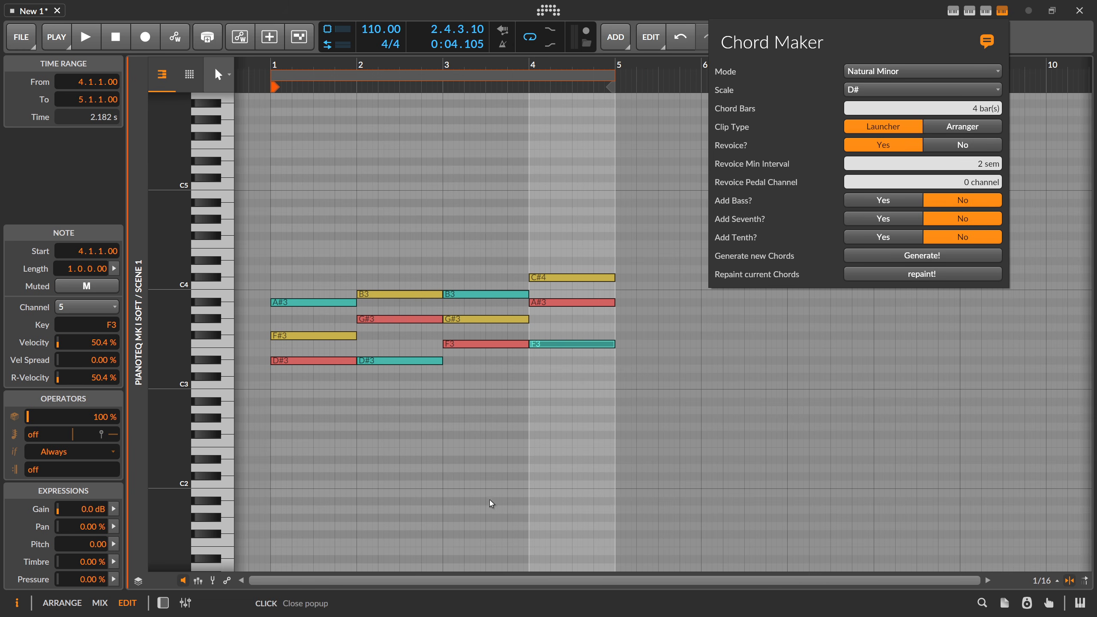
Step: Enable Add Bass and Add Seventh in Chord Maker and repaint the current chords
{"action": "left_click", "coordinate": [907, 201]}
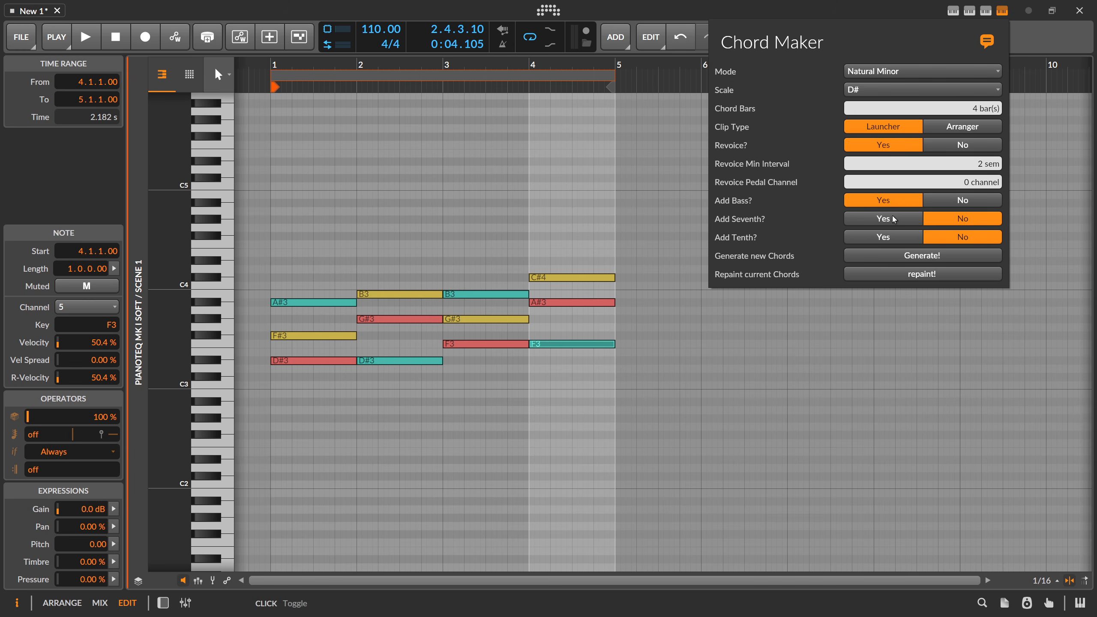
{"action": "left_click", "coordinate": [879, 223]}
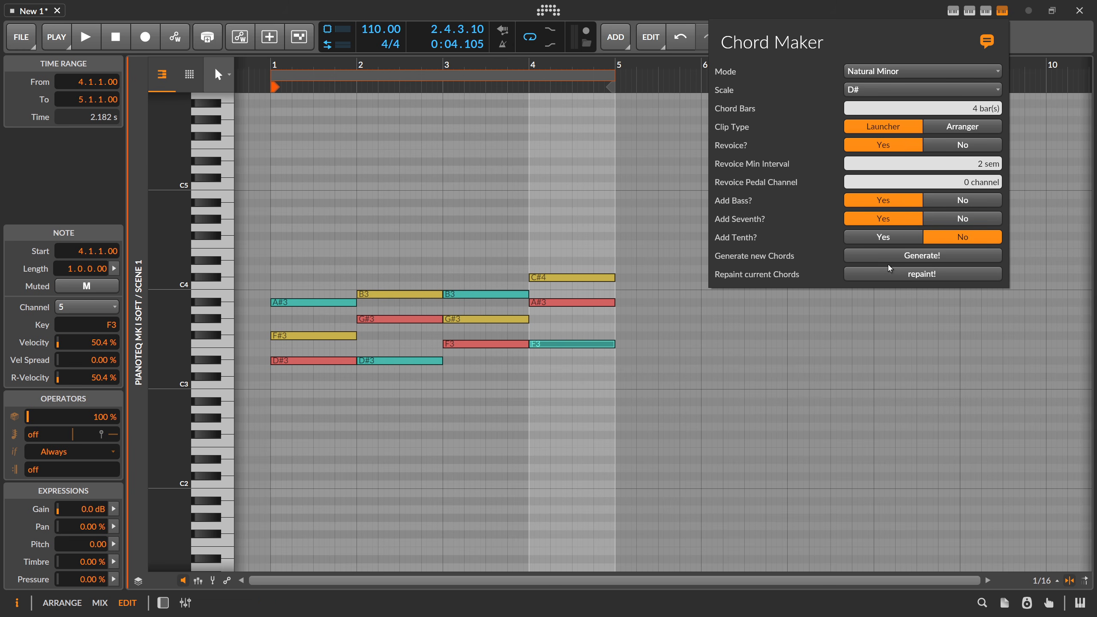
{"action": "left_click", "coordinate": [907, 277]}
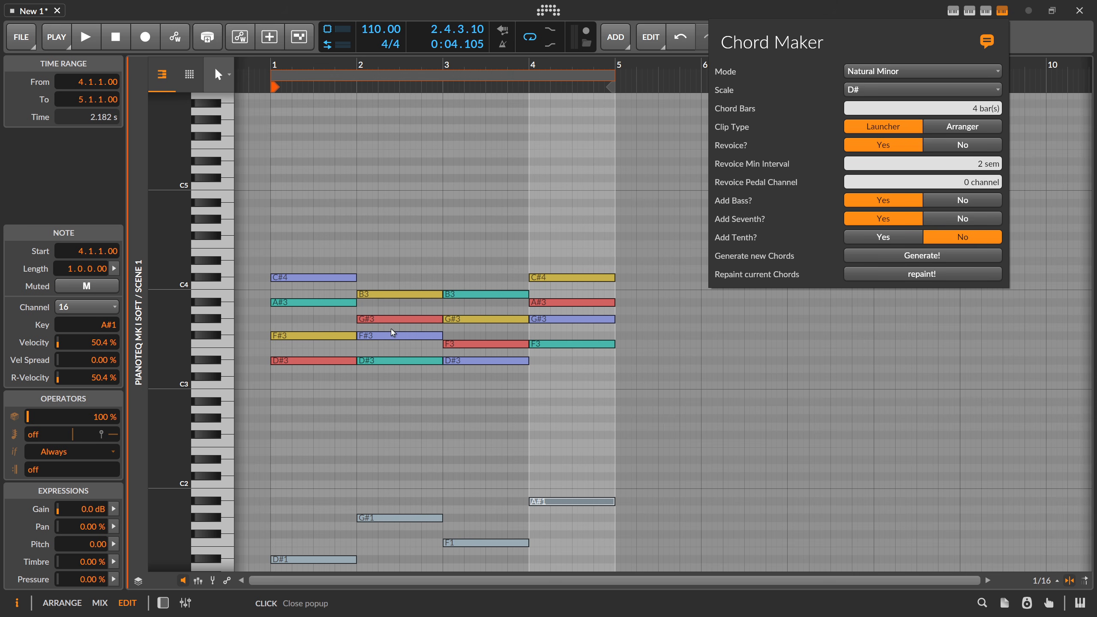
Step: Compare the chords by repainting them with Add Seventh turned off and with it turned back on
{"action": "left_click", "coordinate": [939, 217]}
{"action": "left_click", "coordinate": [933, 272]}
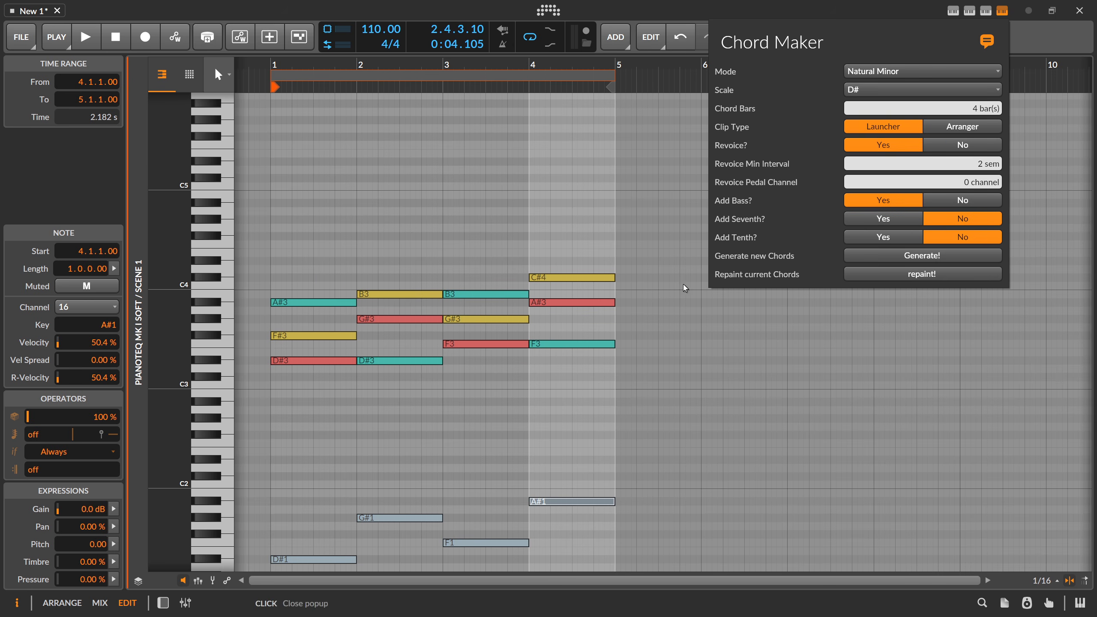
{"action": "left_click", "coordinate": [899, 228]}
{"action": "left_click", "coordinate": [920, 273]}
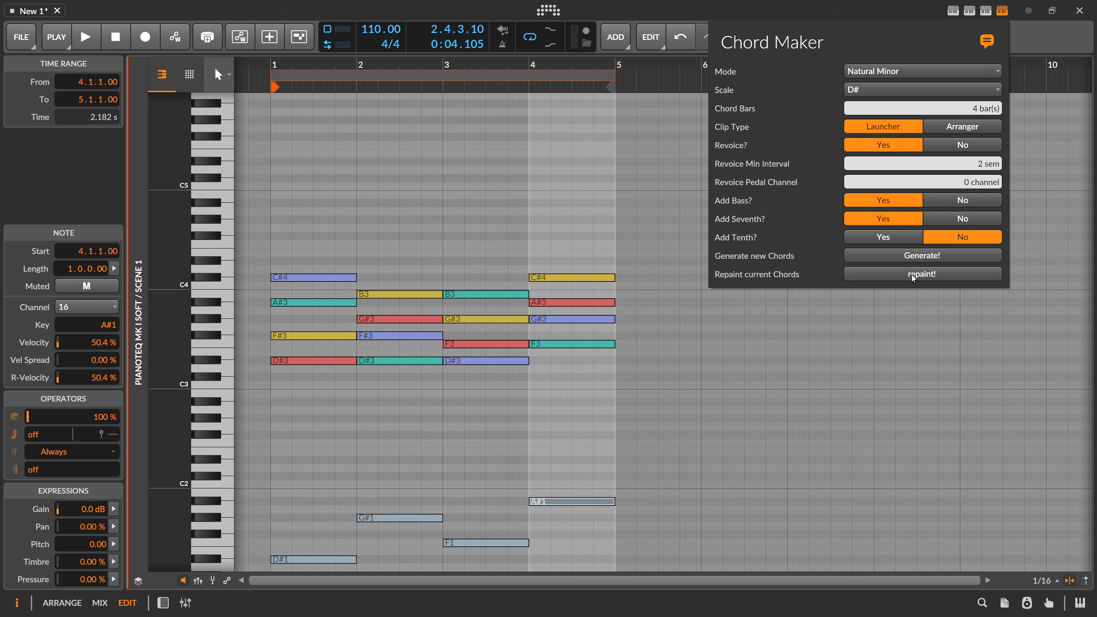
Step: Examine the second bar's F#3 and G#3 notes and their channels
{"action": "left_click", "coordinate": [379, 331]}
{"action": "left_click", "coordinate": [379, 336]}
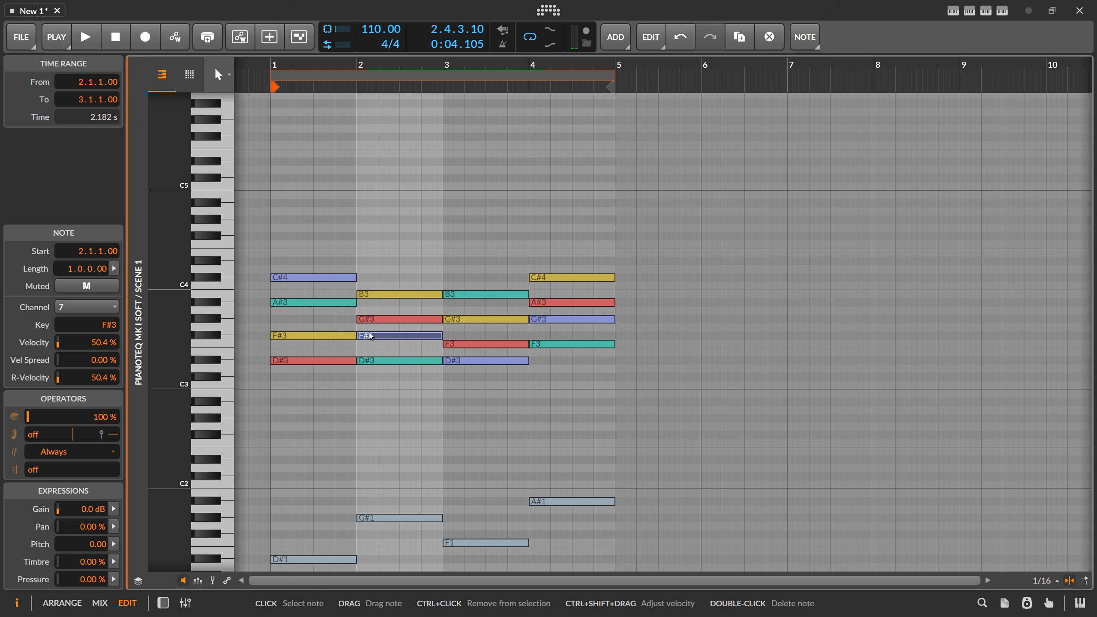
{"action": "left_click", "coordinate": [531, 257]}
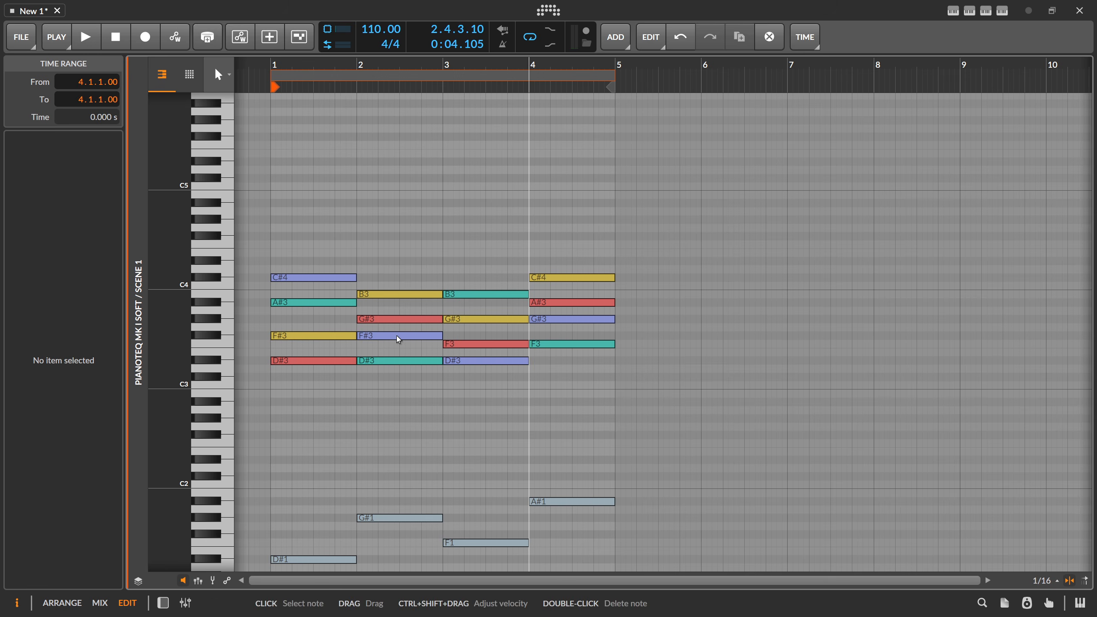
{"action": "left_click", "coordinate": [398, 337]}
{"action": "left_click", "coordinate": [386, 321]}
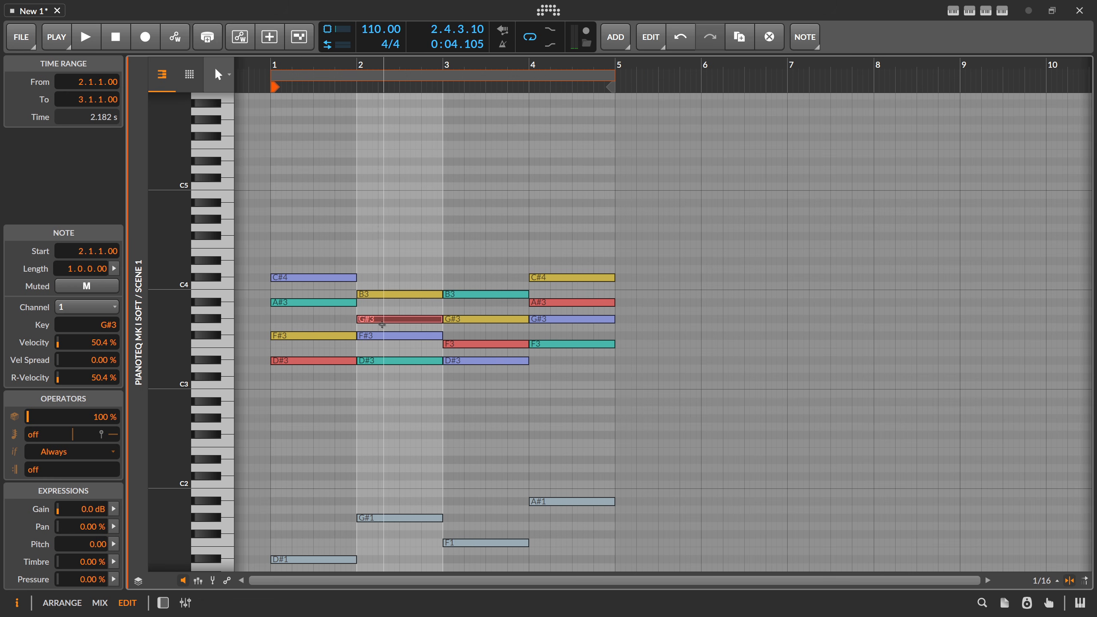
{"action": "left_click", "coordinate": [706, 189]}
Step: Set Chord Maker's Revoice Min Interval to 3 semitones and repaint the chords
{"action": "left_click", "coordinate": [1001, 12]}
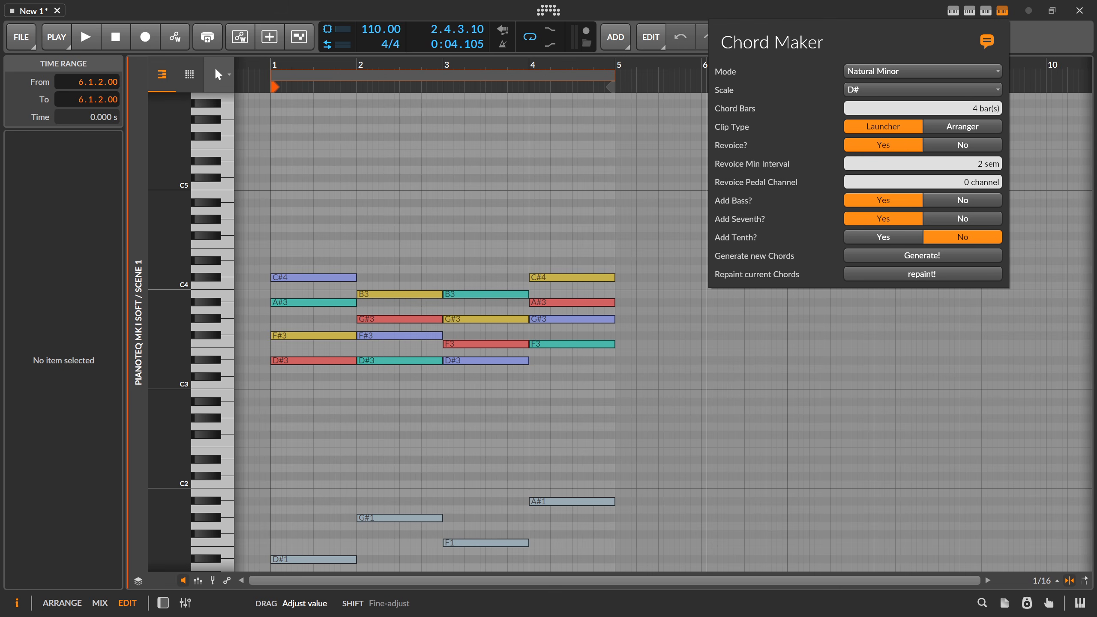
{"action": "left_click_drag", "start_coordinate": [984, 166], "coordinate": [985, 159]}
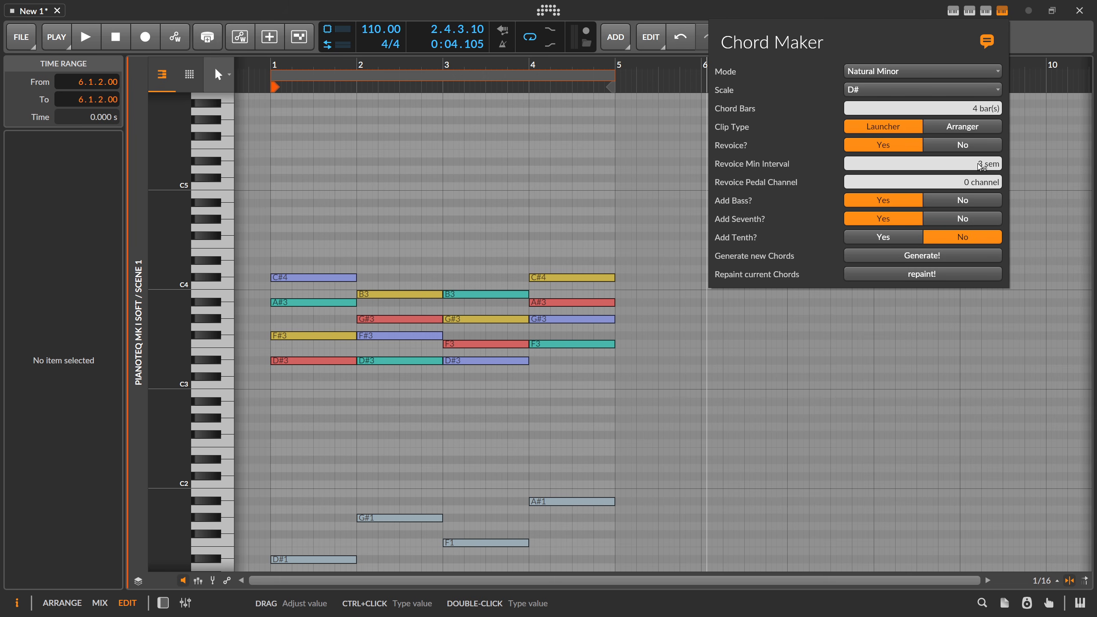
{"action": "left_click", "coordinate": [921, 274]}
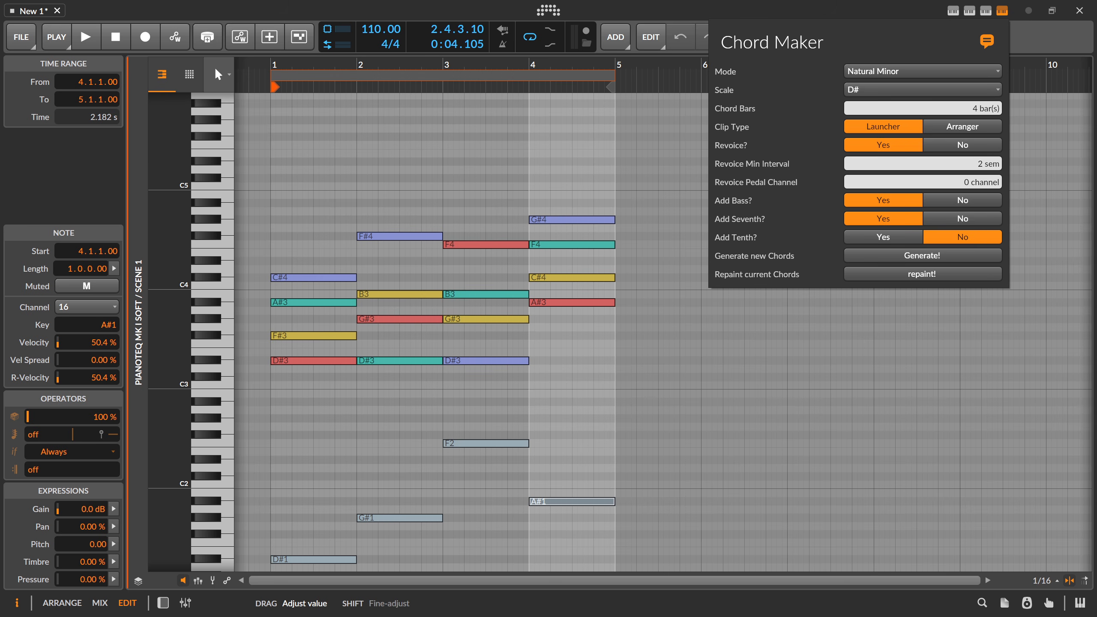
Step: Set the Revoice Min Interval to 1 semitone, enable Add Tenth and repaint the chords
{"action": "left_click_drag", "start_coordinate": [983, 164], "coordinate": [983, 170]}
{"action": "left_click", "coordinate": [931, 277]}
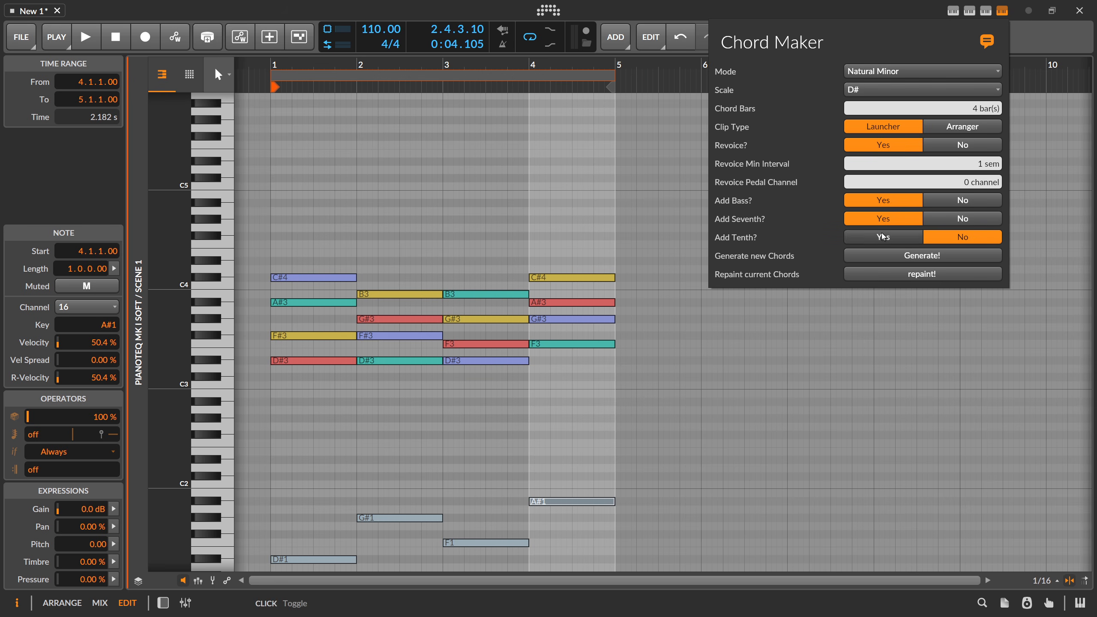
{"action": "left_click", "coordinate": [869, 240]}
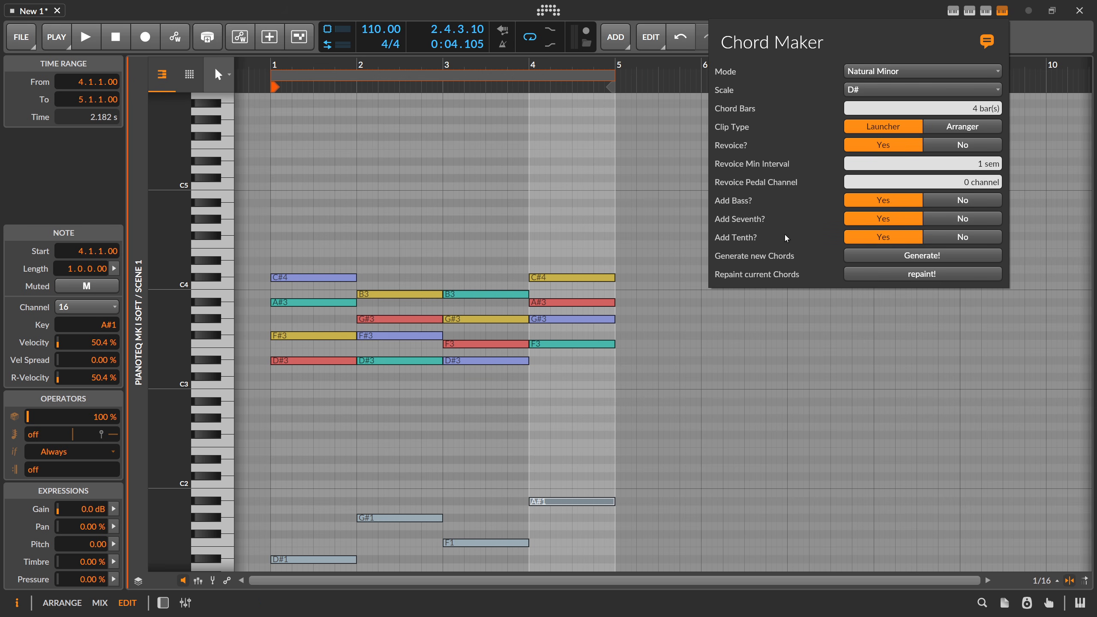
{"action": "left_click", "coordinate": [915, 280]}
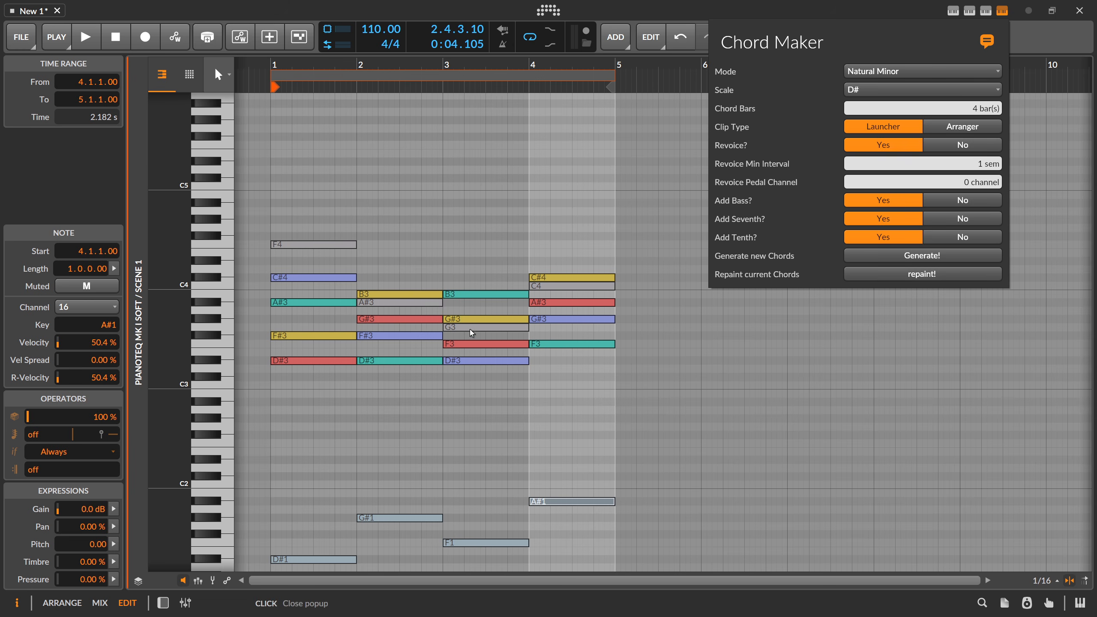
Step: Check the channels of the second bar's adjacent A#3 and B3 notes
{"action": "left_click", "coordinate": [386, 307]}
{"action": "left_click", "coordinate": [384, 302]}
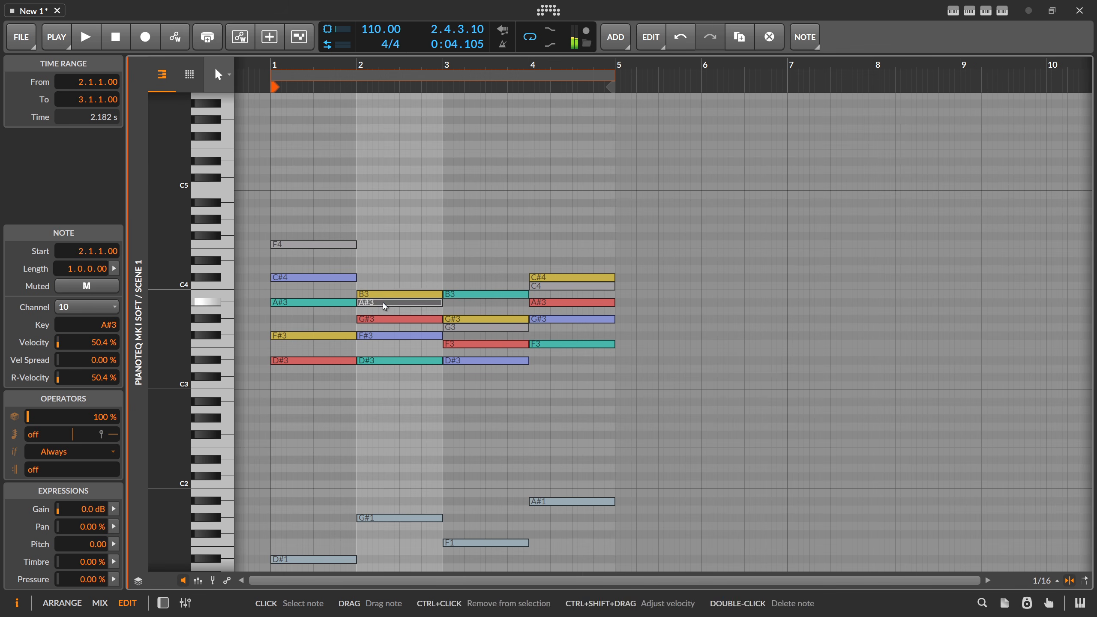
{"action": "left_click", "coordinate": [383, 295]}
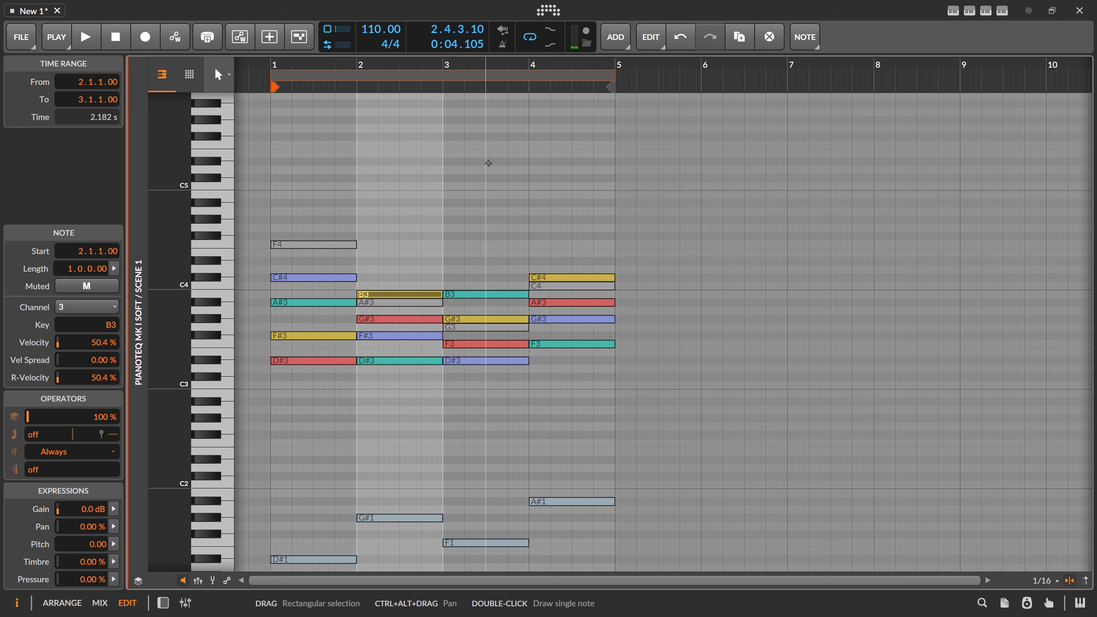
Step: Play the clip from bar 1 to hear the voicing with tenths, and stop playback
{"action": "left_click", "coordinate": [272, 155]}
{"action": "key", "text": "space"}
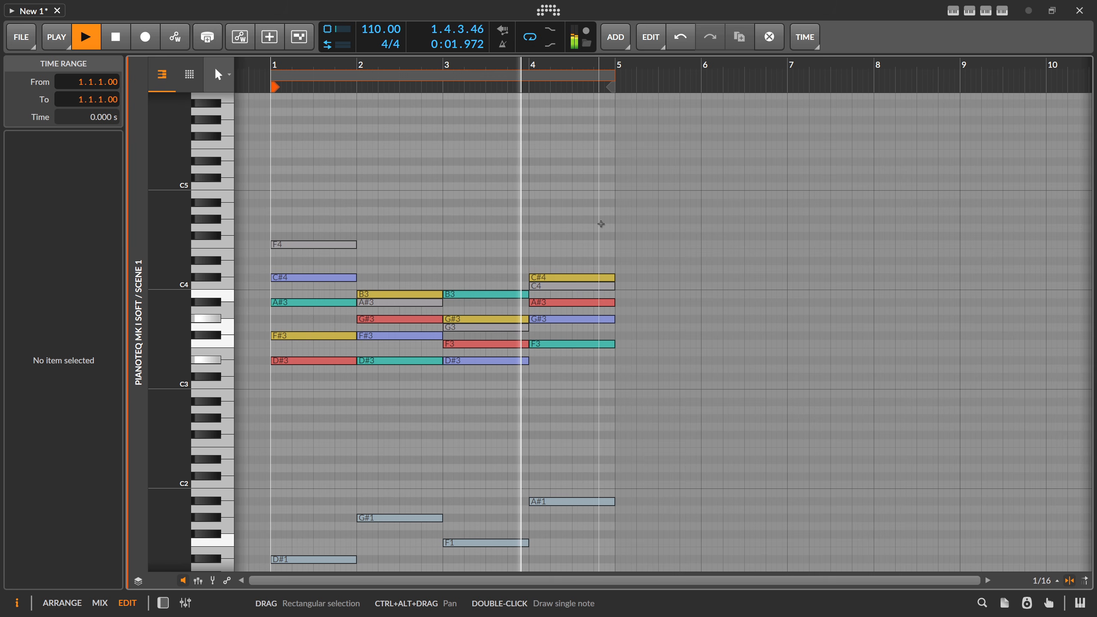
{"action": "key", "text": "space"}
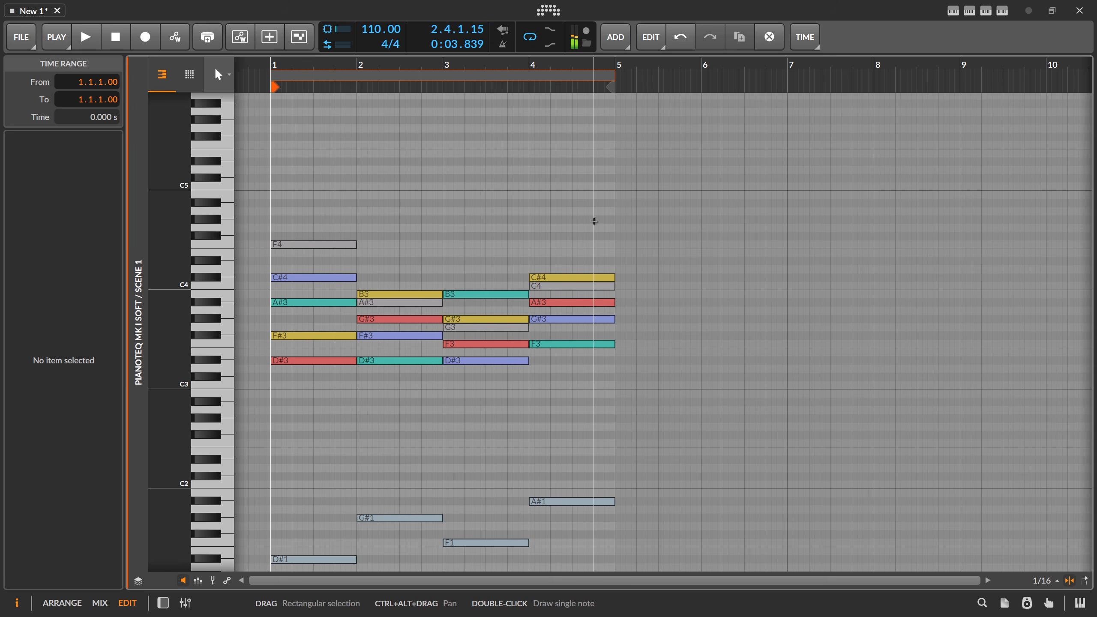
Step: Set the Revoice Min Interval to 2 semitones, repaint the chords and briefly play the result
{"action": "left_click", "coordinate": [1001, 12]}
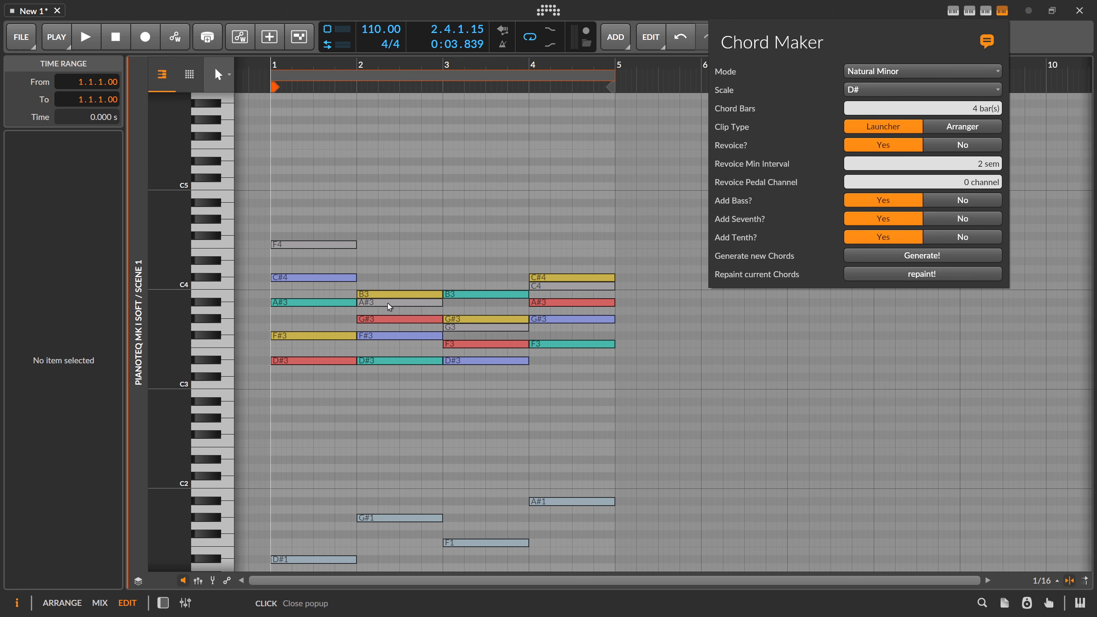
{"action": "left_click", "coordinate": [924, 276]}
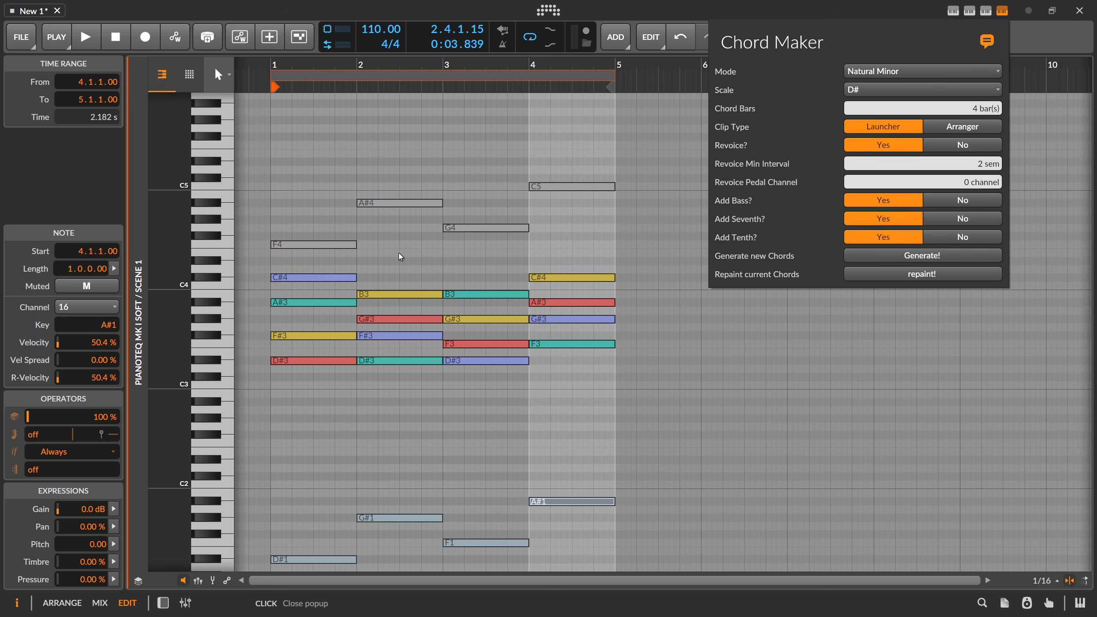
{"action": "key", "text": "space"}
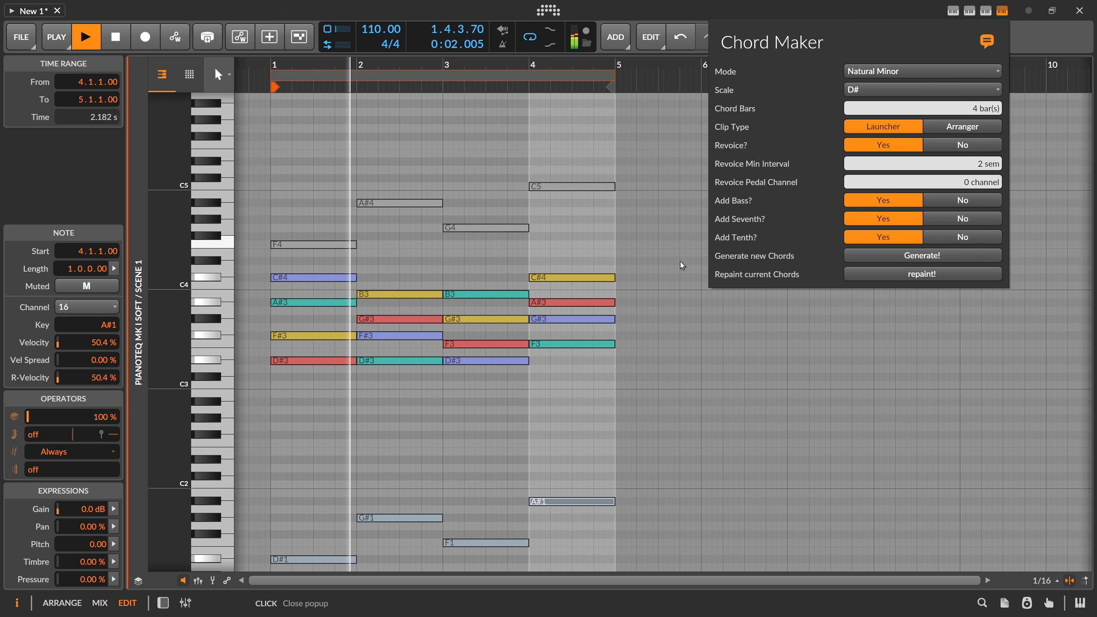
{"action": "key", "text": "space"}
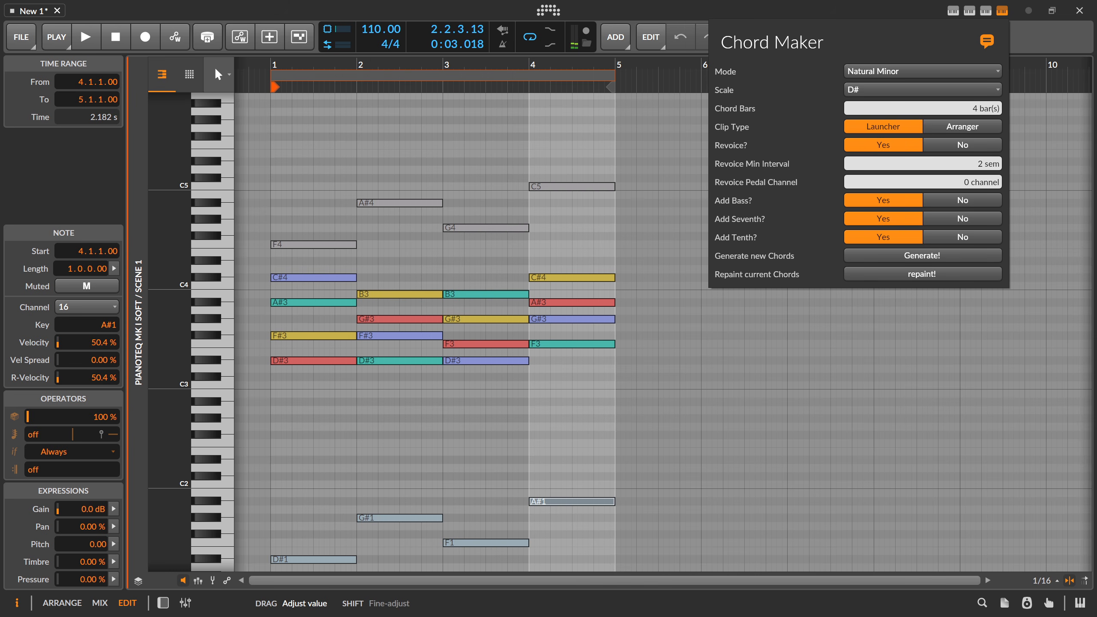
Step: Set the Revoice Min Interval to 3 semitones, repaint the chords and start playback
{"action": "left_click", "coordinate": [921, 273]}
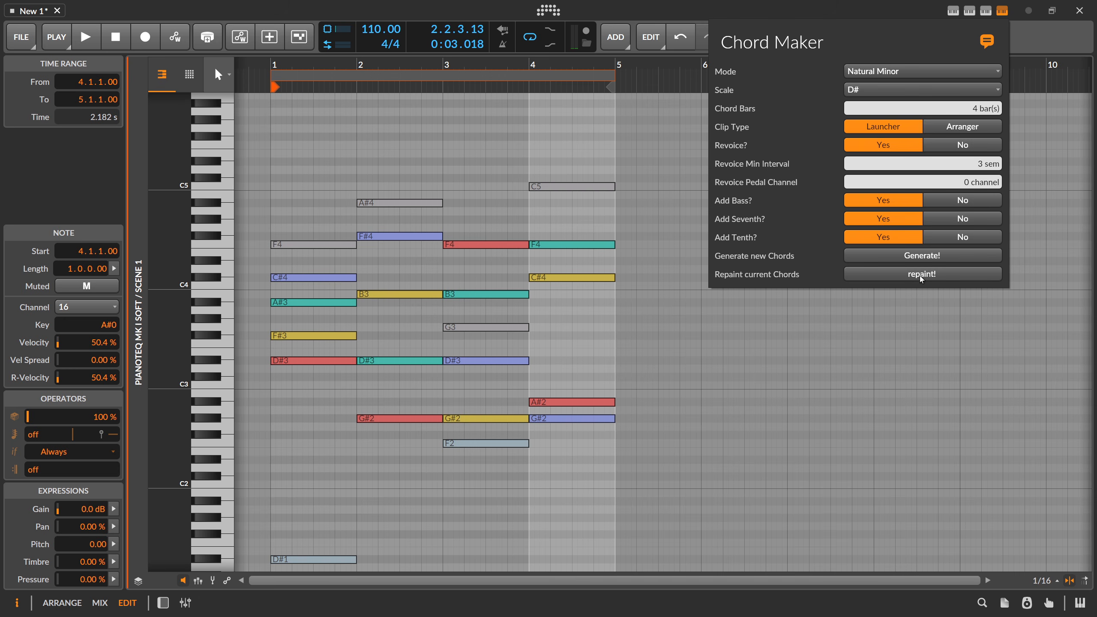
{"action": "key", "text": "space"}
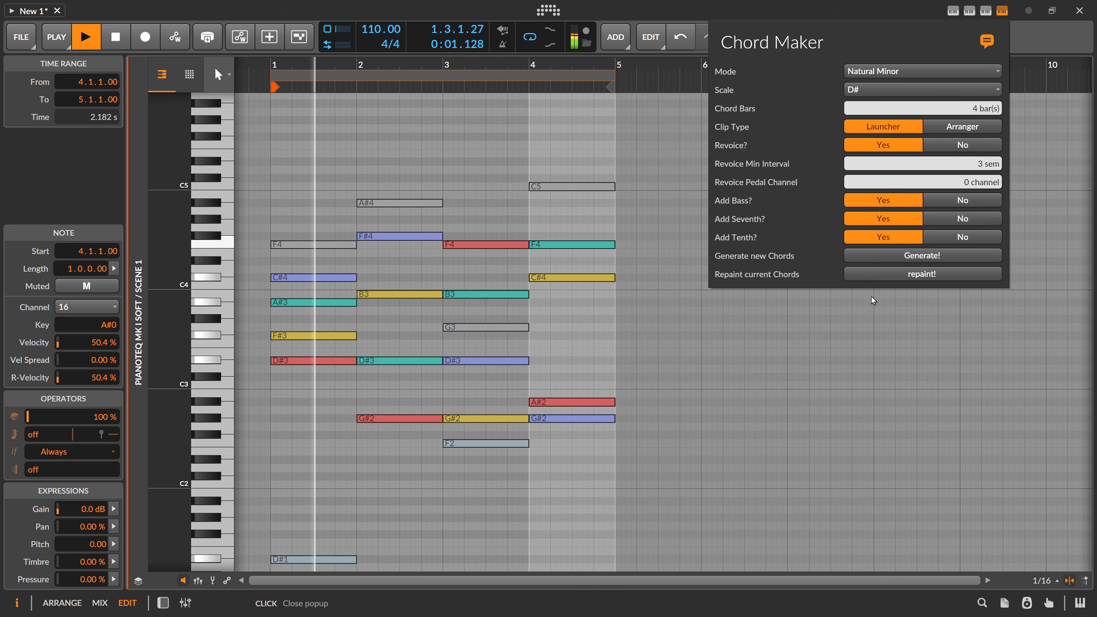
Step: Set the Revoice Min Interval back to 2 semitones, repaint the chords and stop playback
{"action": "left_click_drag", "start_coordinate": [980, 165], "coordinate": [980, 171]}
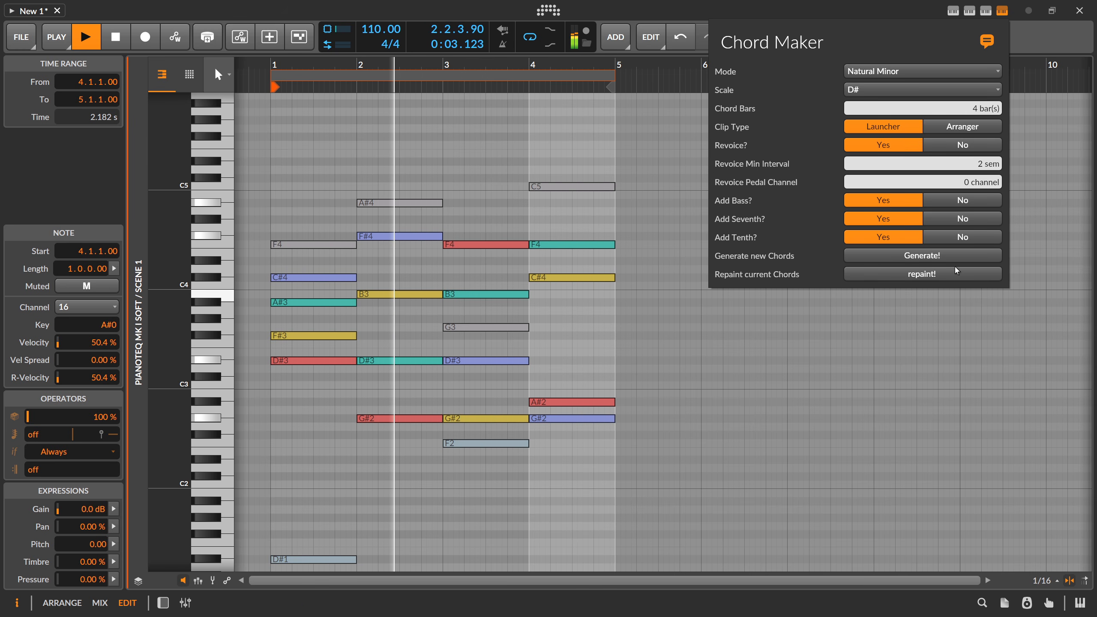
{"action": "left_click", "coordinate": [939, 274]}
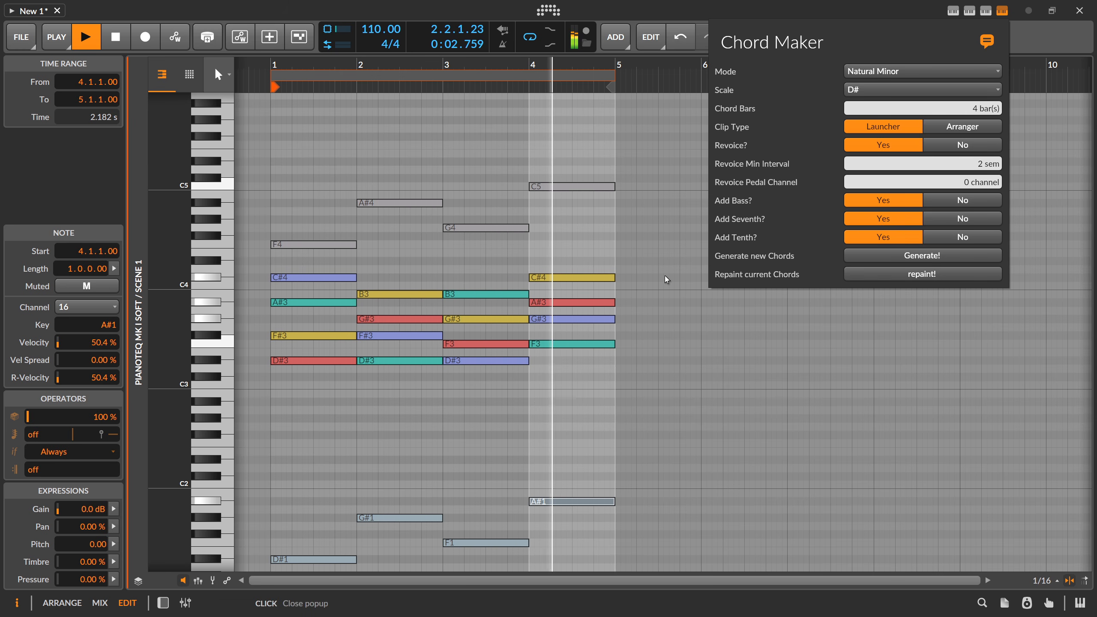
{"action": "key", "text": "space"}
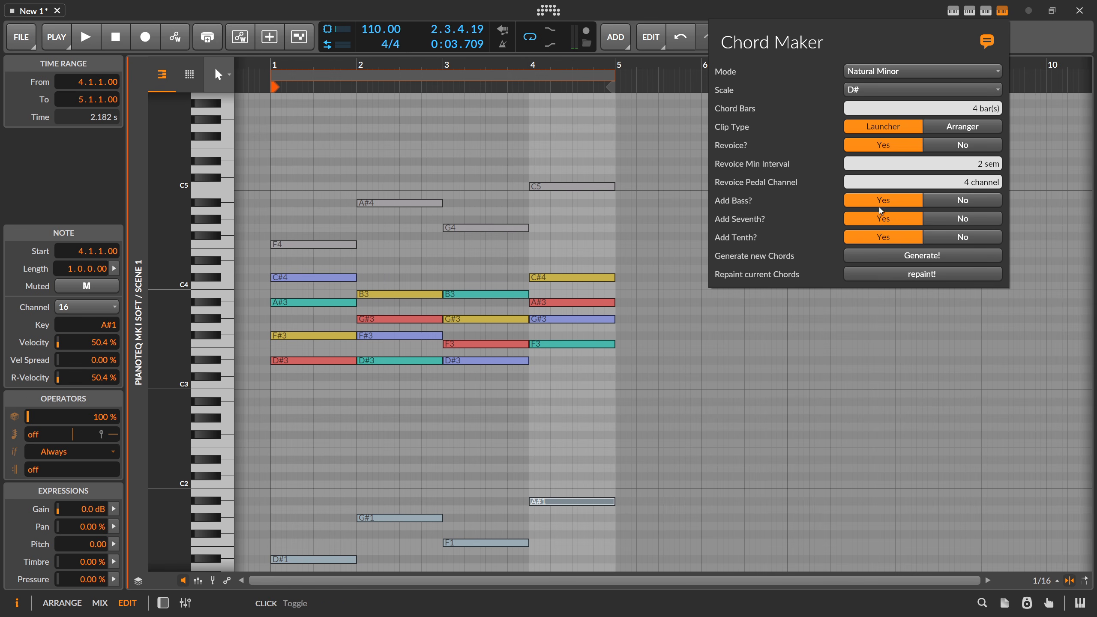
Step: Check the channels of the second bar's F#3 and B3 notes
{"action": "left_click", "coordinate": [488, 366]}
{"action": "left_click", "coordinate": [478, 345]}
{"action": "left_click", "coordinate": [404, 336]}
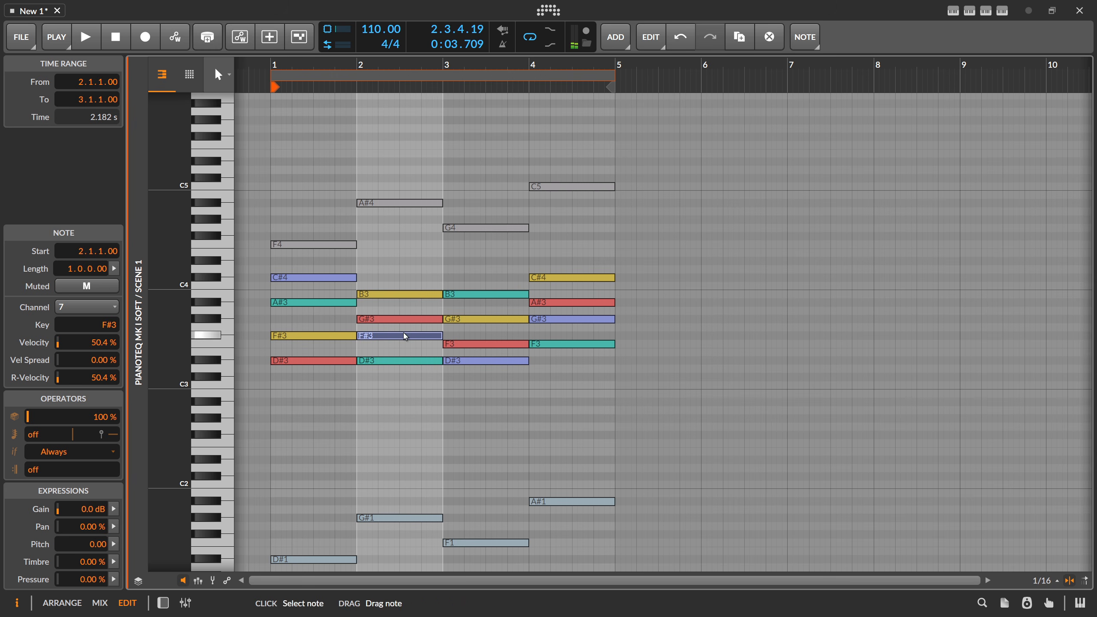
{"action": "left_click", "coordinate": [382, 294]}
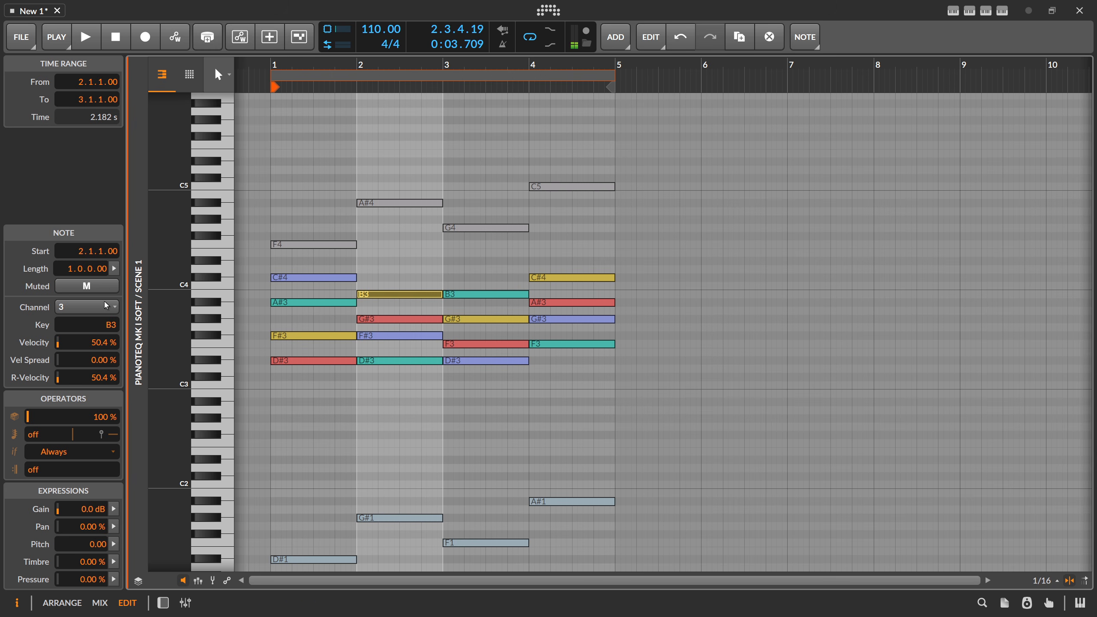
Step: Repaint the chords with the Revoice Pedal Channel set to 3, and again with it set to 5
{"action": "left_click", "coordinate": [1001, 10]}
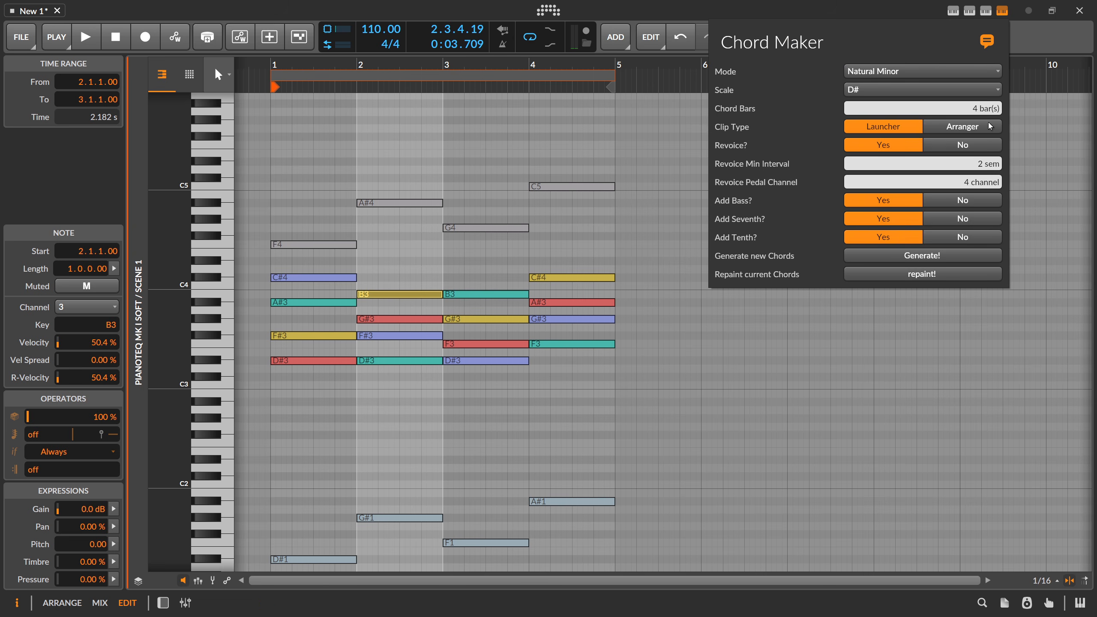
{"action": "left_click_drag", "start_coordinate": [966, 185], "coordinate": [966, 193]}
{"action": "left_click", "coordinate": [929, 275]}
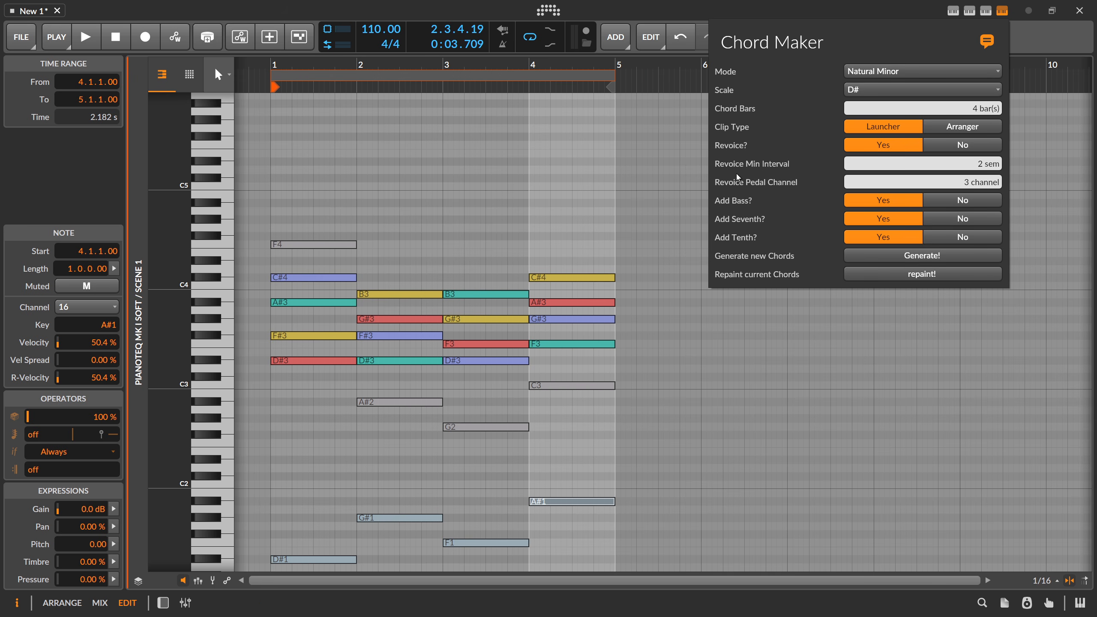
{"action": "left_click_drag", "start_coordinate": [971, 185], "coordinate": [971, 183]}
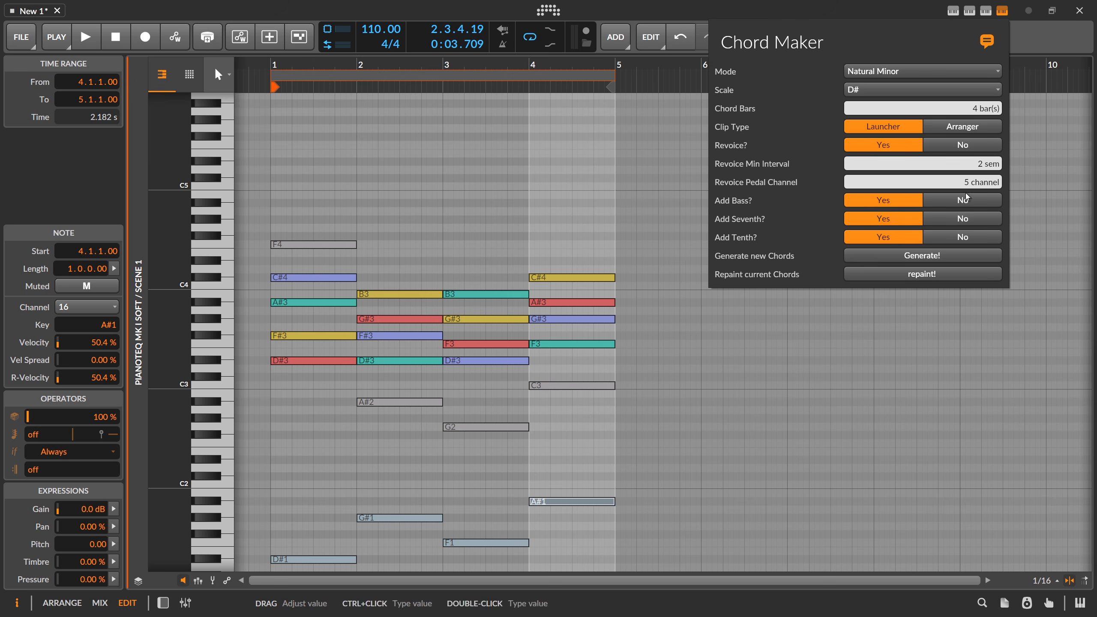
{"action": "left_click", "coordinate": [932, 276]}
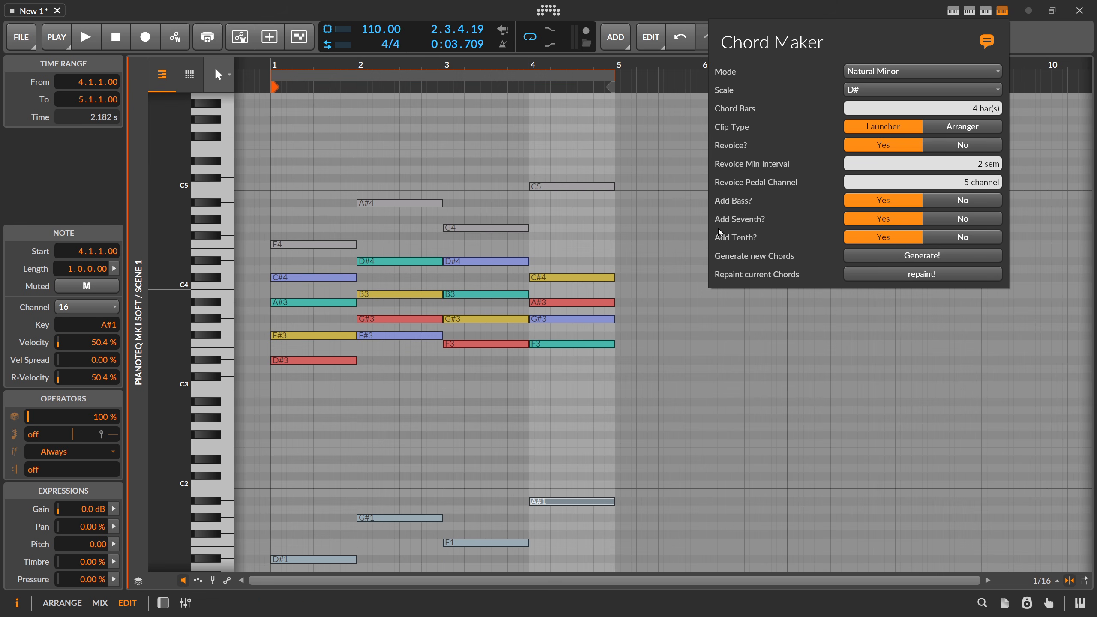
Step: In bar 3, move the D#4 note down an octave to D#3 and the F3 note up an octave to F4
{"action": "left_click", "coordinate": [546, 238]}
{"action": "left_click_drag", "start_coordinate": [486, 252], "coordinate": [504, 267]}
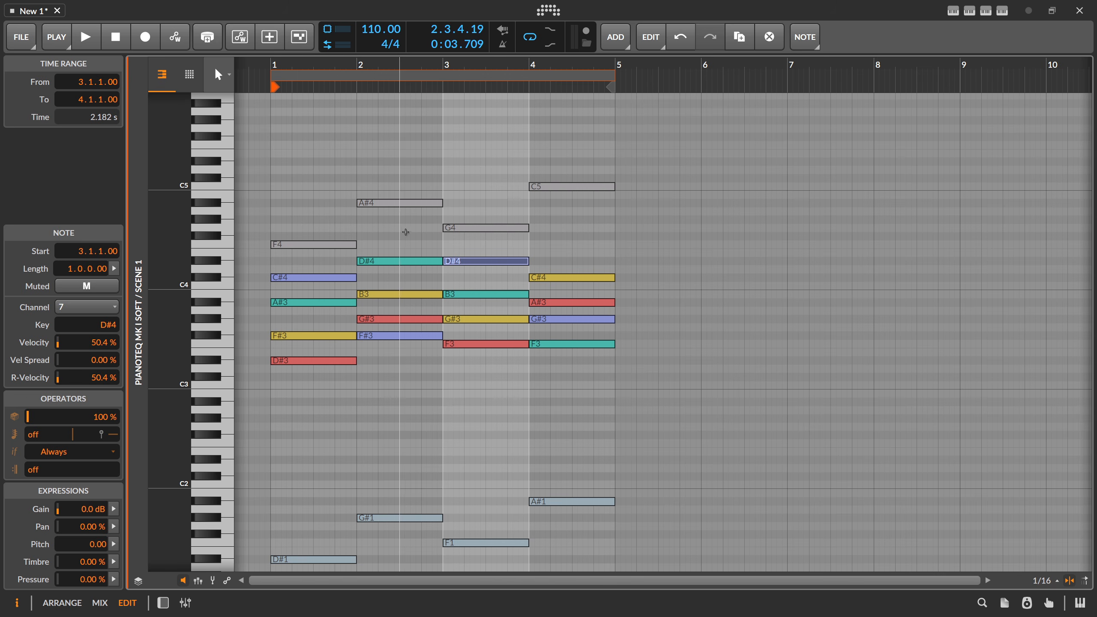
{"action": "left_click_drag", "start_coordinate": [477, 253], "coordinate": [471, 269]}
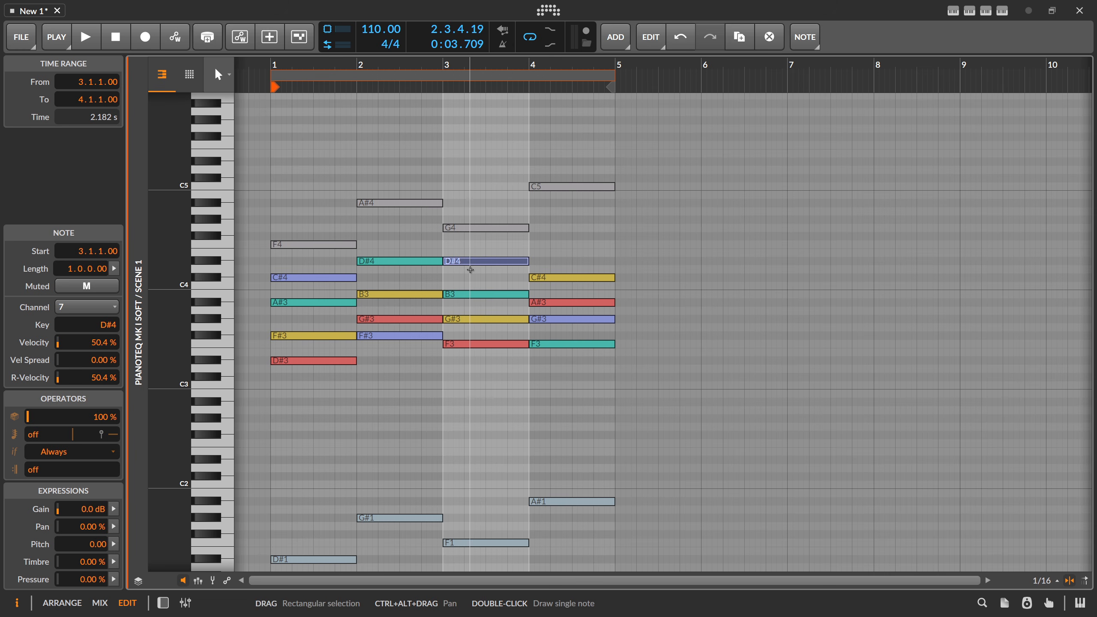
{"action": "key", "text": "shift+Down"}
{"action": "key", "text": "shift+Up"}
{"action": "key", "text": "shift+Down"}
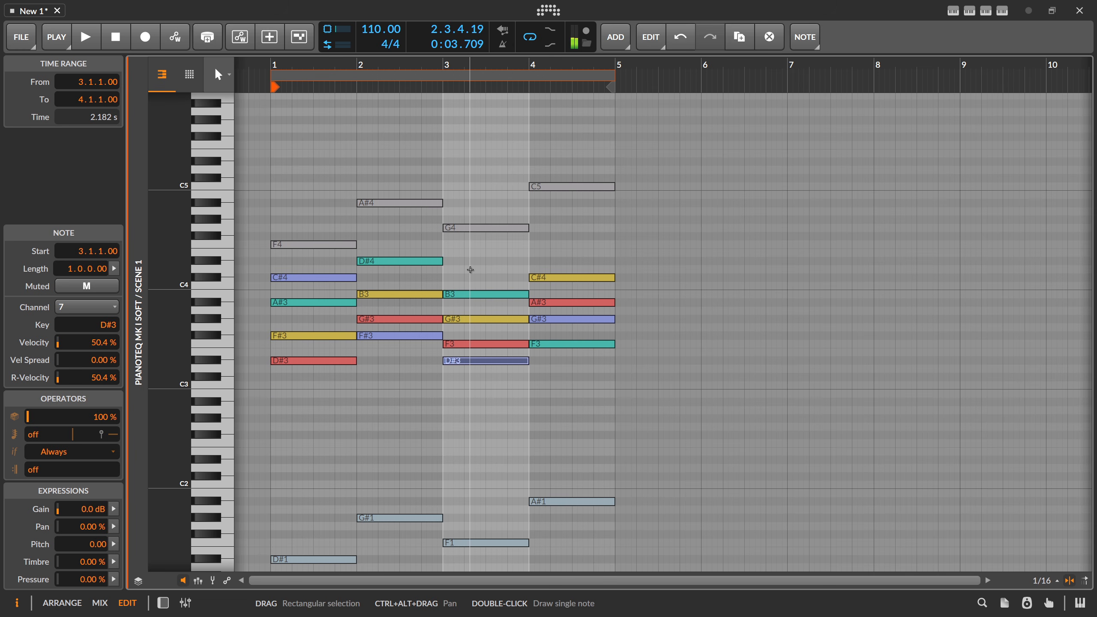
{"action": "left_click", "coordinate": [465, 344]}
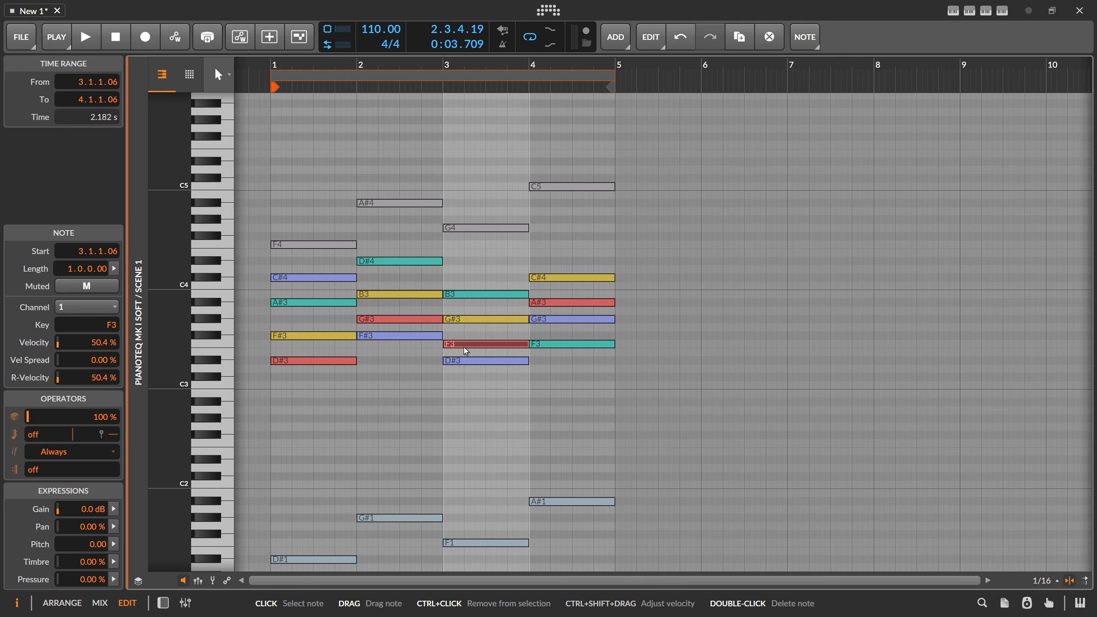
{"action": "key", "text": "shift+Up"}
Step: Play the clip from bar 1 to hear the hand-edited third chord, and stop playback
{"action": "key", "text": "space"}
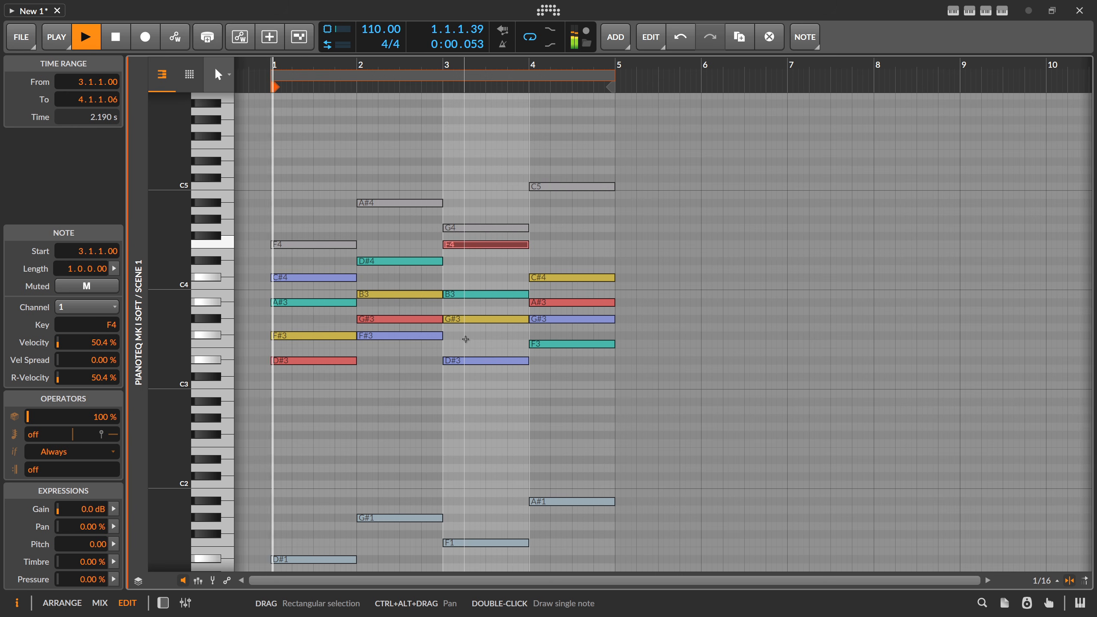
{"action": "scroll", "coordinate": [466, 337], "scroll_direction": "down", "scroll_amount": 3}
{"action": "scroll", "coordinate": [466, 335], "scroll_direction": "up", "scroll_amount": 3}
{"action": "scroll", "coordinate": [468, 331], "scroll_direction": "down", "scroll_amount": 3}
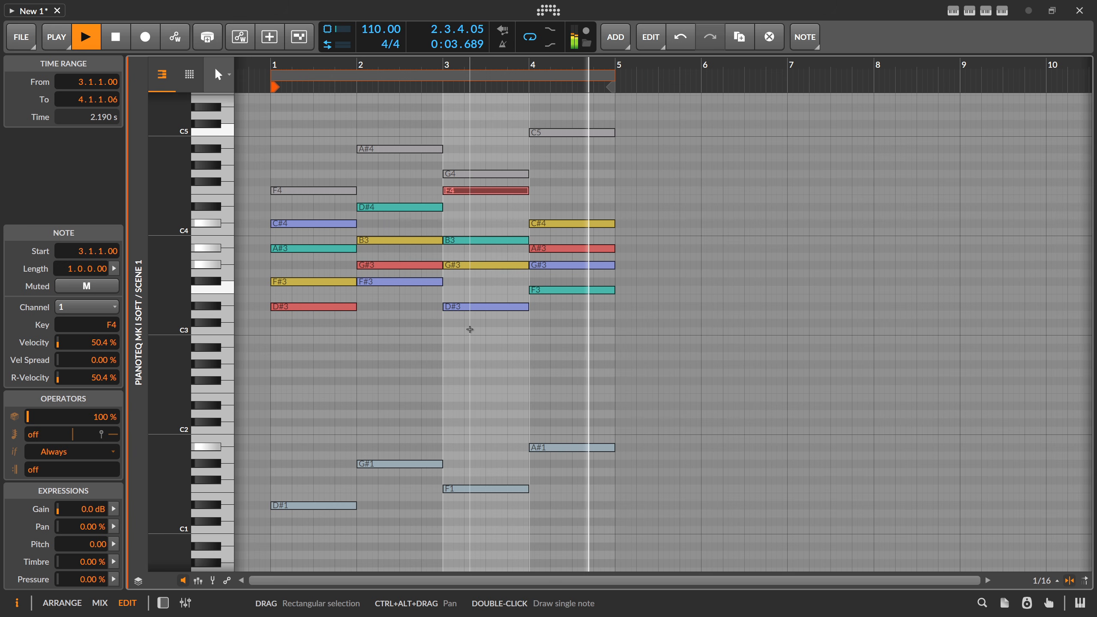
{"action": "key", "text": "space"}
Step: Generate new D# natural minor chord progressions with Chord Maker five times in a row
{"action": "left_click", "coordinate": [1001, 11]}
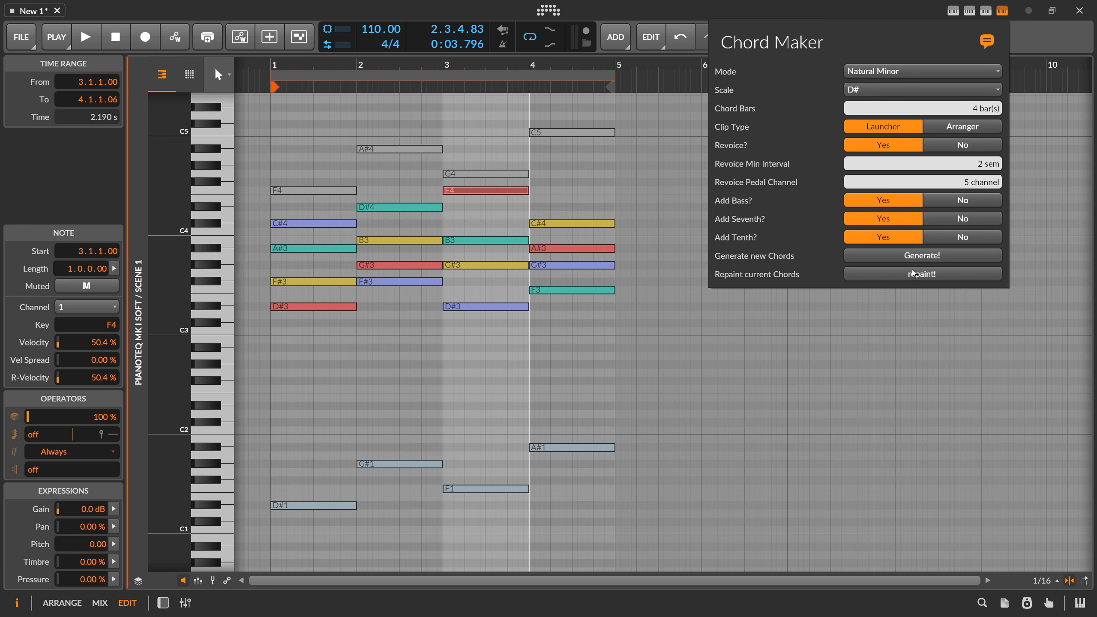
{"action": "left_click", "coordinate": [925, 259]}
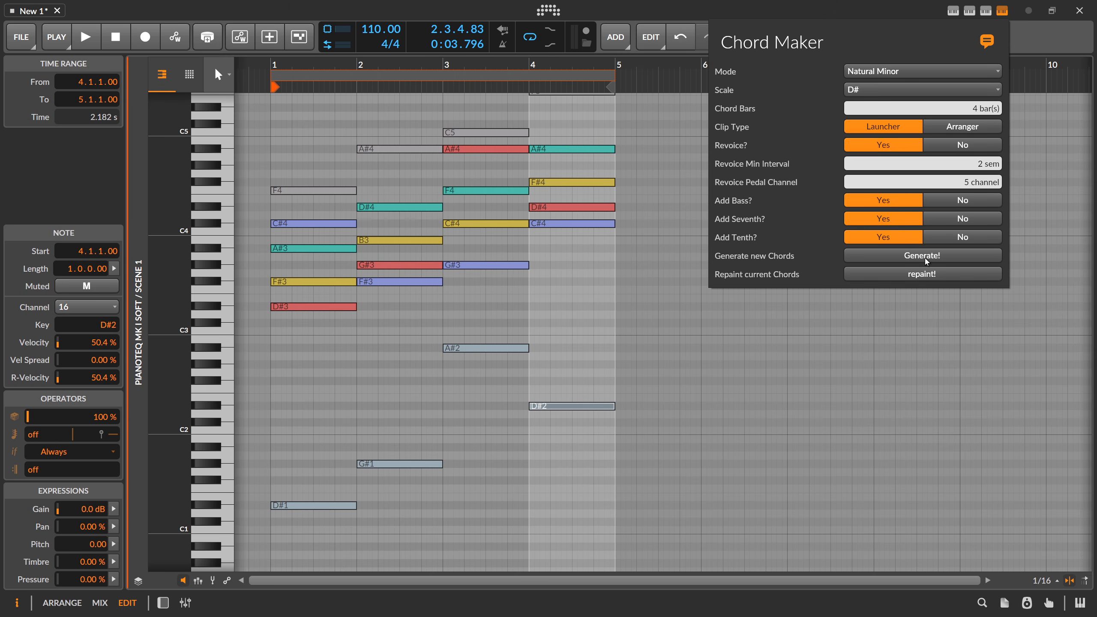
{"action": "left_click", "coordinate": [914, 257]}
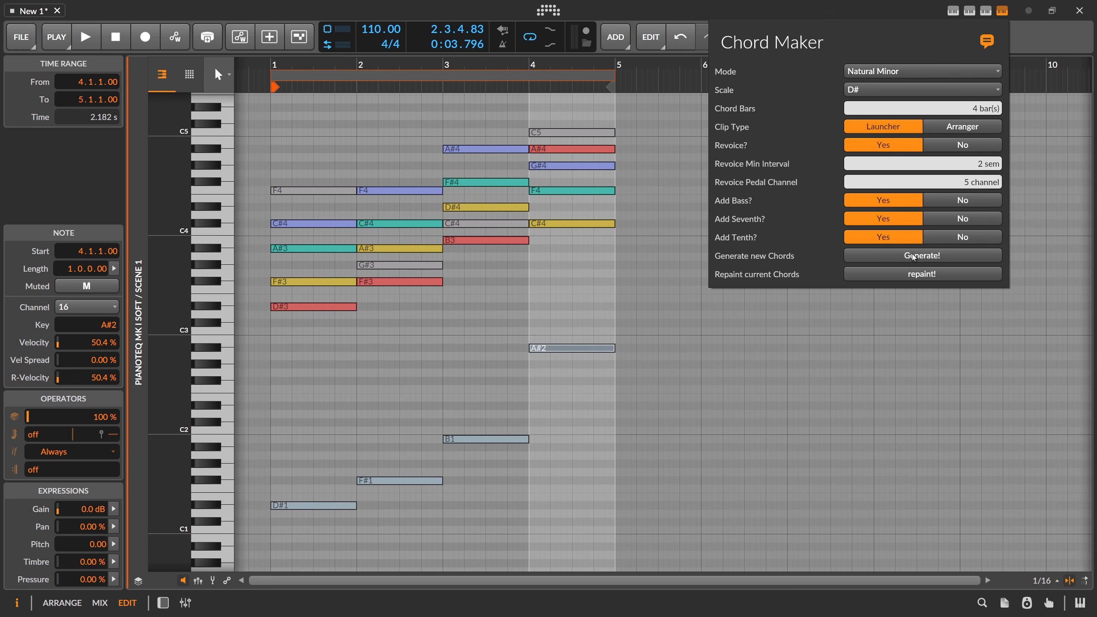
{"action": "left_click", "coordinate": [914, 257]}
{"action": "left_click", "coordinate": [914, 257]}
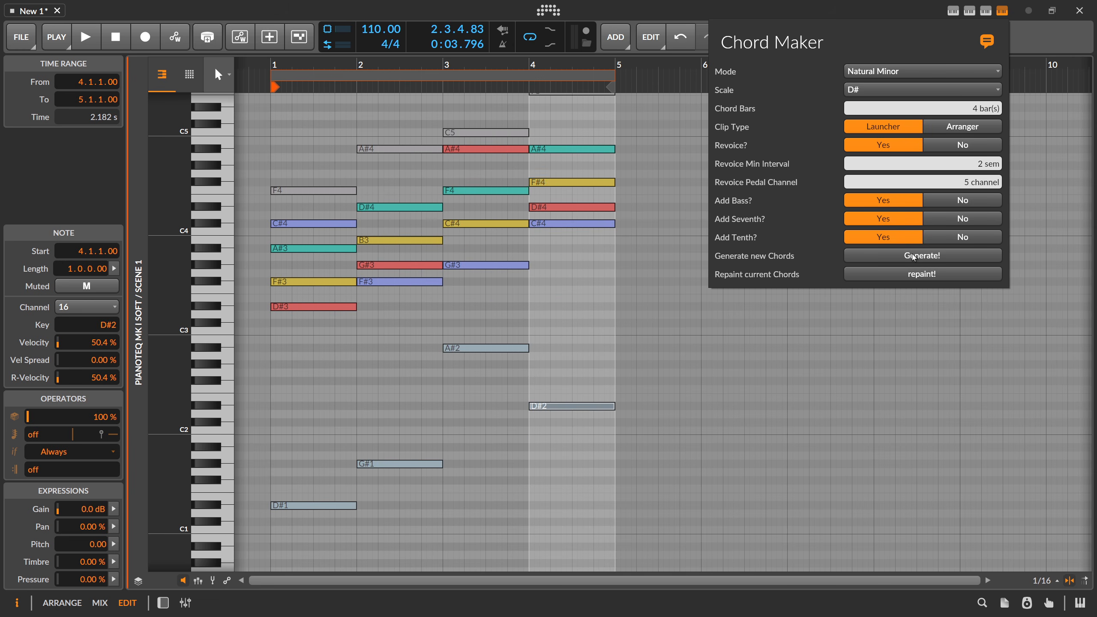
{"action": "left_click", "coordinate": [913, 257]}
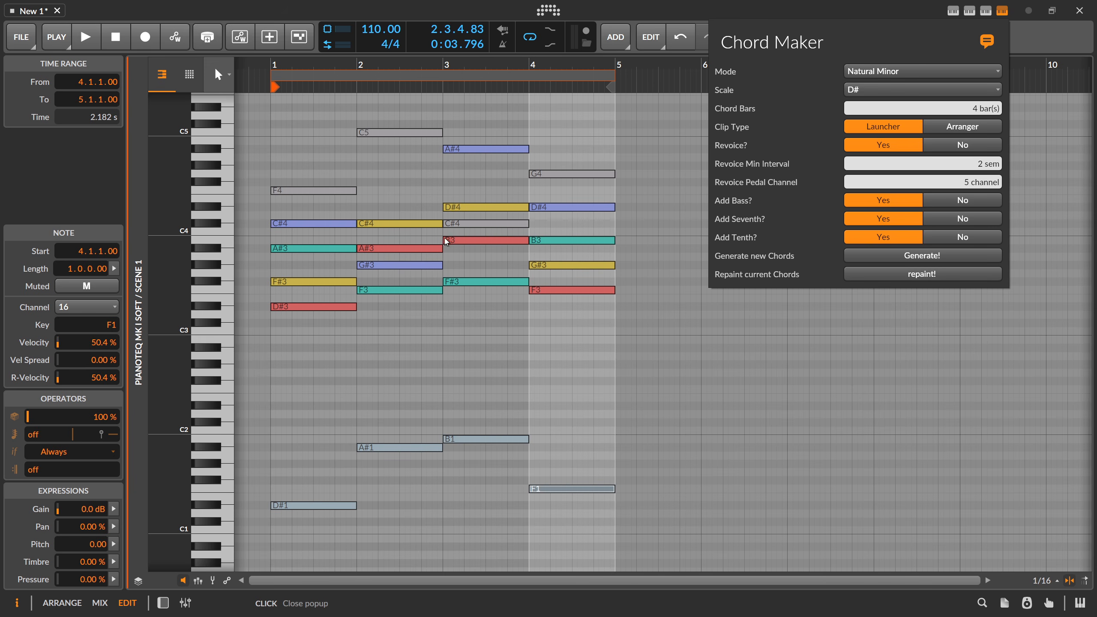
Step: Play the clip from a start point moved to bar 3, and return the start point to bar 1
{"action": "left_click", "coordinate": [339, 120]}
{"action": "left_click_drag", "start_coordinate": [273, 87], "coordinate": [445, 85]}
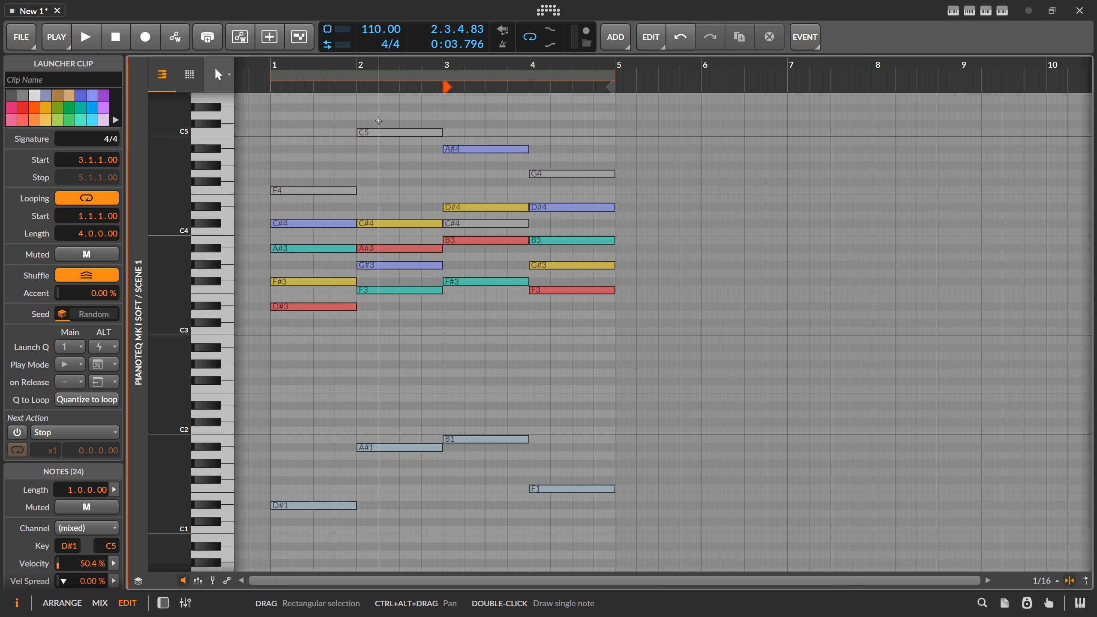
{"action": "key", "text": "space"}
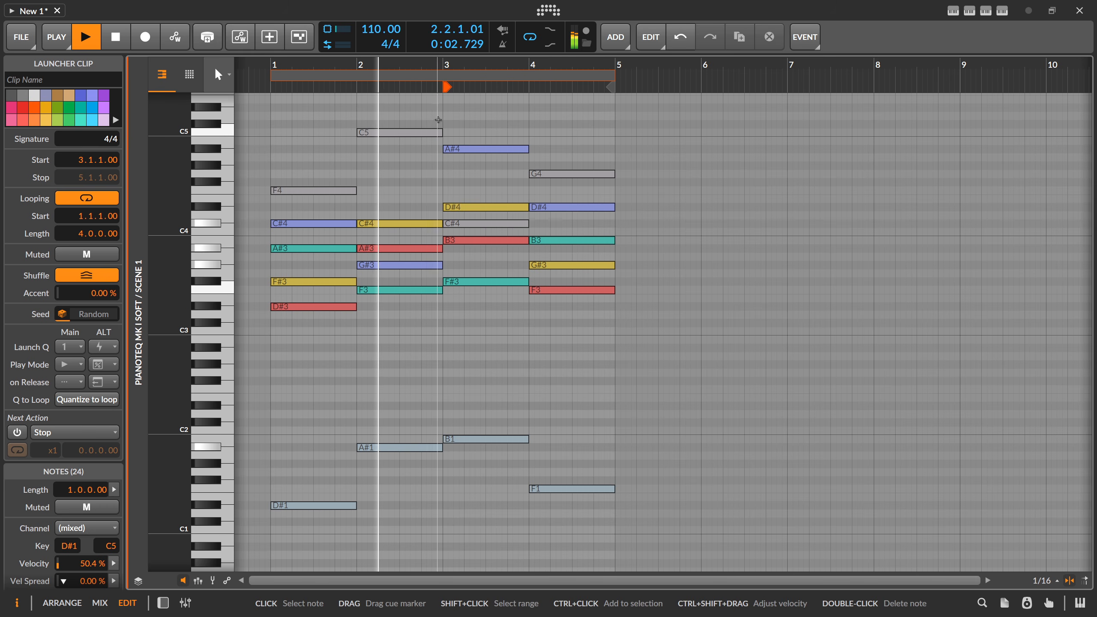
{"action": "key", "text": "space"}
{"action": "left_click_drag", "start_coordinate": [448, 89], "coordinate": [275, 88]}
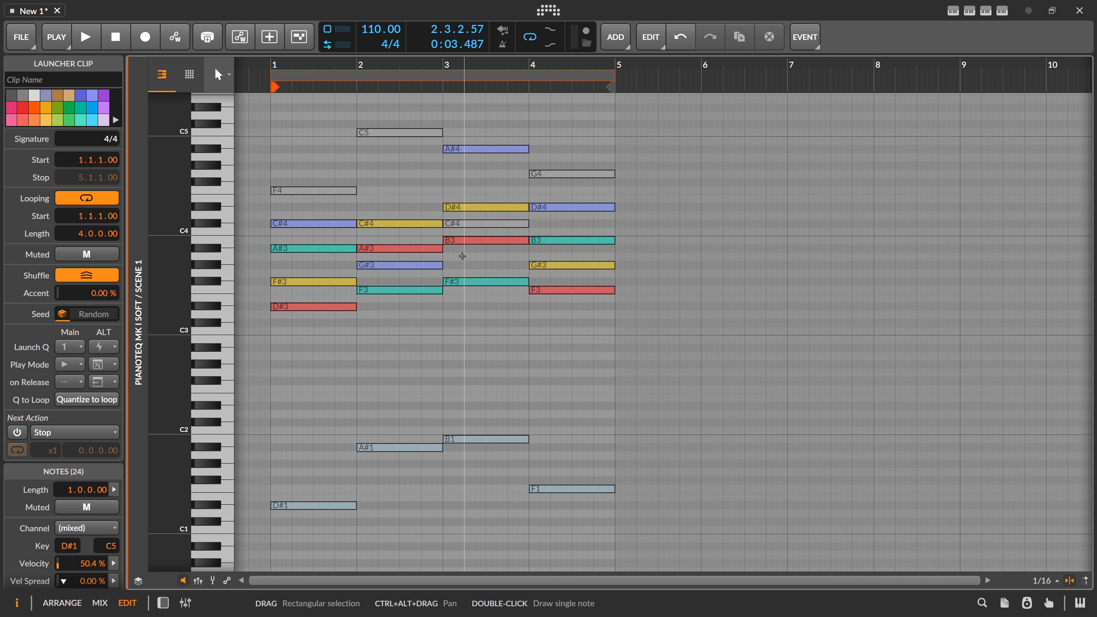
Step: Switch to Visual Studio Code and show the generateChordProgression function of ChordMaker.control.js in a maximized window
{"action": "left_click", "coordinate": [1001, 11]}
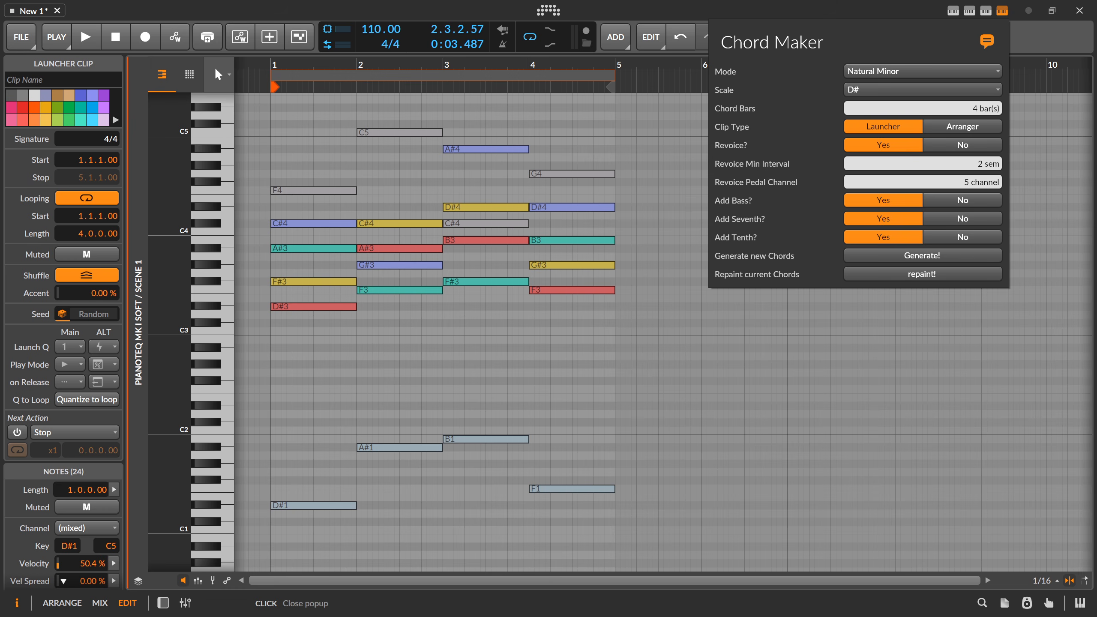
{"action": "key", "text": "alt+Tab"}
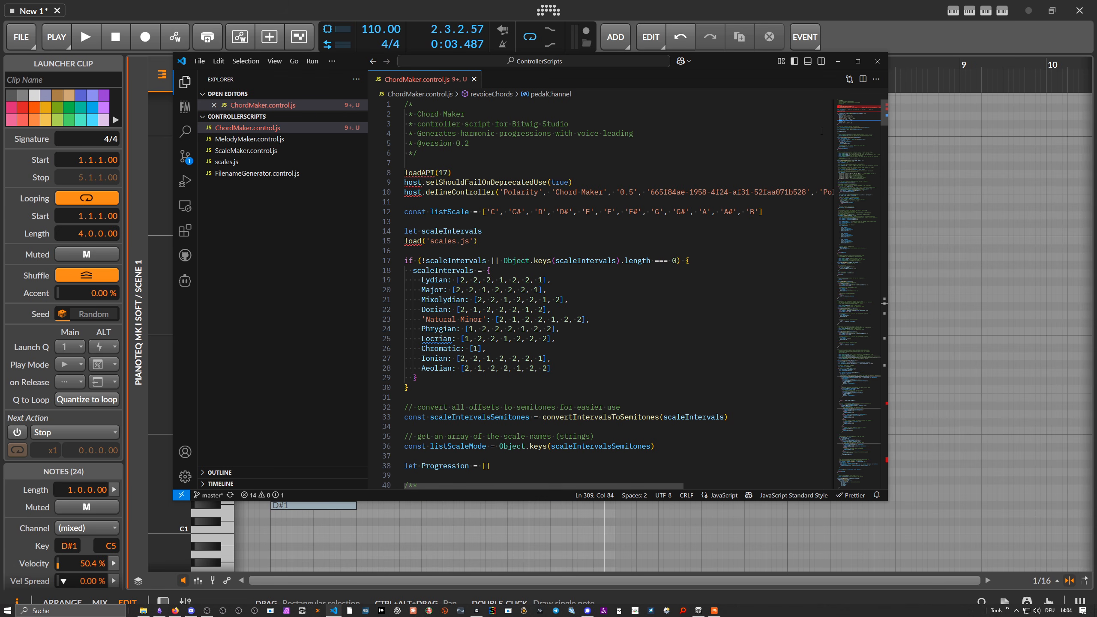
{"action": "left_click_drag", "start_coordinate": [855, 118], "coordinate": [832, 166]}
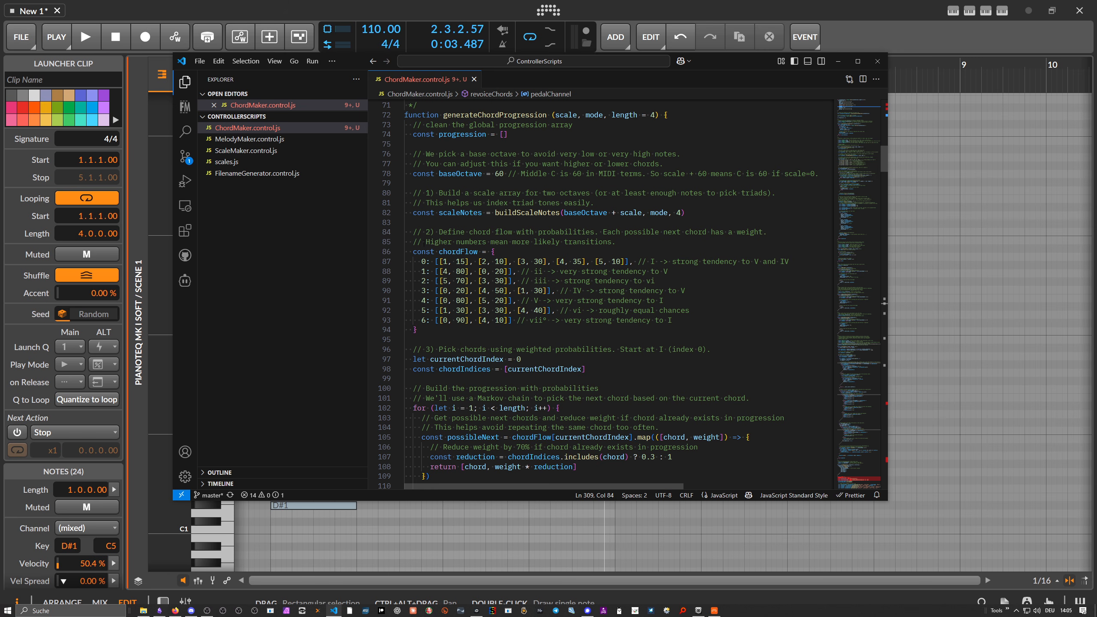
{"action": "key", "text": "ctrl+equal"}
{"action": "key", "text": "ctrl+equal"}
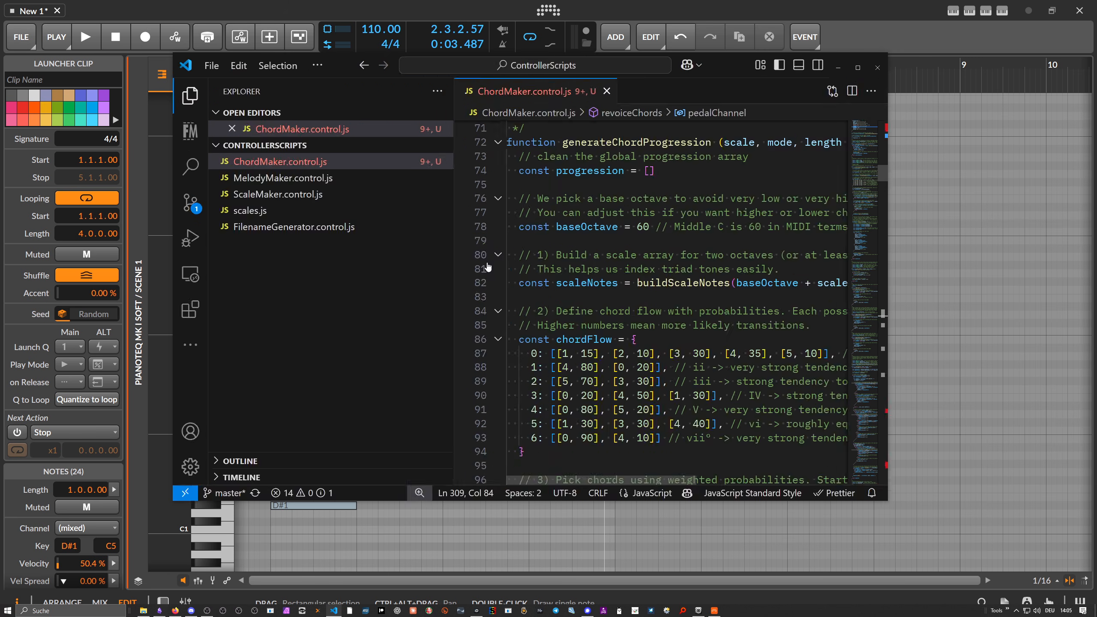
{"action": "left_click", "coordinate": [859, 67]}
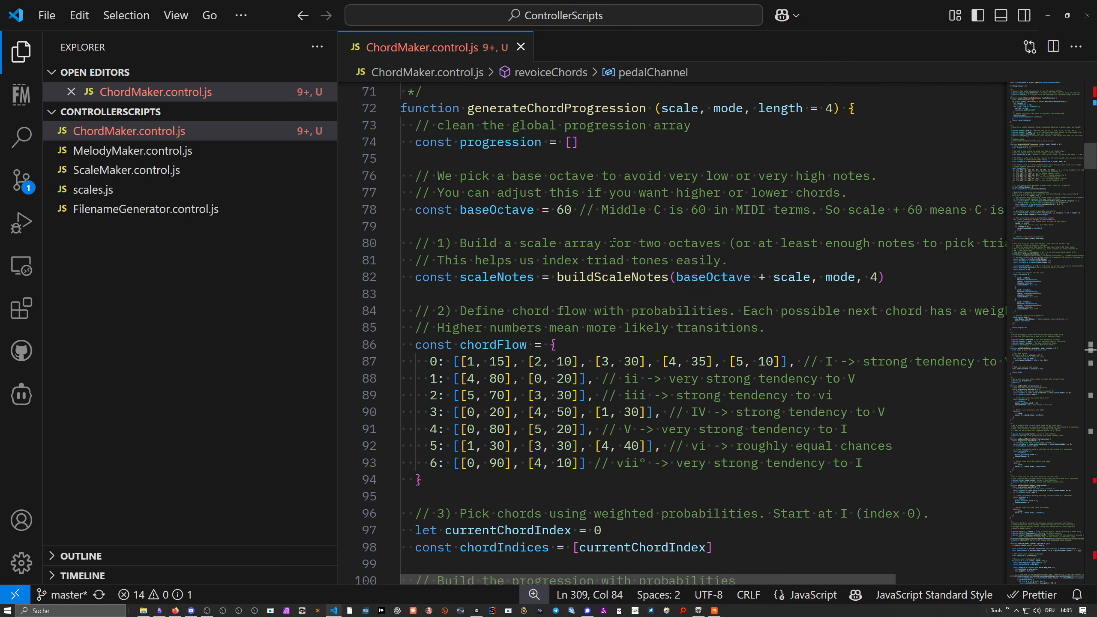
Step: Examine the chordFlow transition weights, especially the entry for chord 0 (I) and its weight toward chord 4
{"action": "scroll", "coordinate": [604, 302], "scroll_direction": "down", "scroll_amount": 2}
{"action": "left_click", "coordinate": [534, 280]}
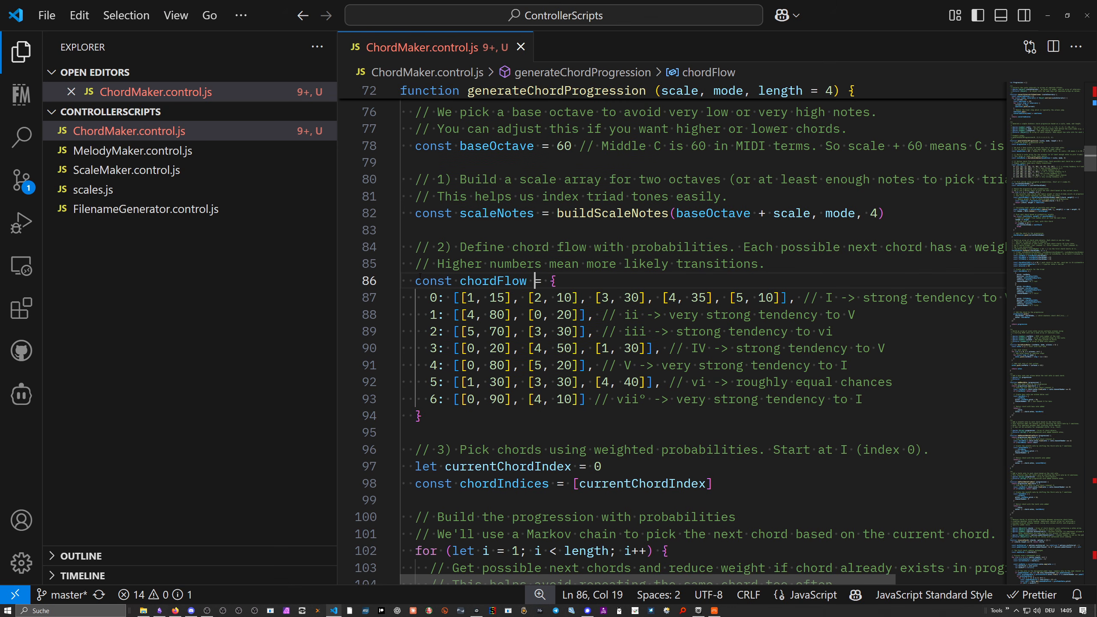
{"action": "key", "text": "ctrl+minus"}
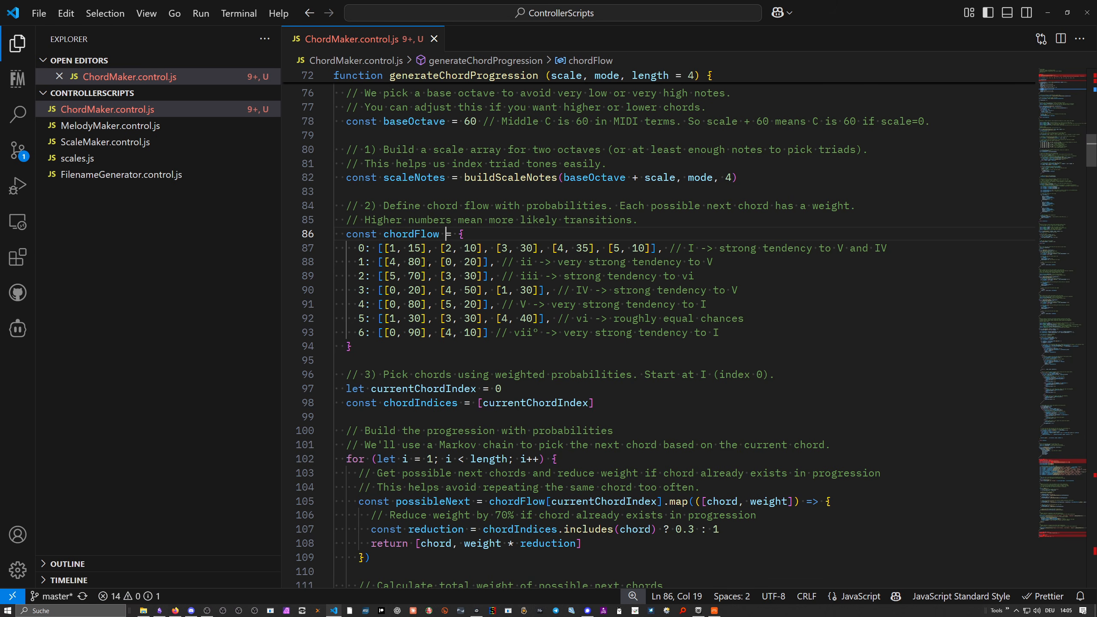
{"action": "left_click", "coordinate": [402, 234]}
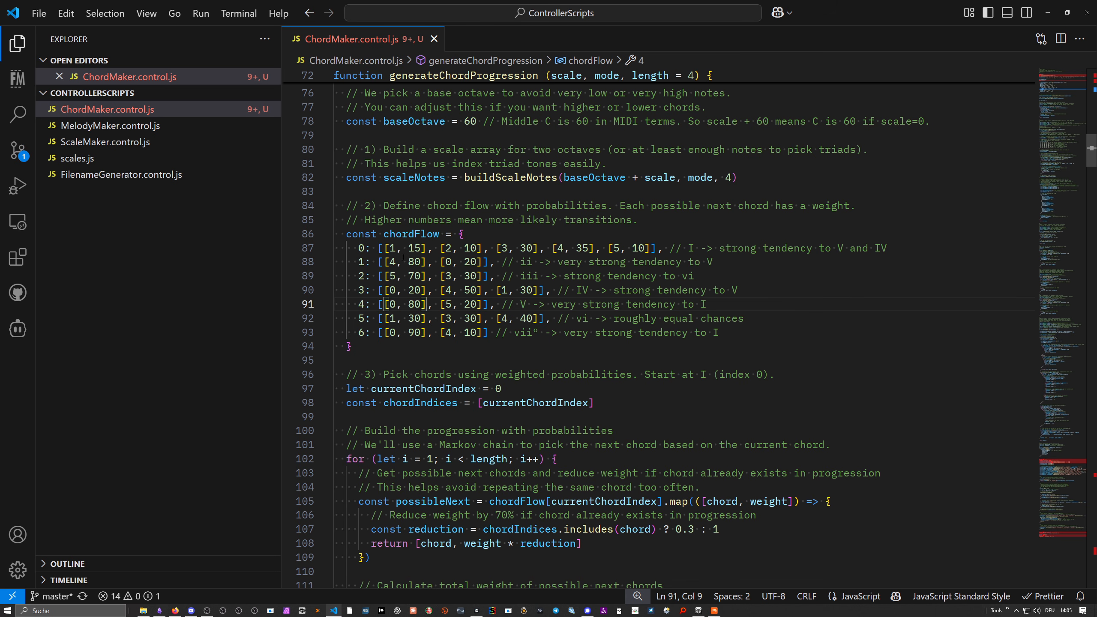
{"action": "double_click", "coordinate": [362, 247]}
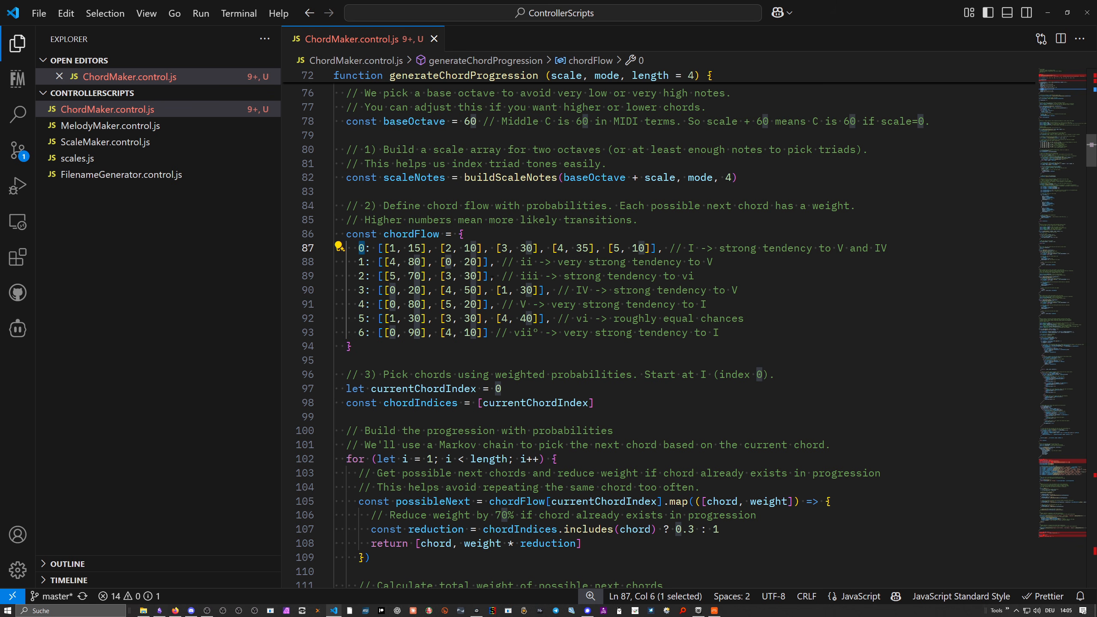
{"action": "double_click", "coordinate": [691, 248]}
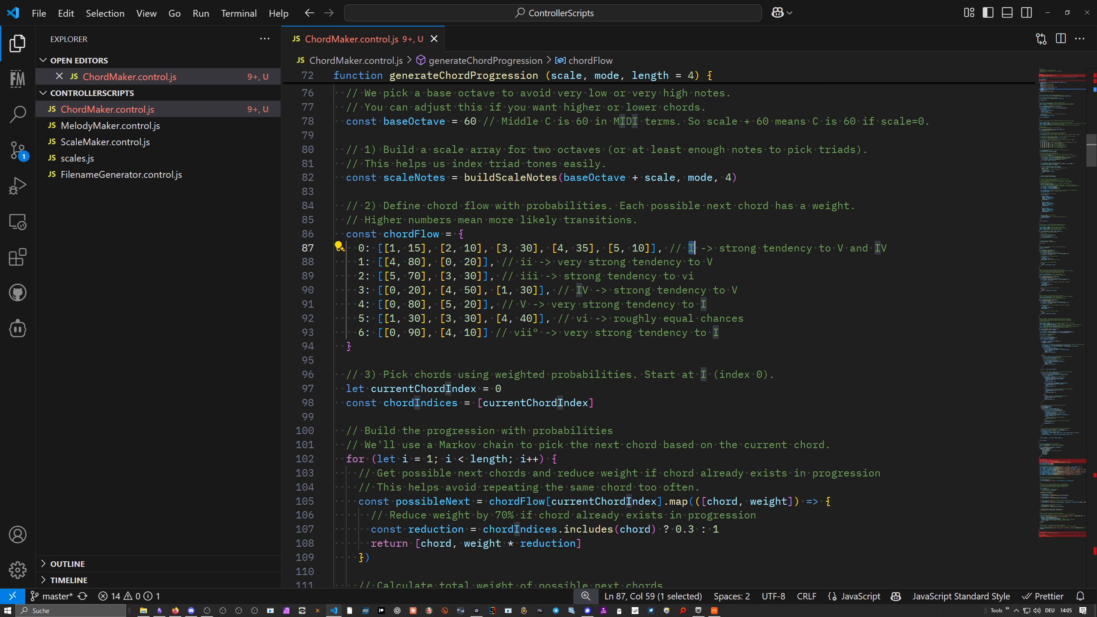
{"action": "left_click", "coordinate": [369, 248]}
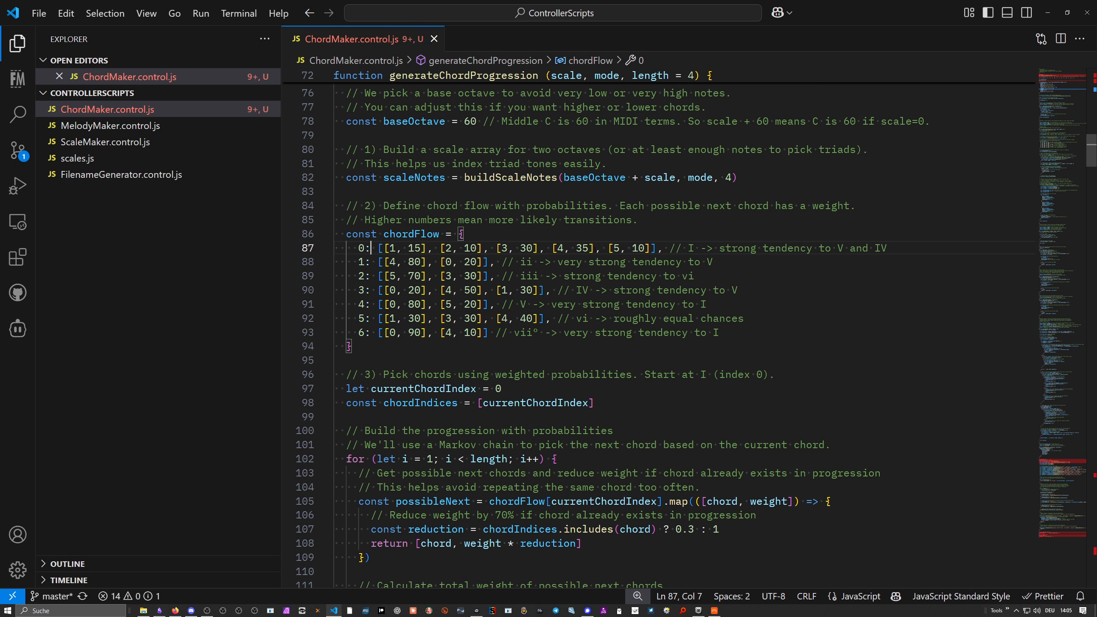
{"action": "double_click", "coordinate": [581, 248]}
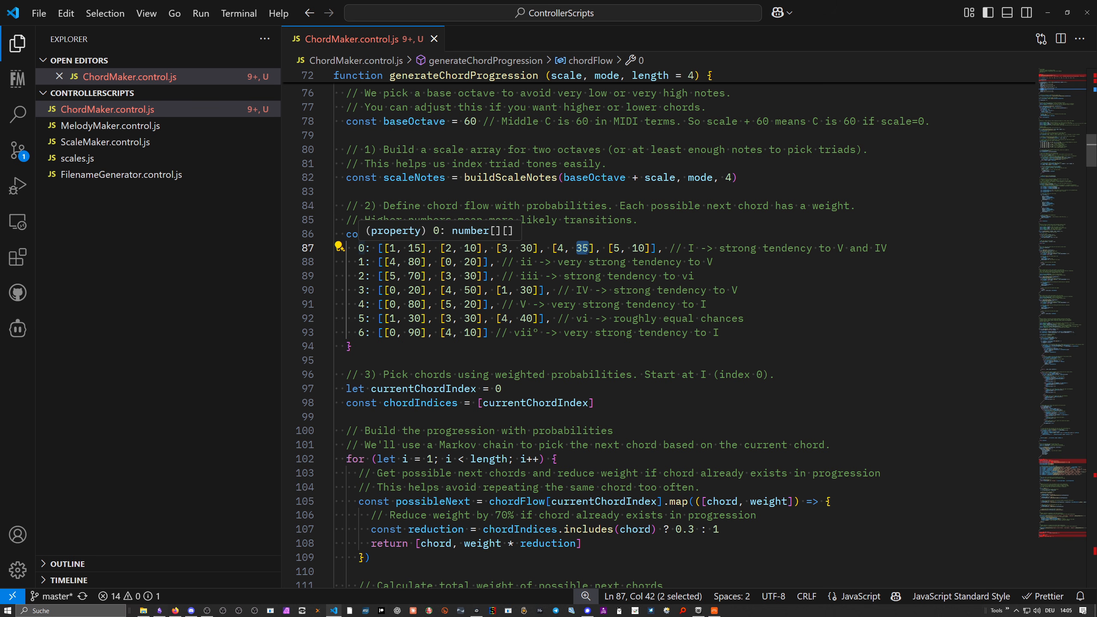
Step: Examine the chordFlow weights of chord 0 toward chords 3 and 5
{"action": "left_click", "coordinate": [583, 262]}
{"action": "left_click", "coordinate": [521, 248]}
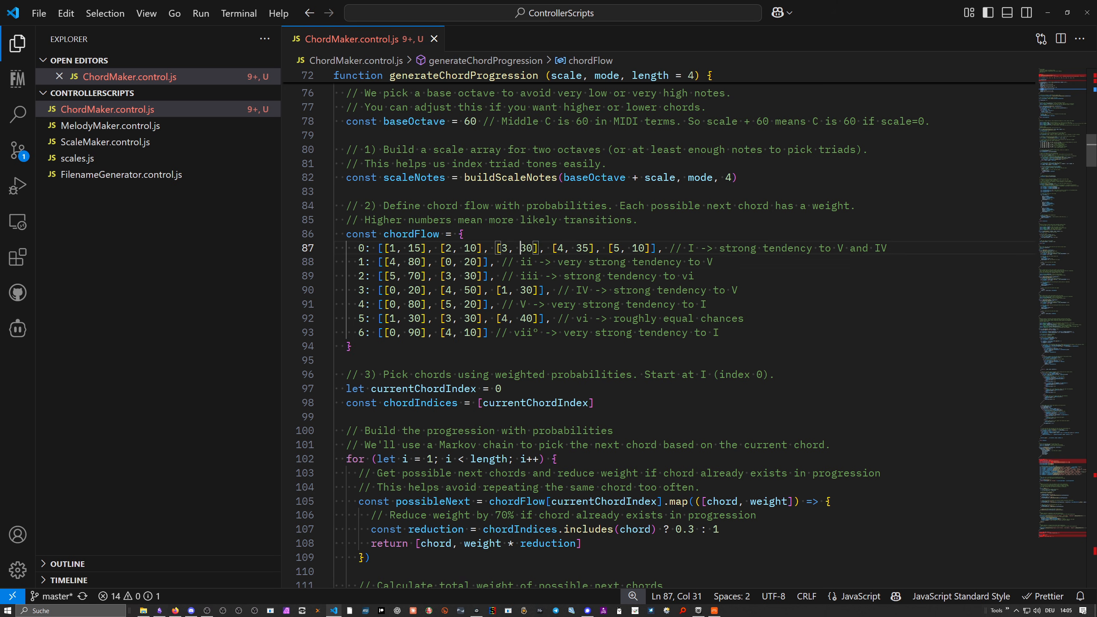
{"action": "double_click", "coordinate": [525, 248]}
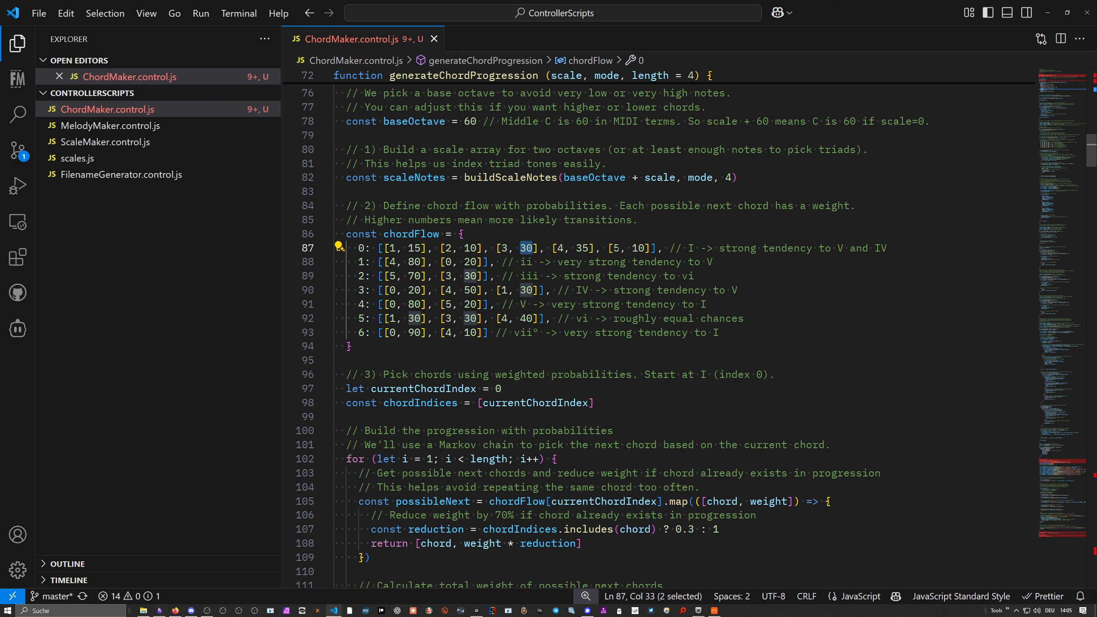
{"action": "double_click", "coordinate": [616, 247]}
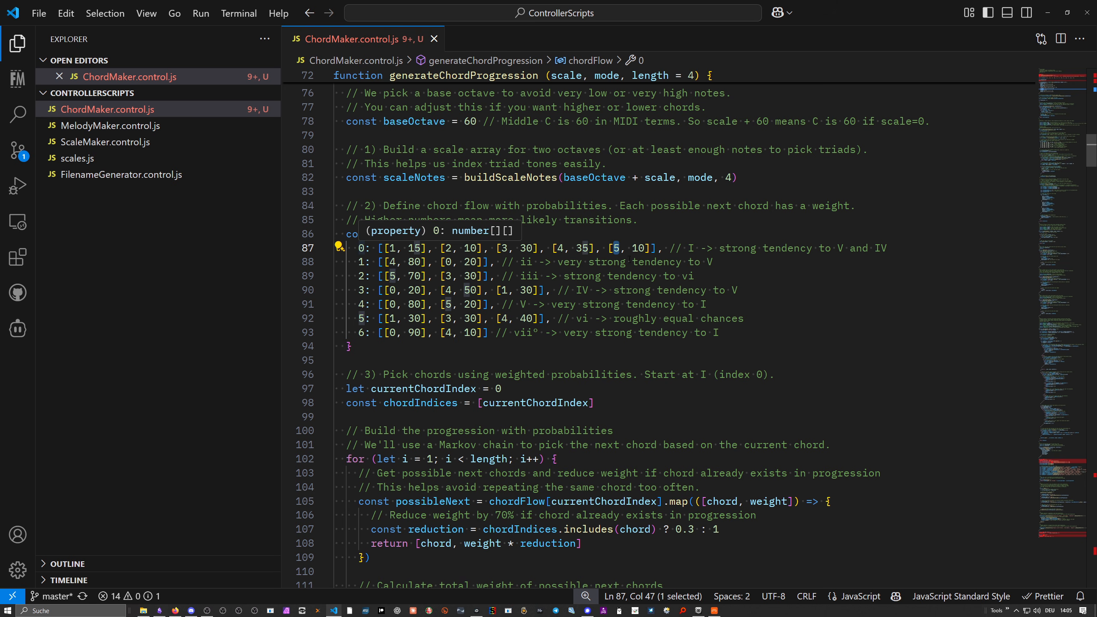
{"action": "left_click", "coordinate": [627, 249]}
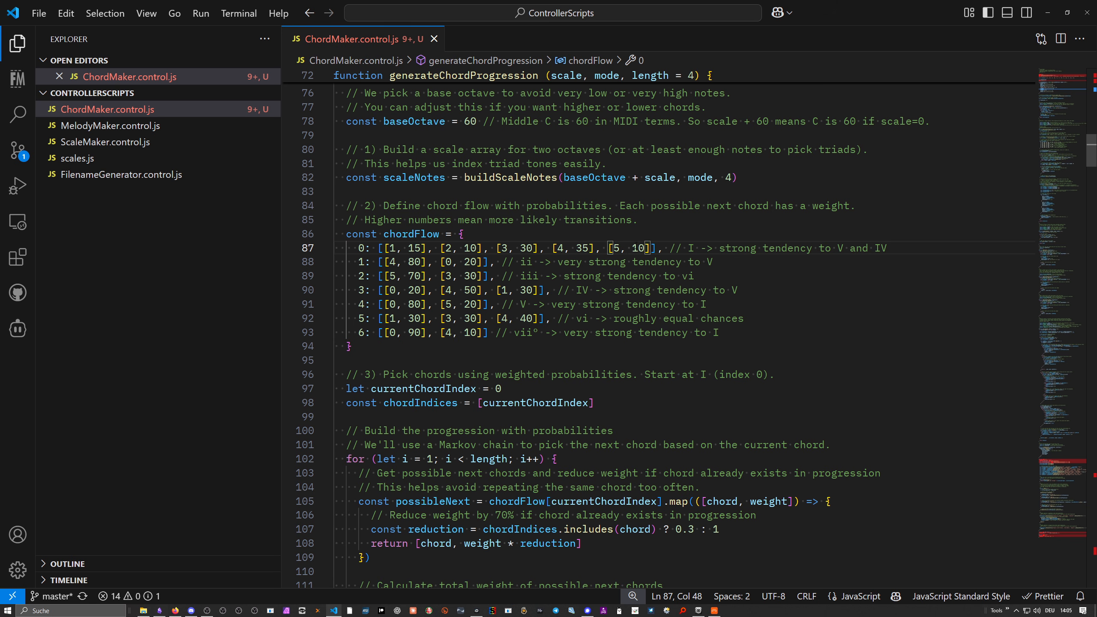
{"action": "key", "text": "Right"}
{"action": "key", "text": "shift+Right"}
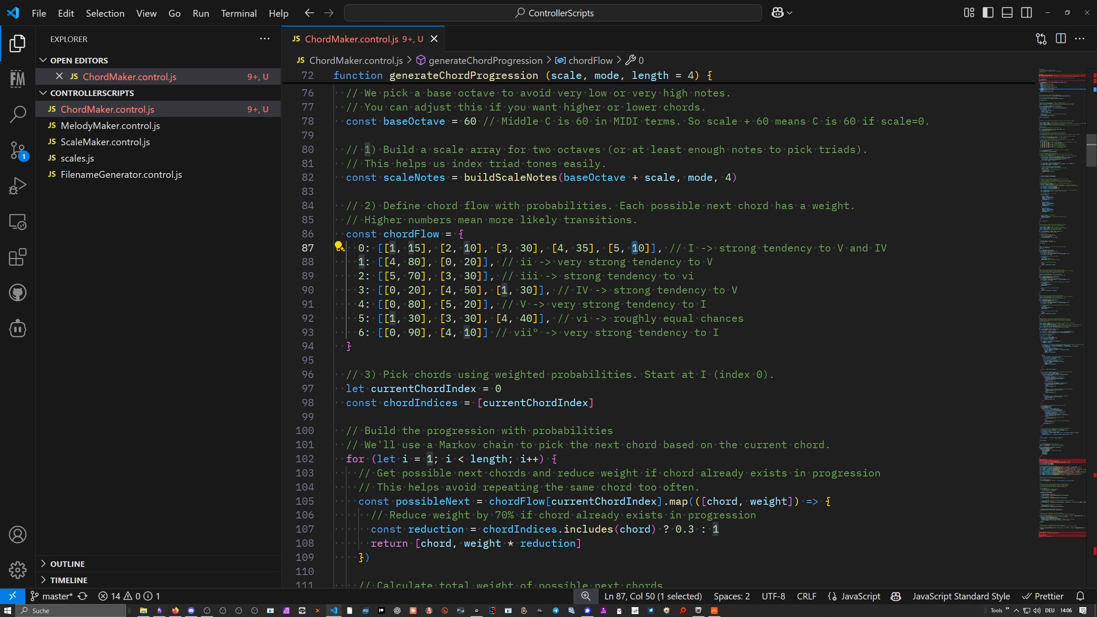
Step: Go through the chordFlow entries for starting chords 0, 1 and 2 and their possible next chords
{"action": "key", "text": "Home"}
{"action": "key", "text": "shift+Right"}
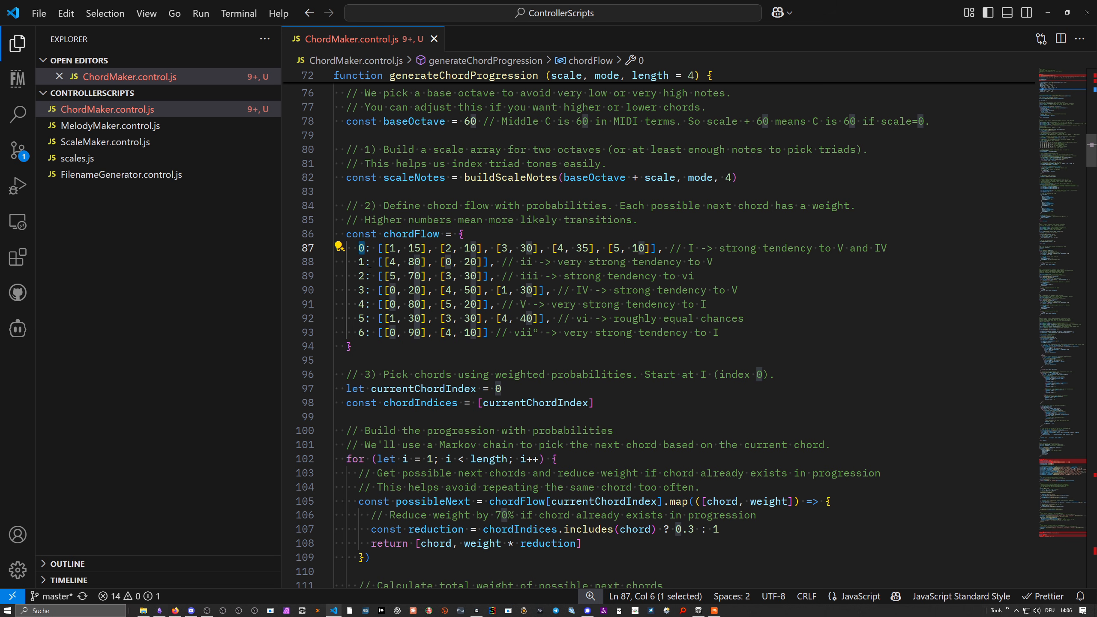
{"action": "key", "text": "Down"}
{"action": "key", "text": "Home"}
{"action": "key", "text": "shift+Right"}
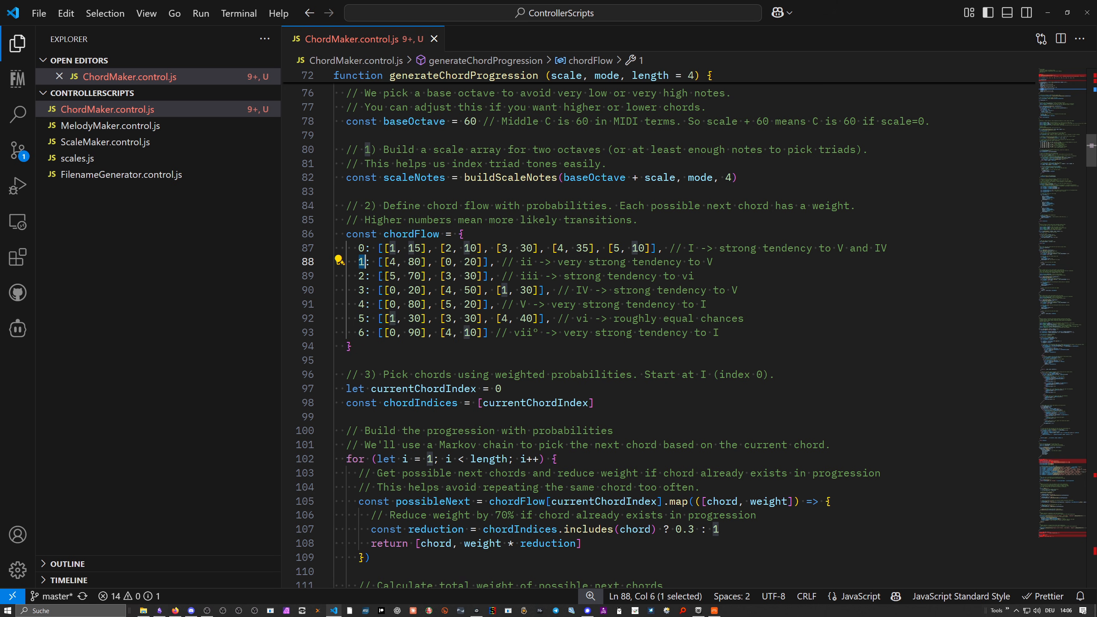
{"action": "left_click", "coordinate": [384, 275]}
{"action": "mouse_move", "coordinate": [391, 237]}
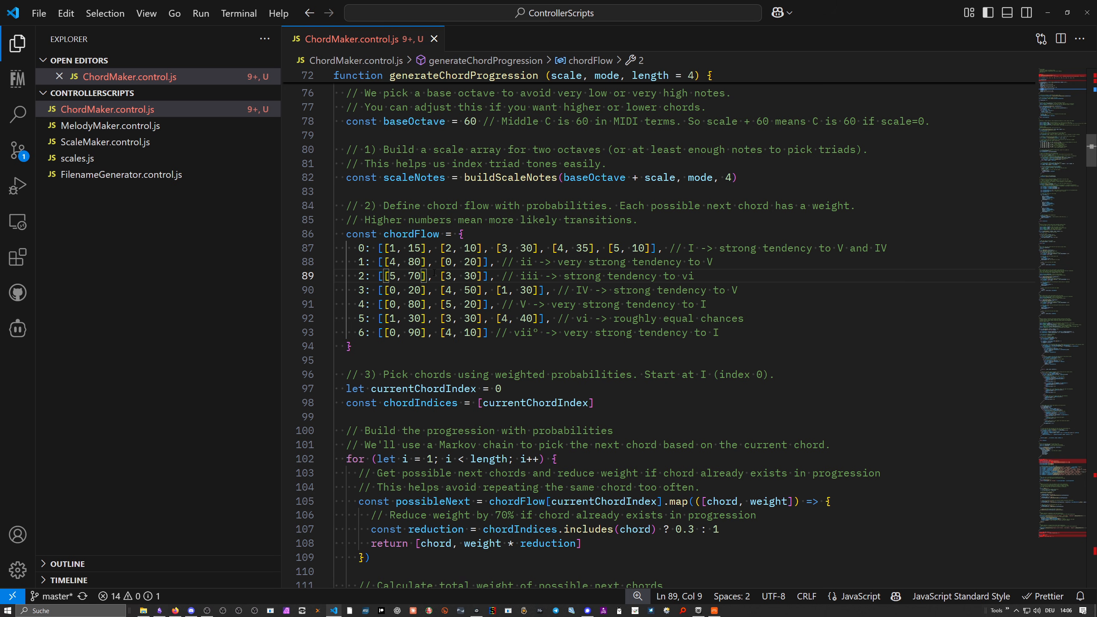
{"action": "left_click", "coordinate": [434, 272]}
Step: Trace an example progression through the chordFlow entries from chord 0 to 1 to 4, including chord 4's weights toward 0 and 5
{"action": "double_click", "coordinate": [362, 248]}
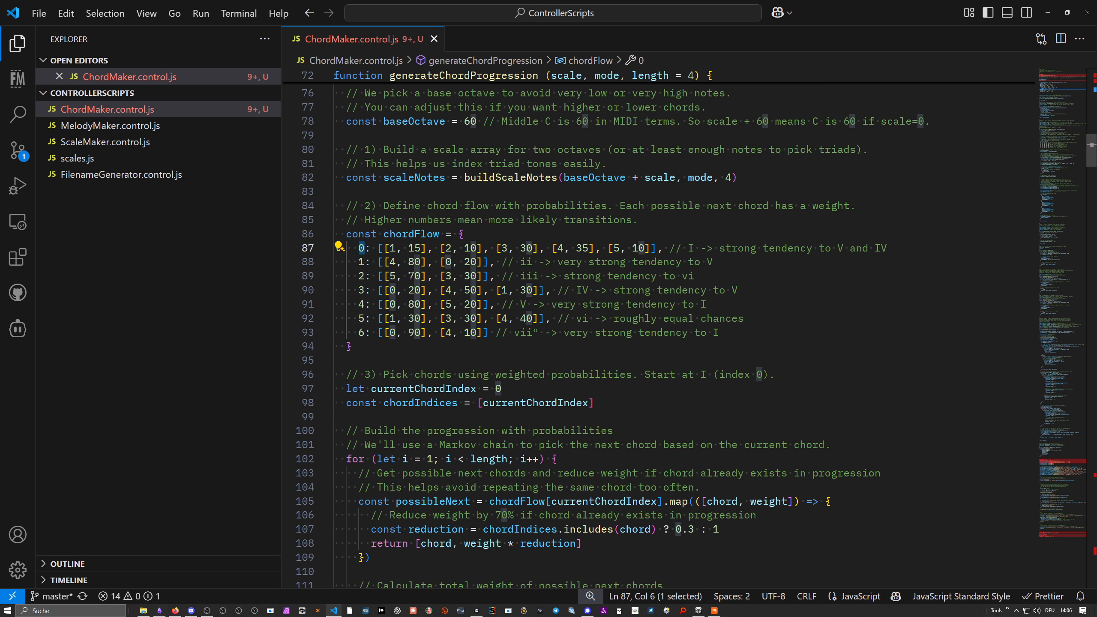
{"action": "double_click", "coordinate": [362, 262]}
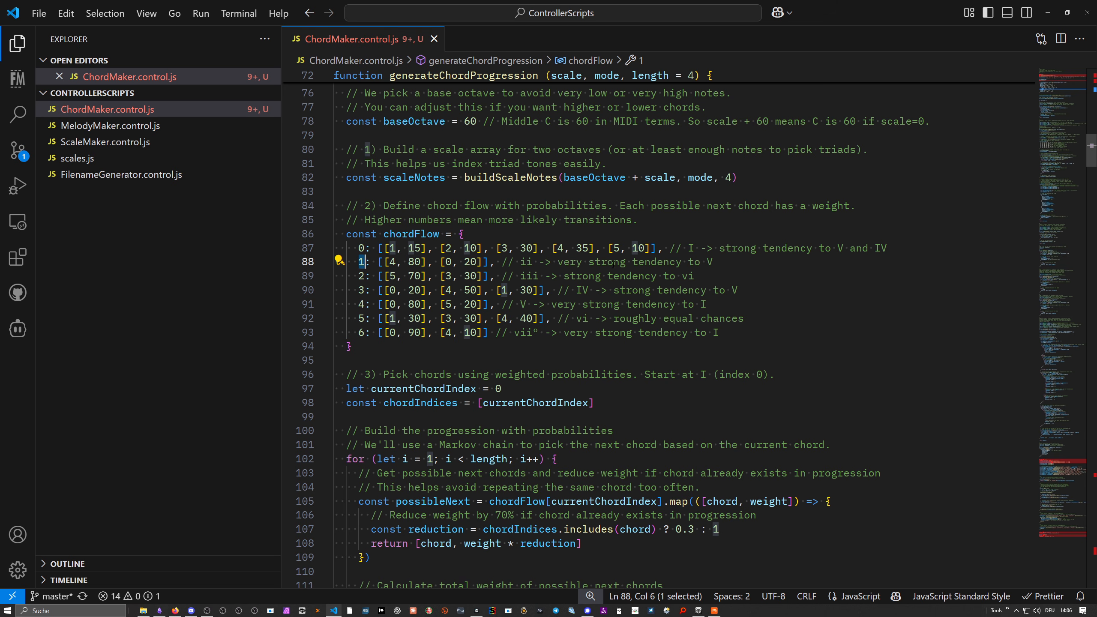
{"action": "left_click", "coordinate": [515, 262]}
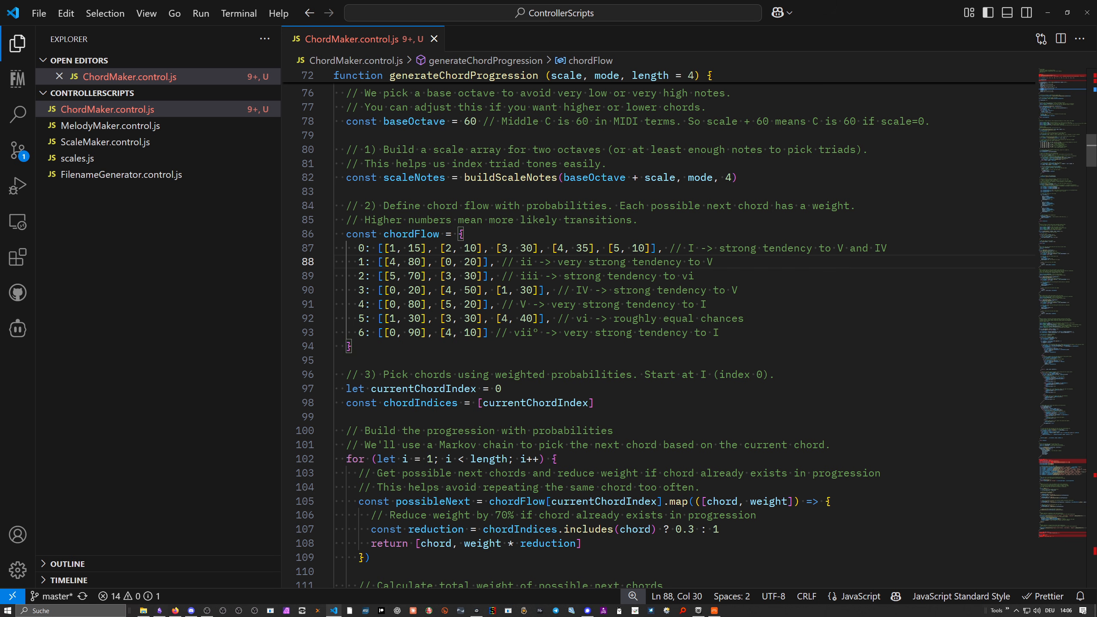
{"action": "double_click", "coordinate": [361, 304]}
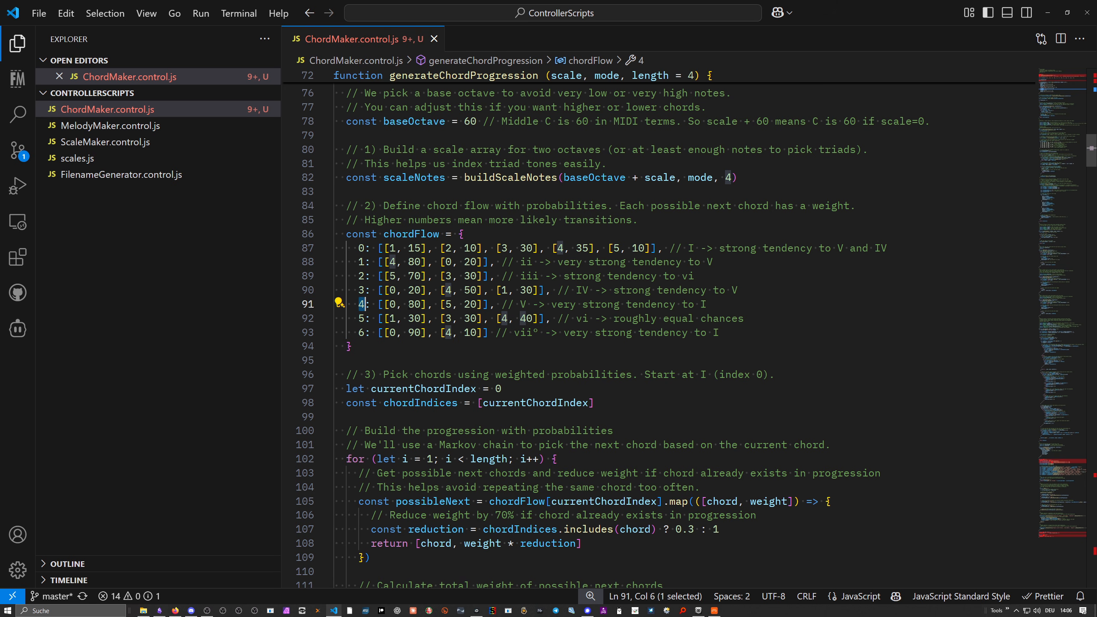
{"action": "double_click", "coordinate": [412, 304]}
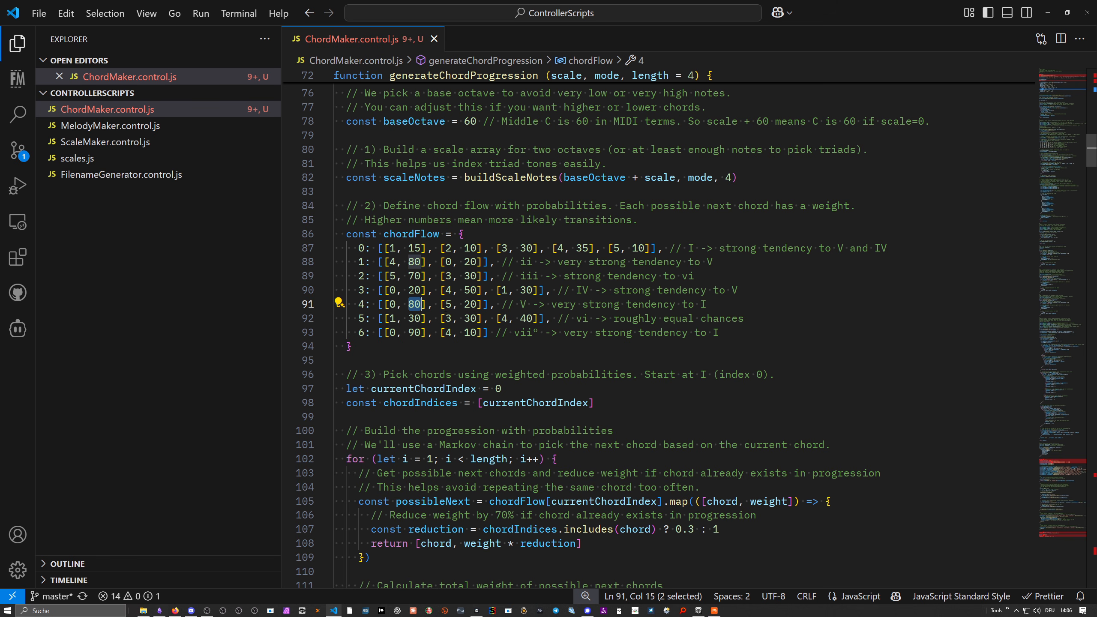
{"action": "double_click", "coordinate": [474, 304]}
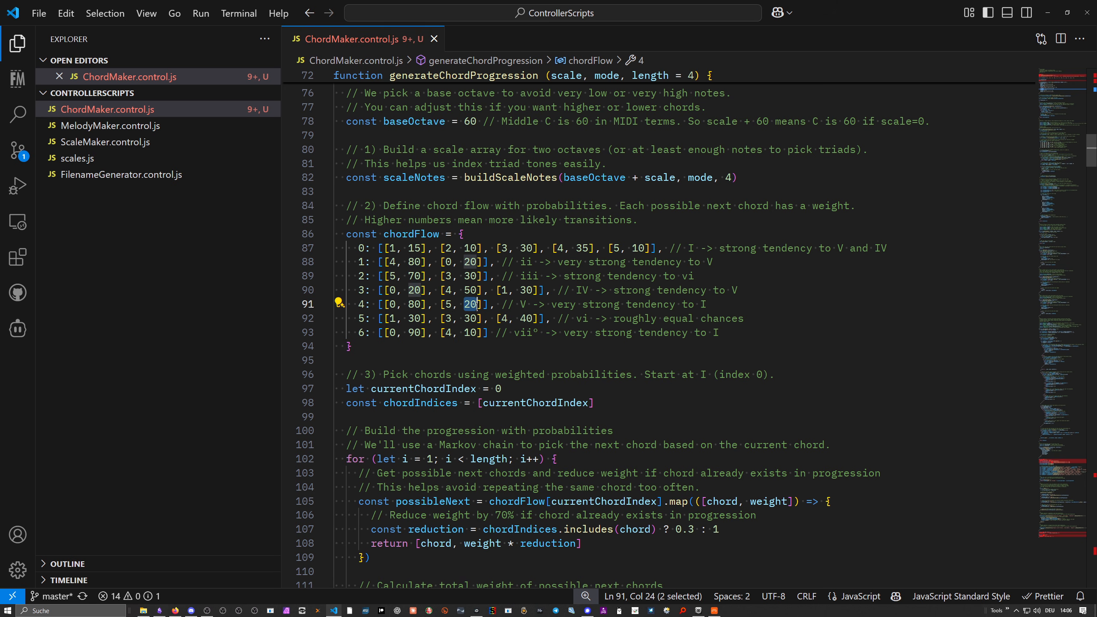
{"action": "double_click", "coordinate": [449, 304]}
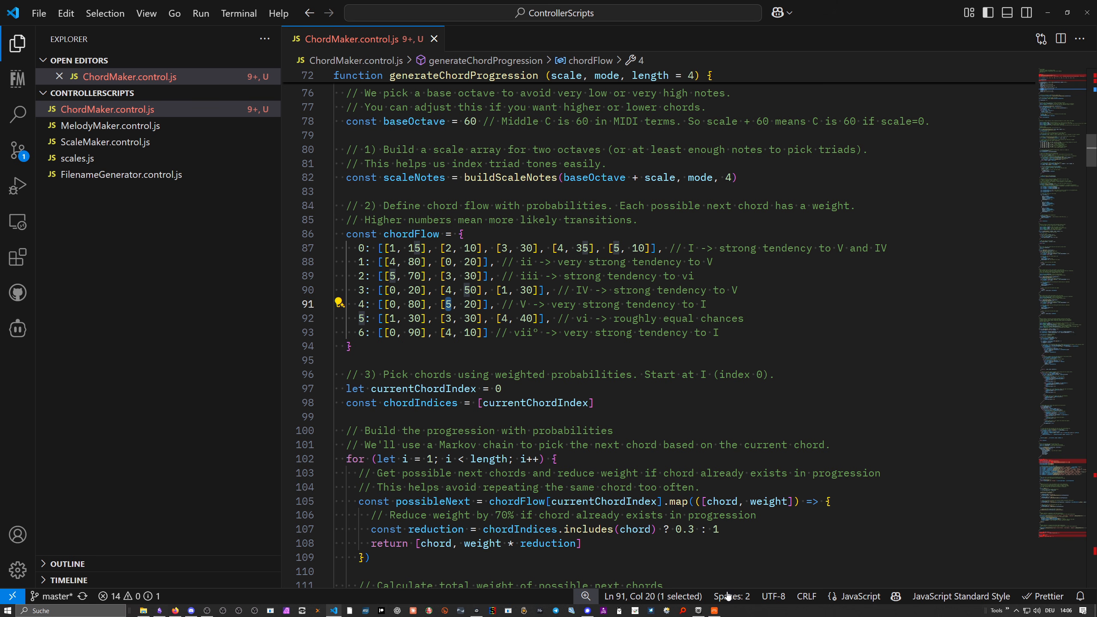
Step: Switch to Bitwig Studio to show the Chord Maker settings, and return to the code in Visual Studio Code
{"action": "left_click", "coordinate": [715, 610]}
{"action": "left_click", "coordinate": [1001, 10]}
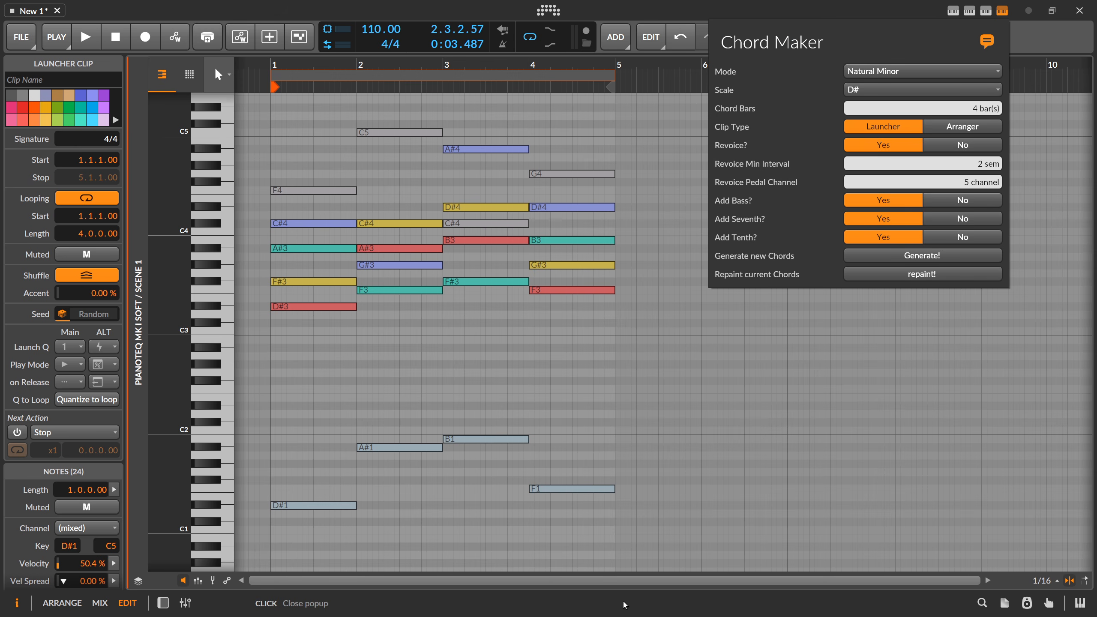
{"action": "key", "text": "alt+Tab"}
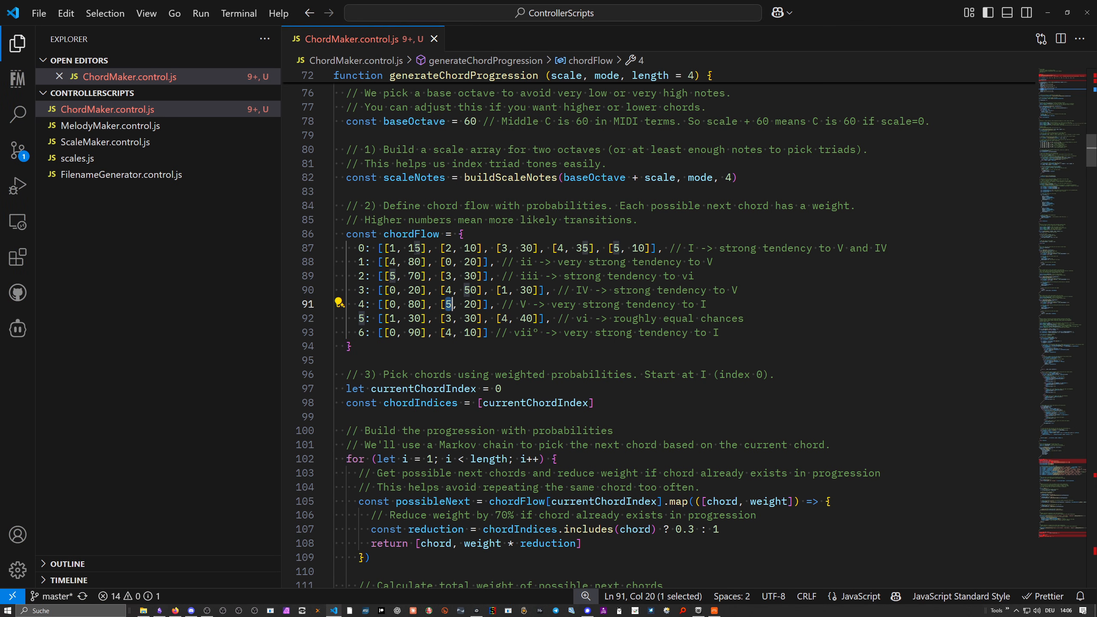
Step: Examine each transition weight in the chordFlow entries for chords 0 through 3
{"action": "left_click", "coordinate": [415, 248]}
{"action": "left_click", "coordinate": [470, 248]}
{"action": "left_click", "coordinate": [526, 248]}
{"action": "left_click", "coordinate": [583, 248]}
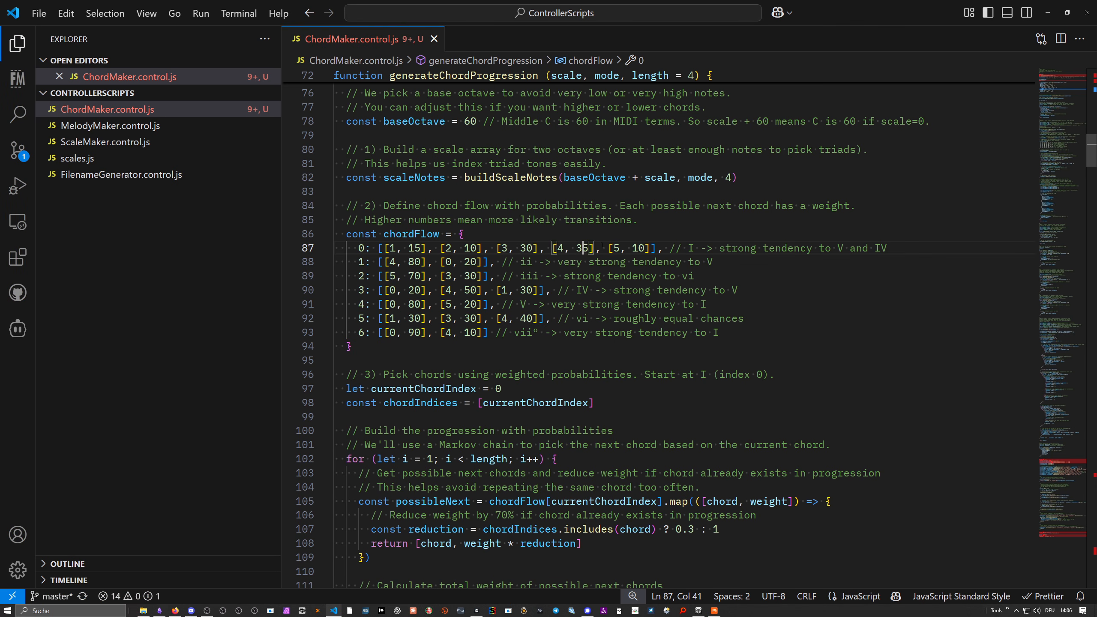
{"action": "left_click", "coordinate": [639, 248]}
{"action": "left_click", "coordinate": [416, 262]}
{"action": "left_click", "coordinate": [472, 262]}
{"action": "left_click", "coordinate": [416, 276]}
{"action": "left_click", "coordinate": [465, 276]}
{"action": "left_click", "coordinate": [416, 290]}
{"action": "left_click", "coordinate": [472, 290]}
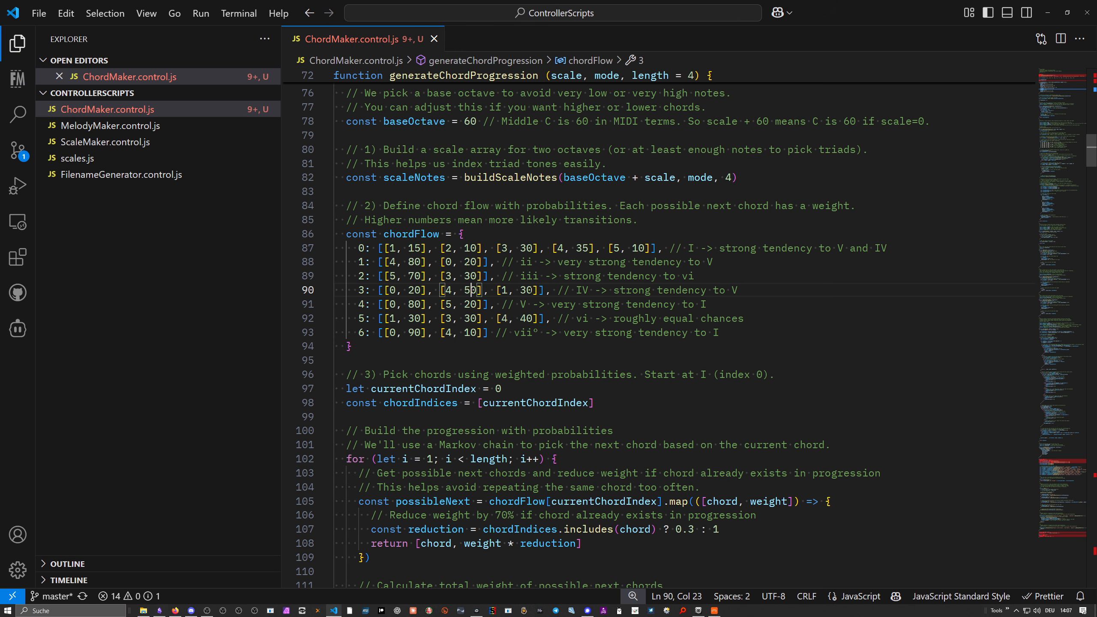
{"action": "left_click", "coordinate": [532, 290]}
{"action": "left_click", "coordinate": [501, 292]}
Step: Show the header comment and controller definition at the beginning of ChordMaker.control.js
{"action": "scroll", "coordinate": [502, 297], "scroll_direction": "up", "scroll_amount": 1}
{"action": "scroll", "coordinate": [503, 299], "scroll_direction": "up", "scroll_amount": 12}
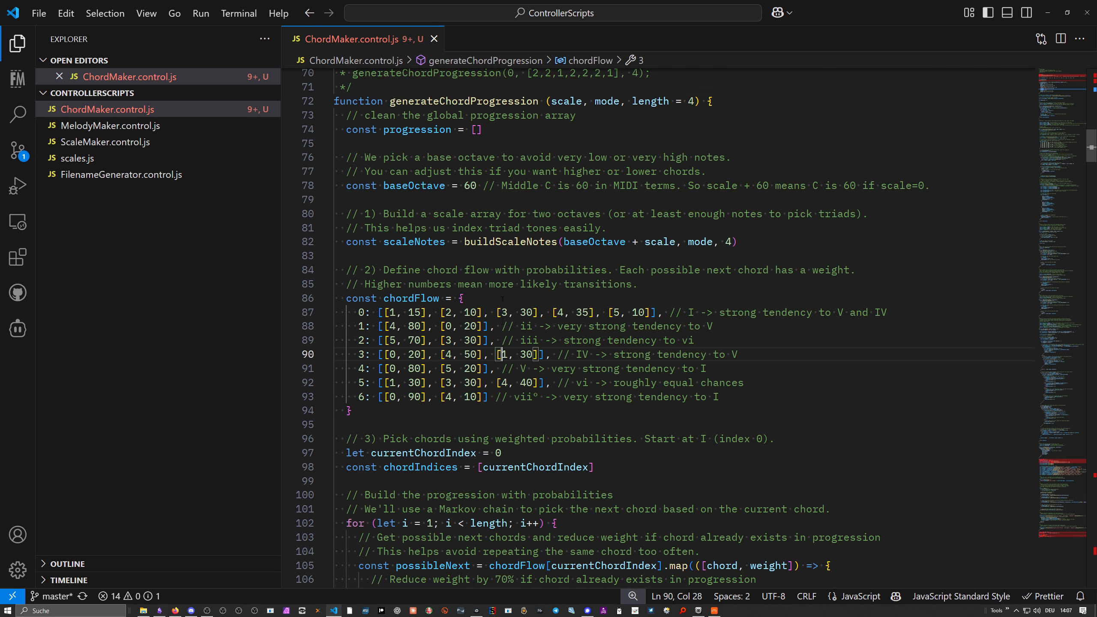
{"action": "scroll", "coordinate": [505, 299], "scroll_direction": "up", "scroll_amount": 12}
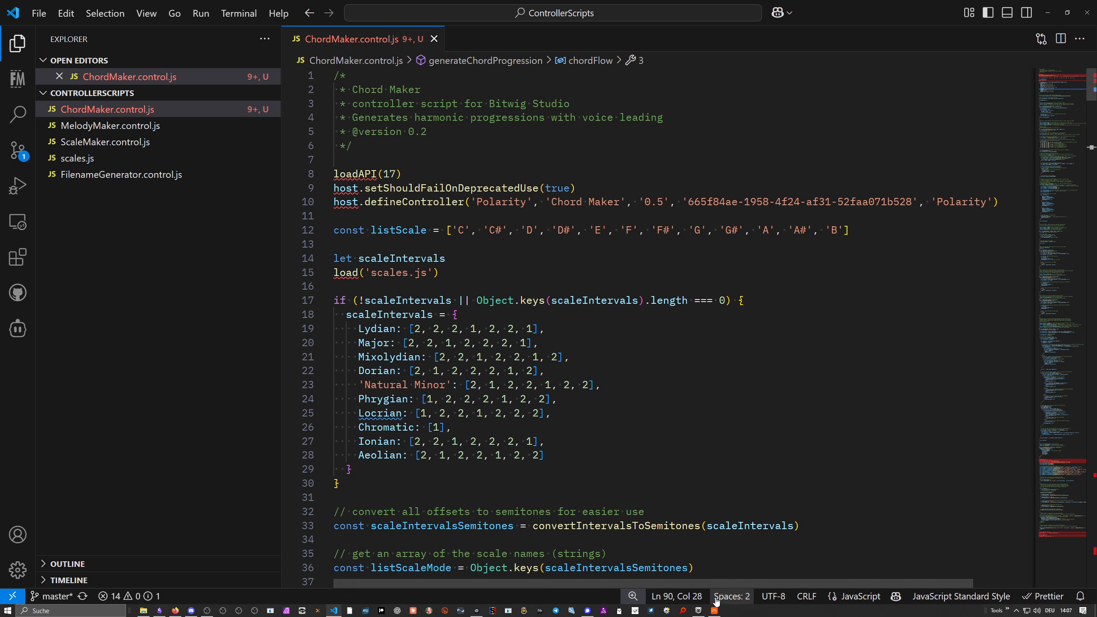
Step: Switch to Bitwig Studio and show the My Controller Scripts folder in the Locations settings
{"action": "key", "text": "alt+Tab"}
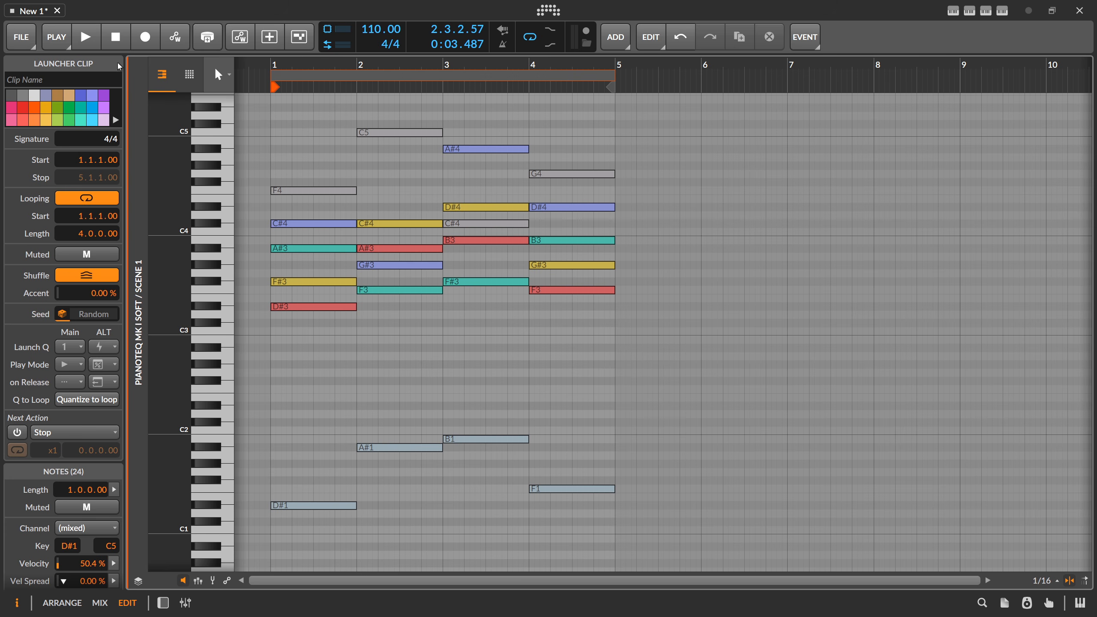
{"action": "left_click", "coordinate": [548, 10]}
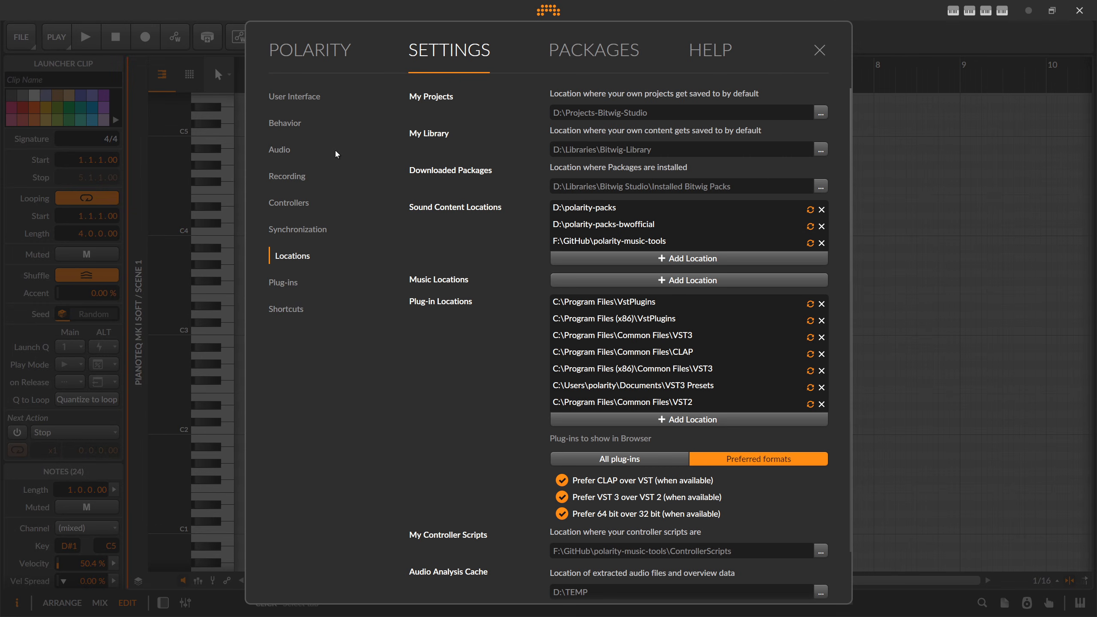
{"action": "left_click", "coordinate": [295, 64]}
{"action": "left_click", "coordinate": [464, 48]}
{"action": "scroll", "coordinate": [459, 468], "scroll_direction": "down", "scroll_amount": 2}
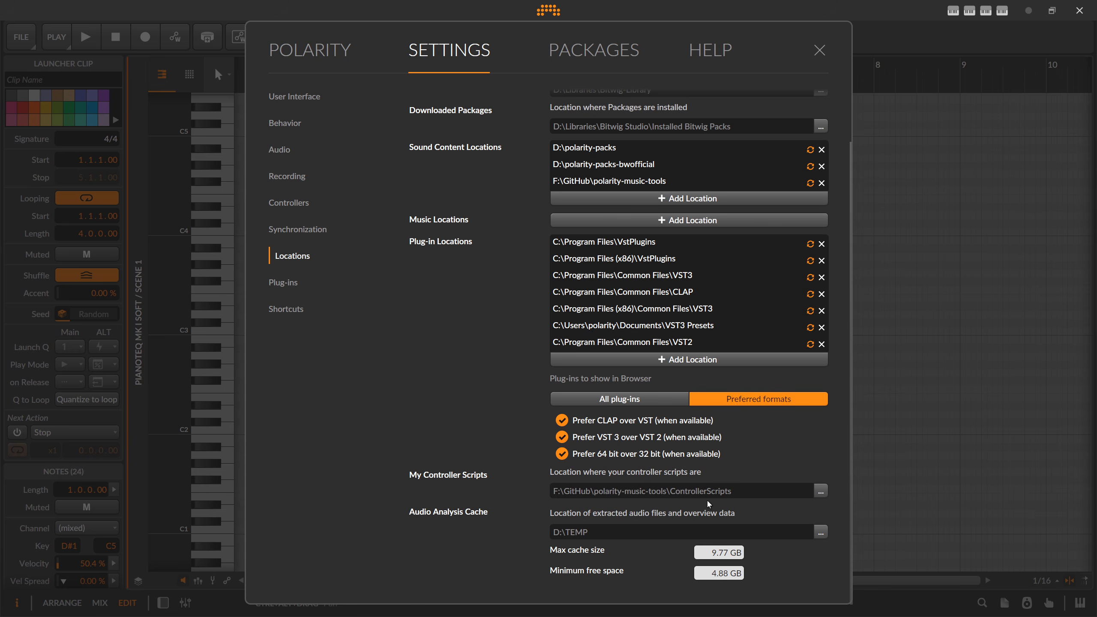
Step: Show the list of installed controllers in the Bitwig Studio settings
{"action": "left_click", "coordinate": [323, 49]}
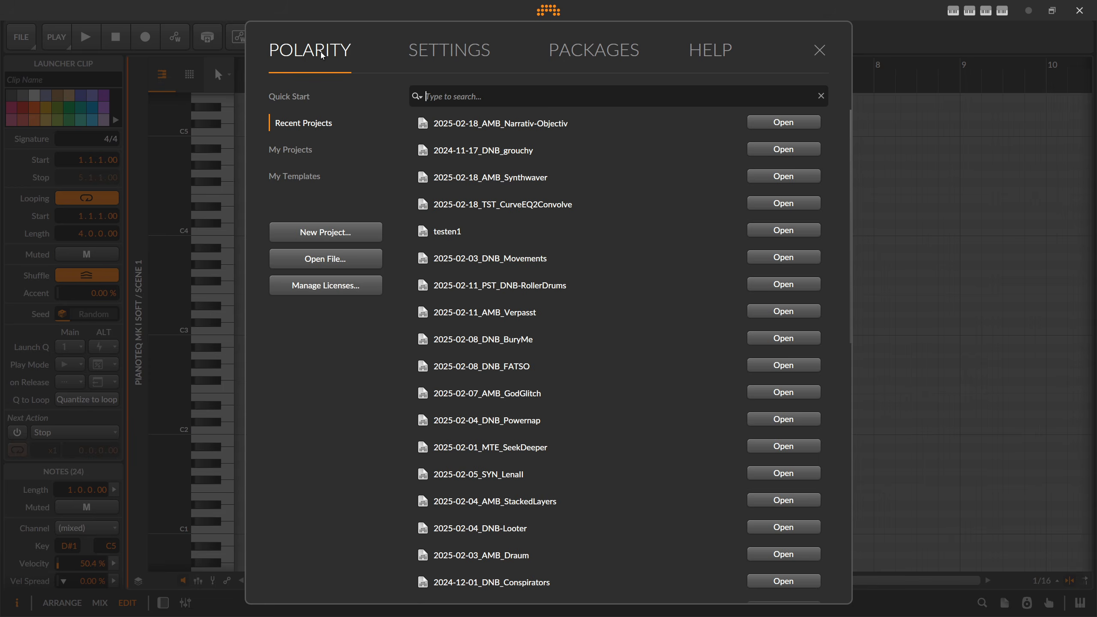
{"action": "left_click", "coordinate": [433, 53]}
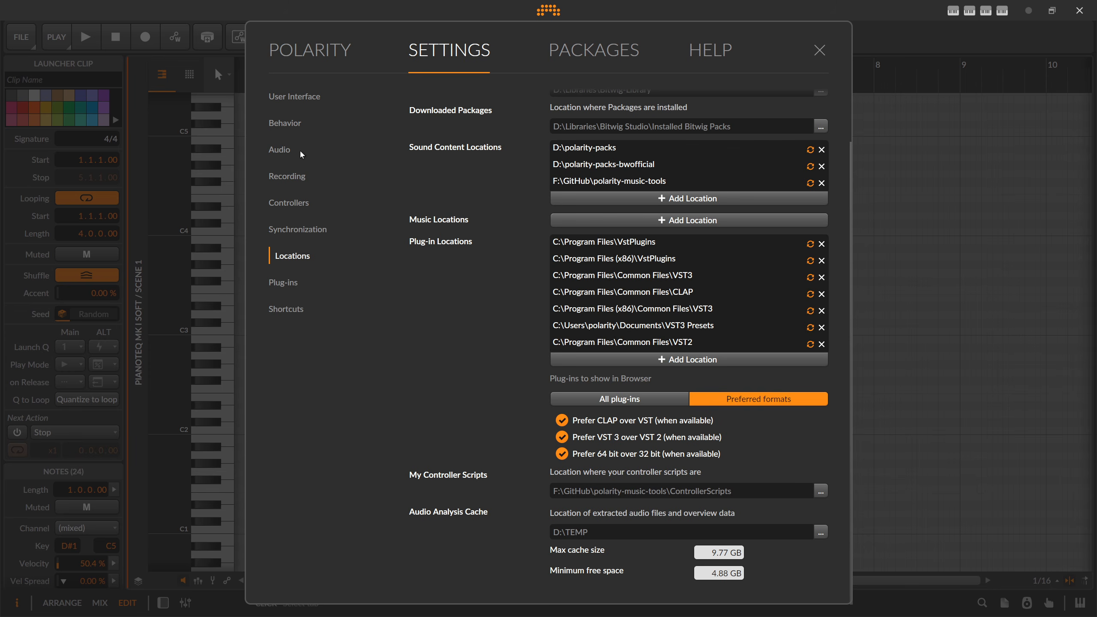
{"action": "left_click", "coordinate": [294, 203]}
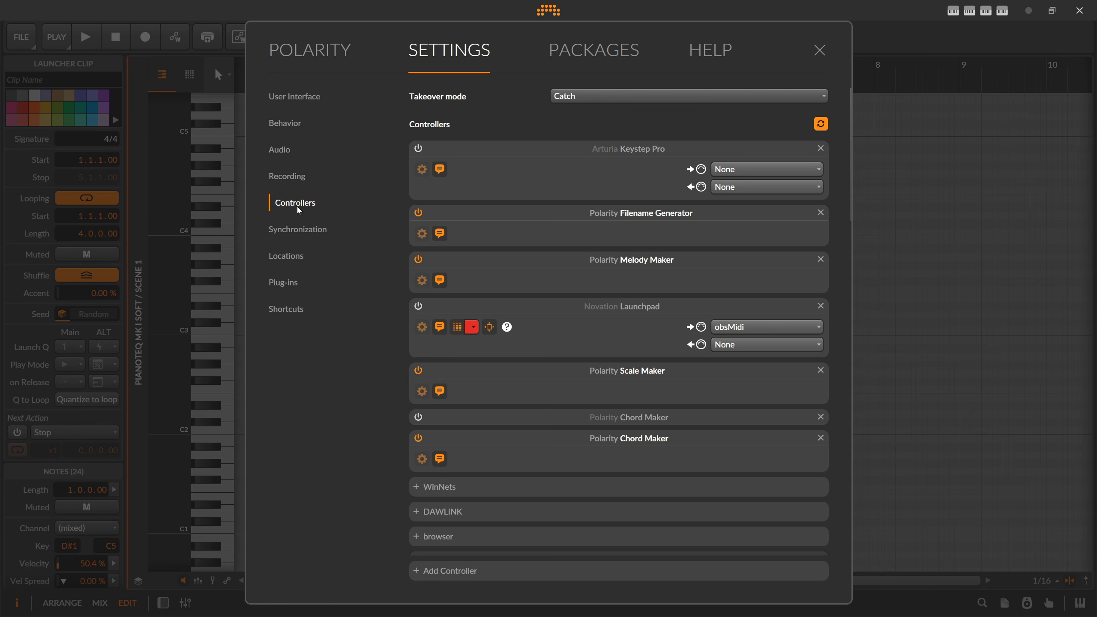
Step: Show Polarity's Chord Maker among the controllers available for adding, and close the settings without adding it
{"action": "left_click", "coordinate": [418, 571]}
{"action": "left_click", "coordinate": [457, 482]}
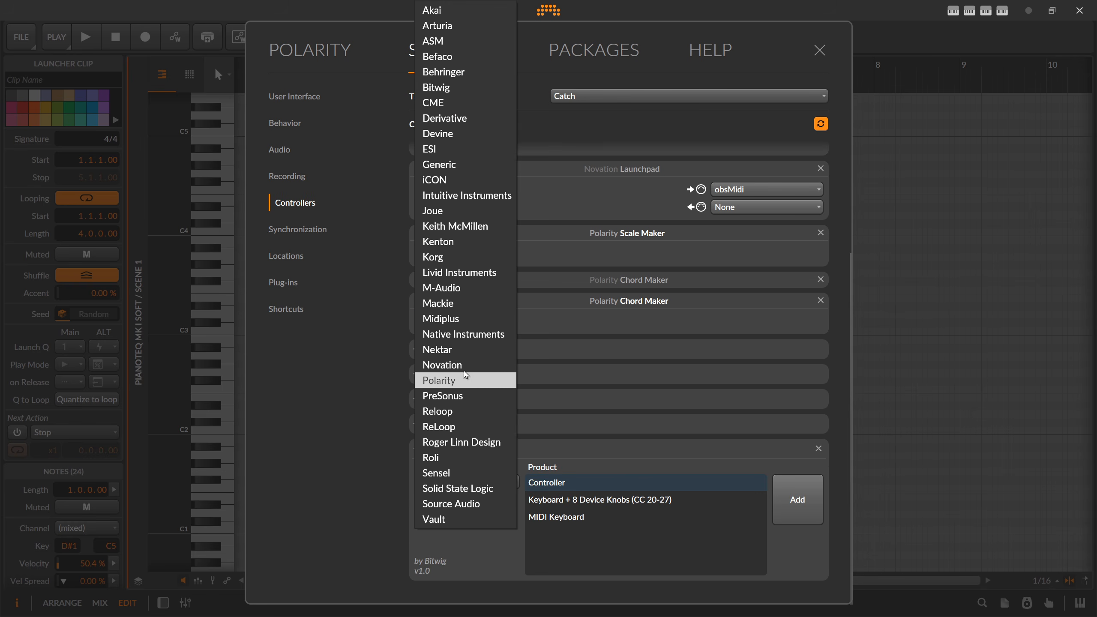
{"action": "left_click", "coordinate": [456, 381]}
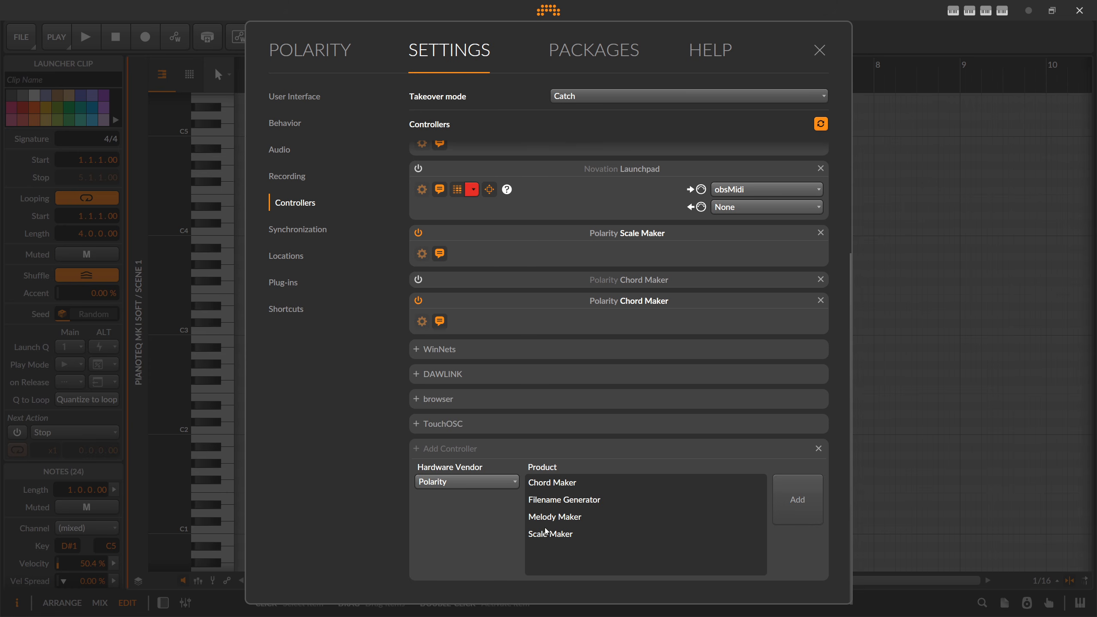
{"action": "left_click", "coordinate": [552, 484]}
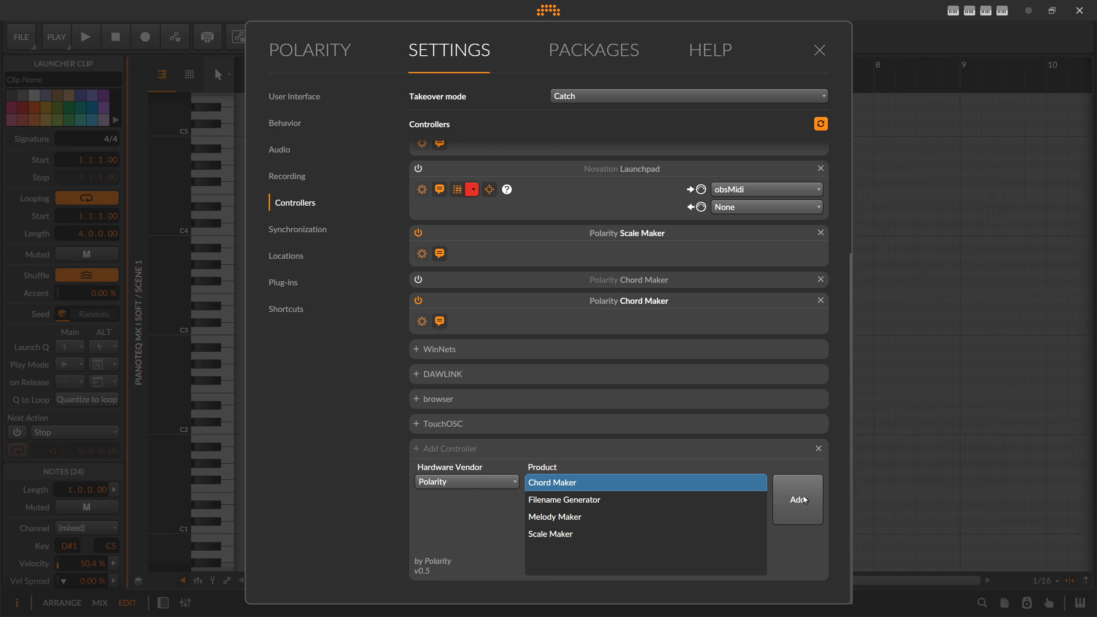
{"action": "left_click", "coordinate": [477, 485]}
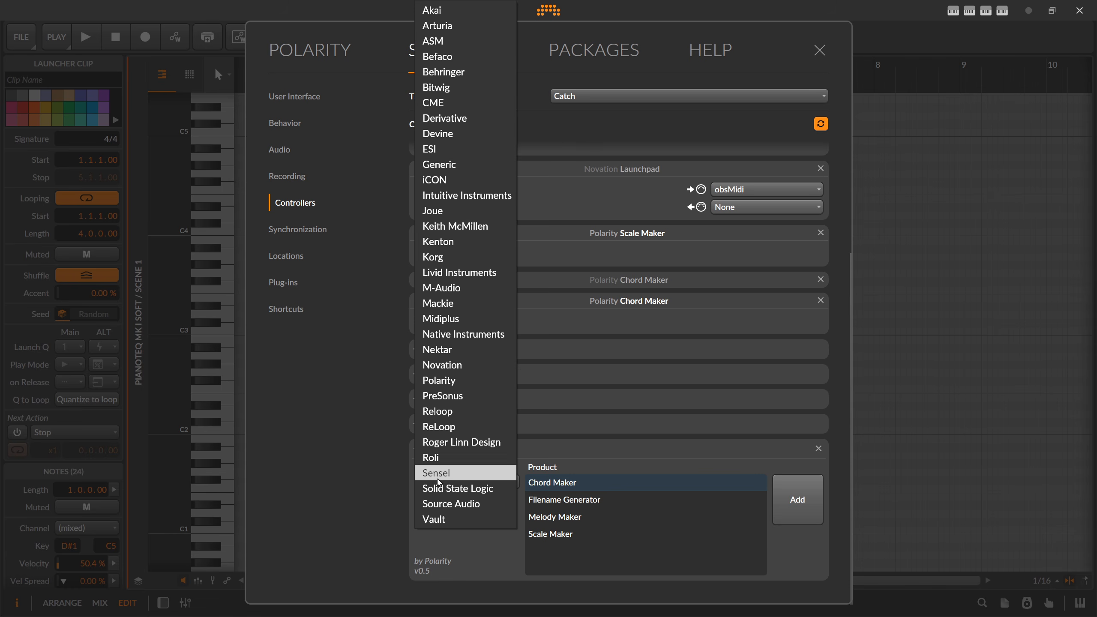
{"action": "left_click", "coordinate": [401, 382]}
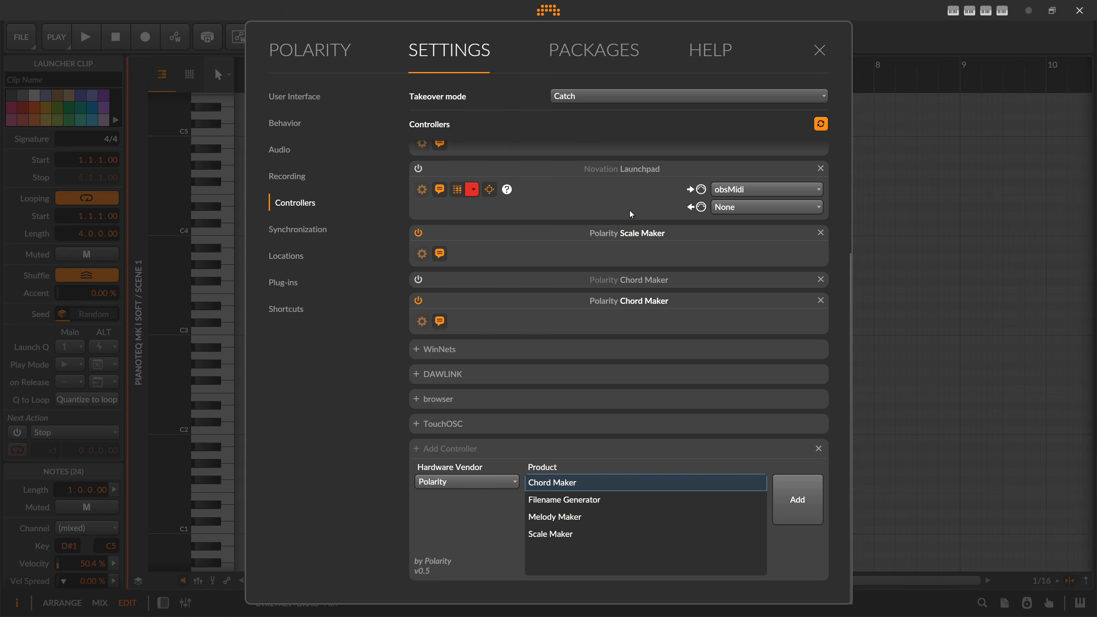
{"action": "left_click", "coordinate": [819, 51]}
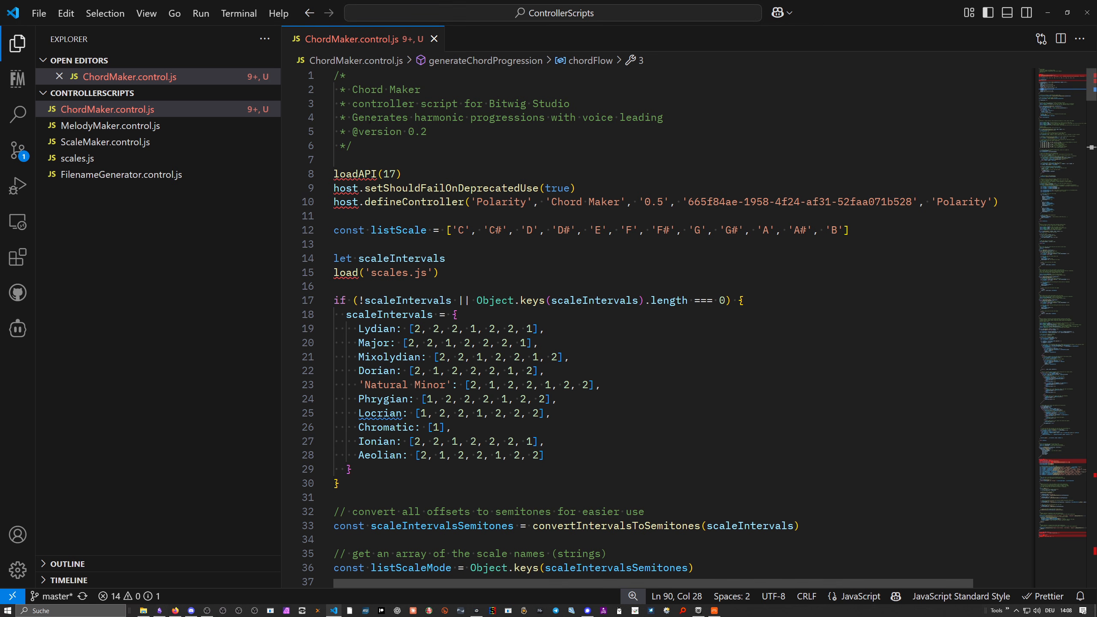
Step: Remove the blank line below the header comment, insert it again above loadAPI(17), and save ChordMaker.control.js
{"action": "left_click", "coordinate": [417, 147]}
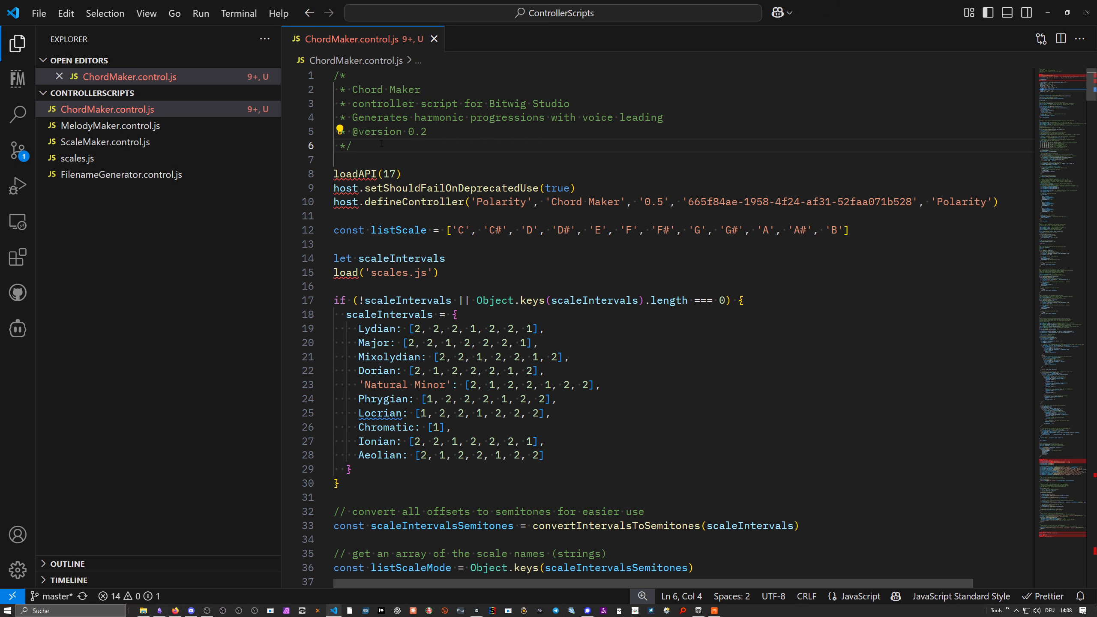
{"action": "key", "text": "Delete"}
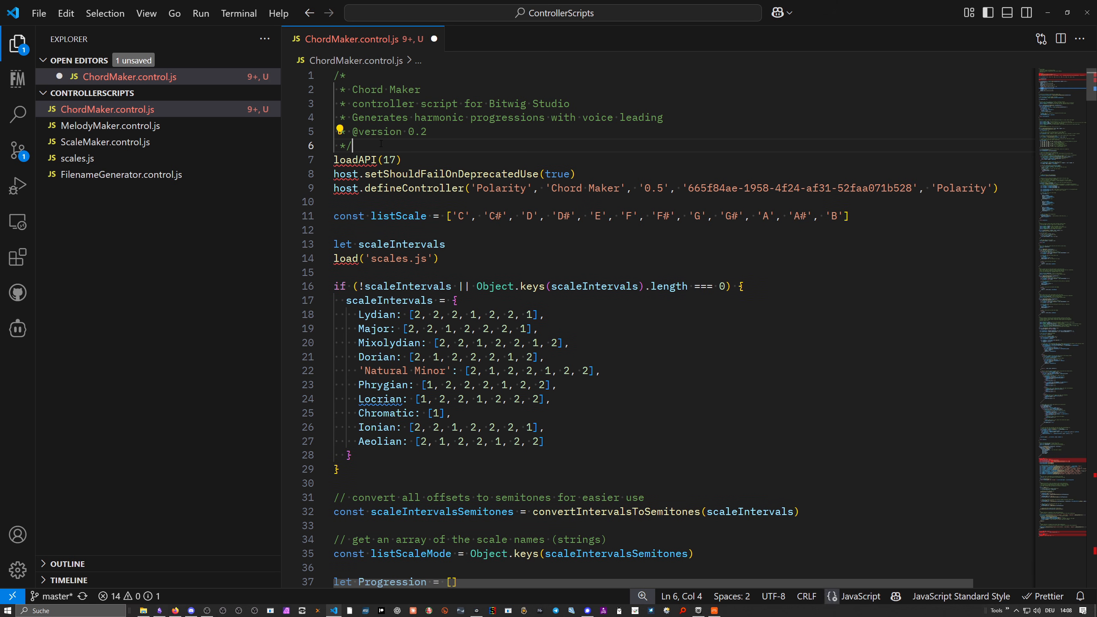
{"action": "key", "text": "Right"}
{"action": "key", "text": "Return"}
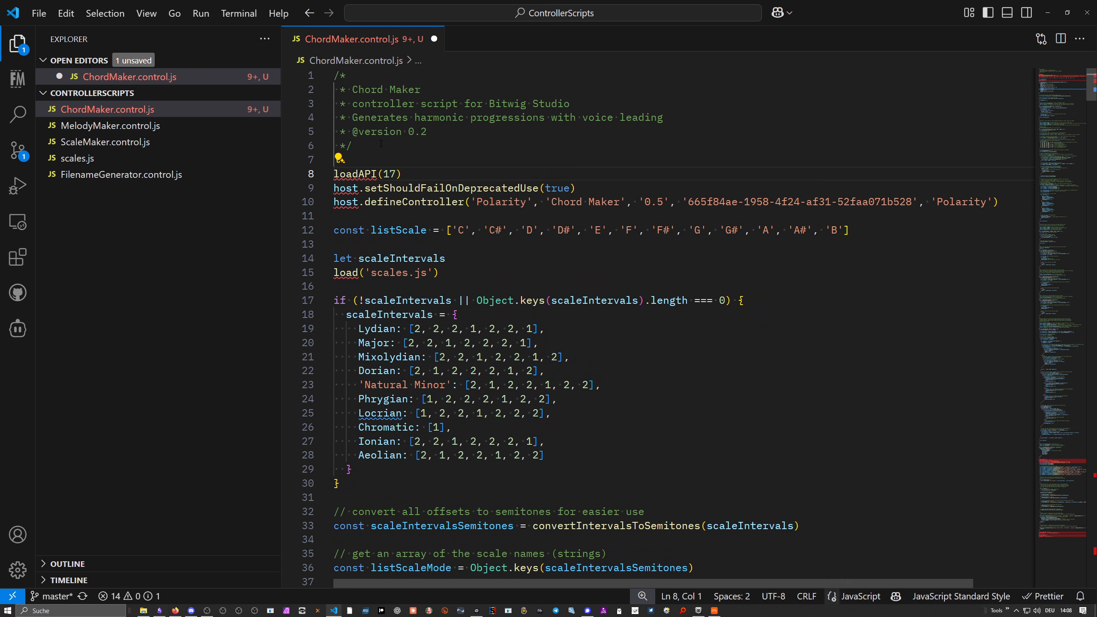
{"action": "left_click", "coordinate": [40, 13]}
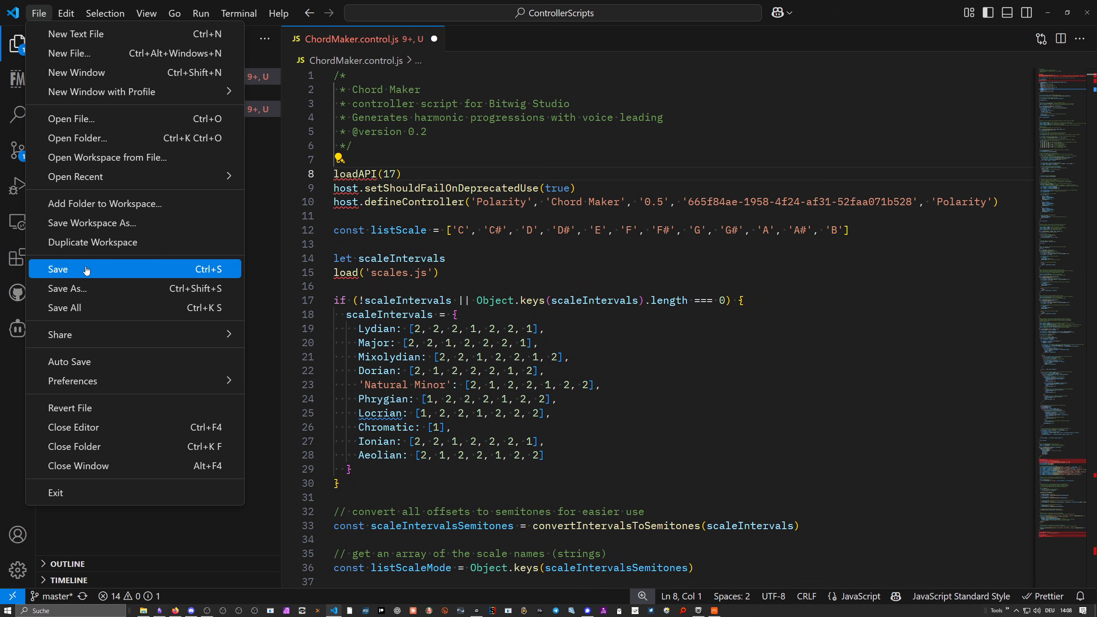
{"action": "left_click", "coordinate": [65, 269]}
Step: Repeat the removal and reinsertion of the blank line between the header comment and loadAPI(17), and save the script again
{"action": "left_click", "coordinate": [427, 158]}
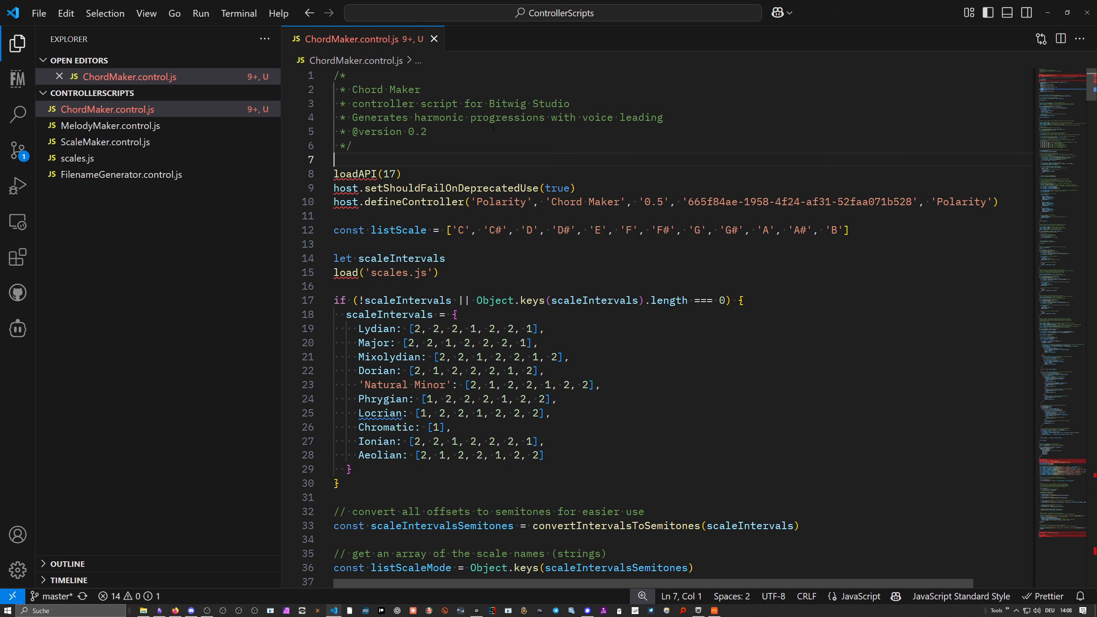
{"action": "key", "text": "Left"}
{"action": "key", "text": "Delete"}
{"action": "key", "text": "Return"}
{"action": "key", "text": "BackSpace"}
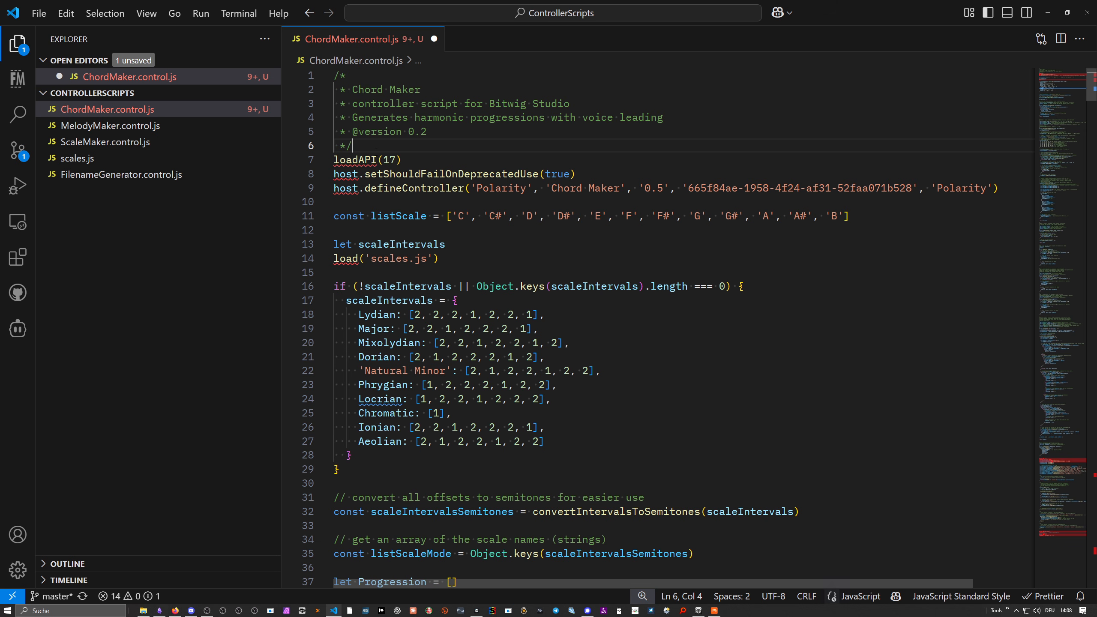
{"action": "key", "text": "Return"}
{"action": "key", "text": "ctrl+s"}
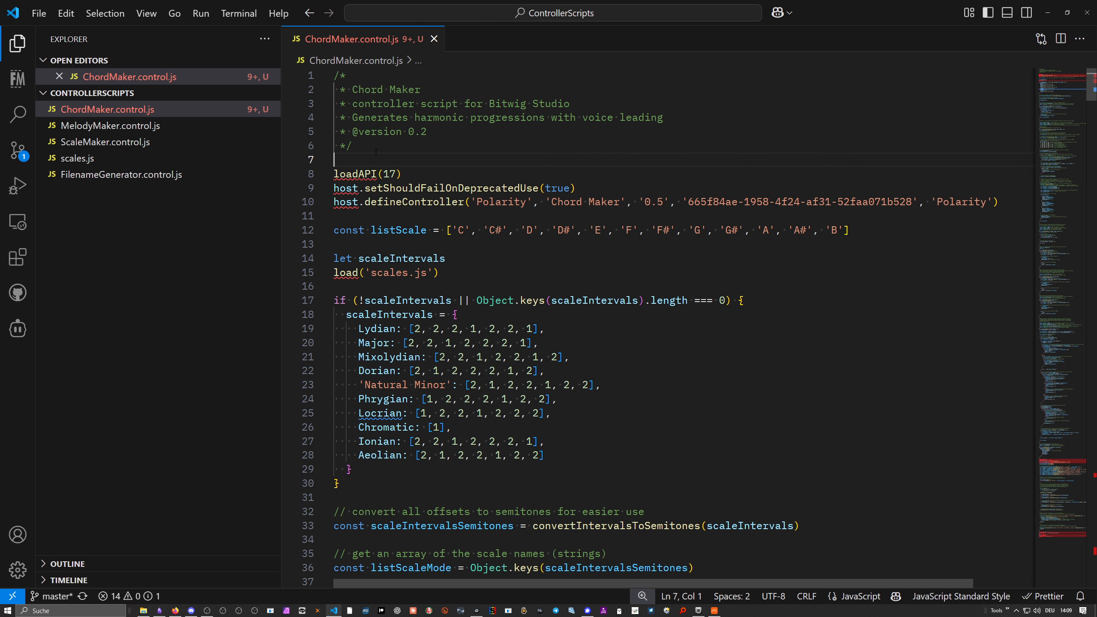
Step: Copy and delete the loadAPI(17) line, try it on a new first line of the script, and undo that insertion
{"action": "left_click", "coordinate": [376, 152]}
{"action": "key", "text": "Right"}
{"action": "key", "text": "Right"}
{"action": "key", "text": "shift+Down"}
{"action": "key", "text": "ctrl+c"}
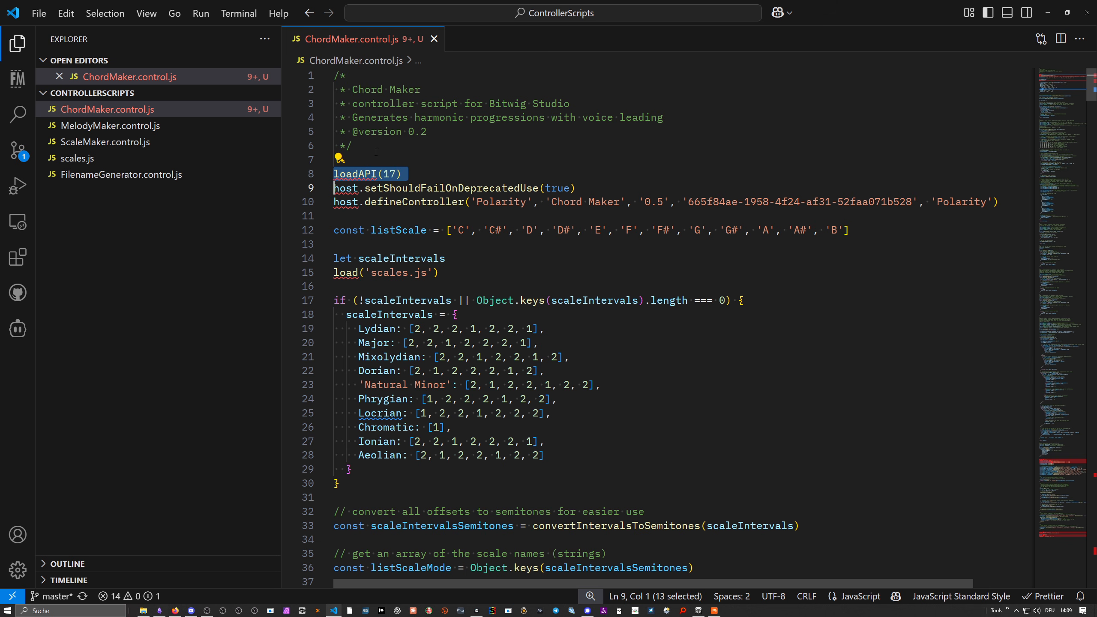
{"action": "key", "text": "Delete"}
{"action": "key", "text": "ctrl+Home"}
{"action": "key", "text": "Return"}
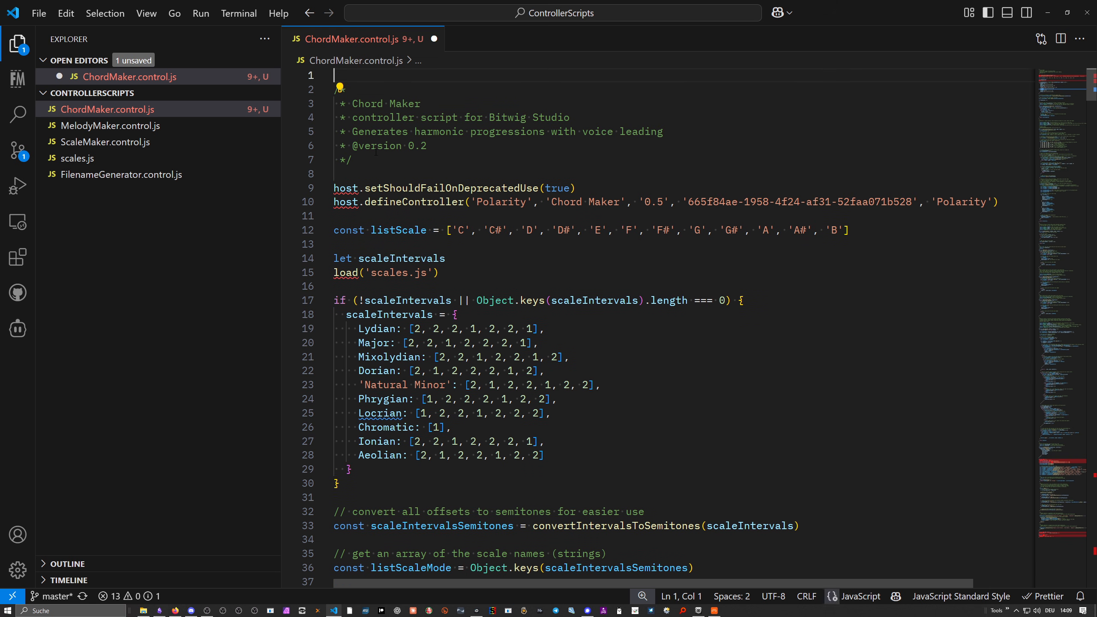
{"action": "key", "text": "Up"}
{"action": "key", "text": "ctrl+v"}
{"action": "key", "text": "ctrl+z"}
{"action": "key", "text": "ctrl+z"}
Step: Paste loadAPI(17) back above host.setShouldFailOnDeprecatedUse(true), tidy the blank line before it, and save the script
{"action": "key", "text": "Down"}
{"action": "key", "text": "Down"}
{"action": "key", "text": "Down"}
{"action": "key", "text": "Down"}
{"action": "key", "text": "Down"}
{"action": "key", "text": "Down"}
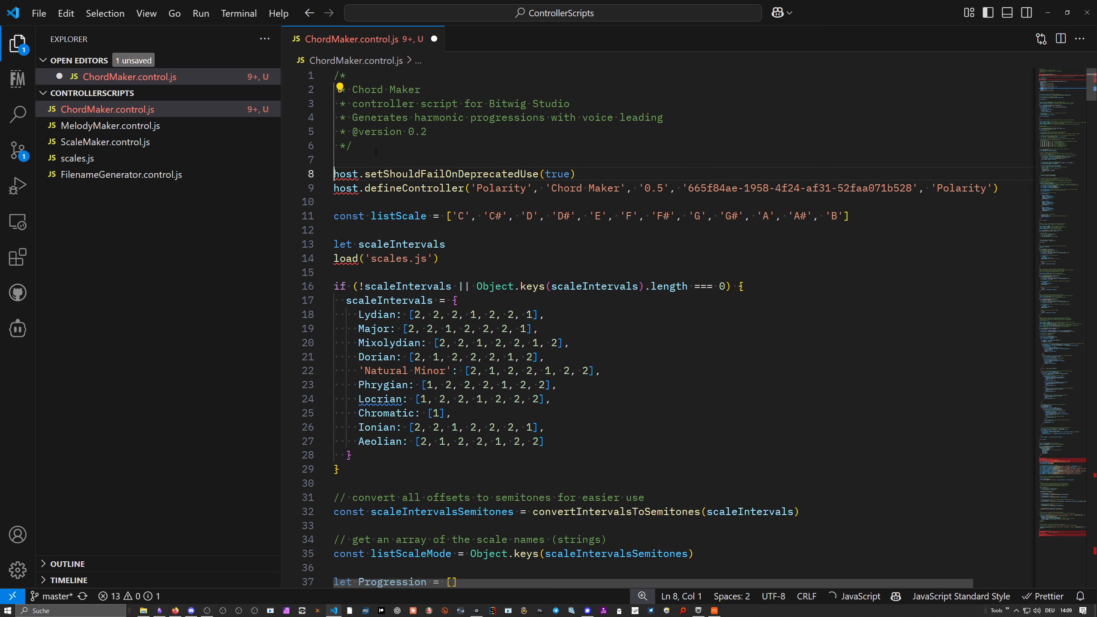
{"action": "key", "text": "ctrl+v"}
{"action": "key", "text": "BackSpace"}
{"action": "key", "text": "Home"}
{"action": "key", "text": "Return"}
{"action": "key", "text": "Up"}
{"action": "key", "text": "ctrl+s"}
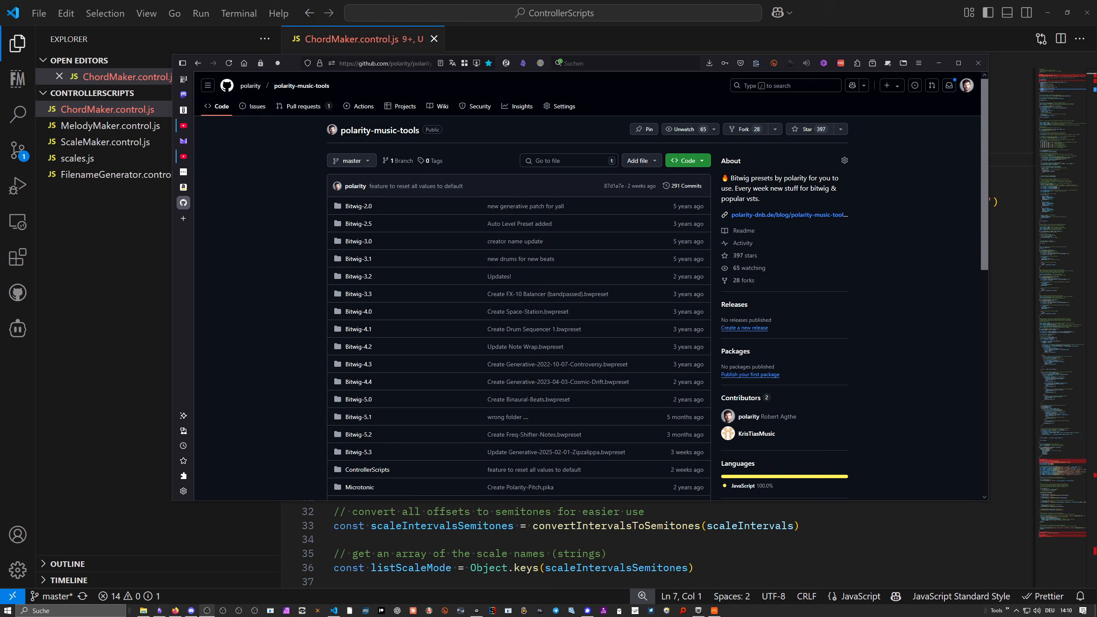
Step: Switch to the browser and view ScaleMaker.control.js in the polarity-music-tools repository's ControllerScripts folder, returning to the folder's file list
{"action": "scroll", "coordinate": [470, 279], "scroll_direction": "down", "scroll_amount": 1}
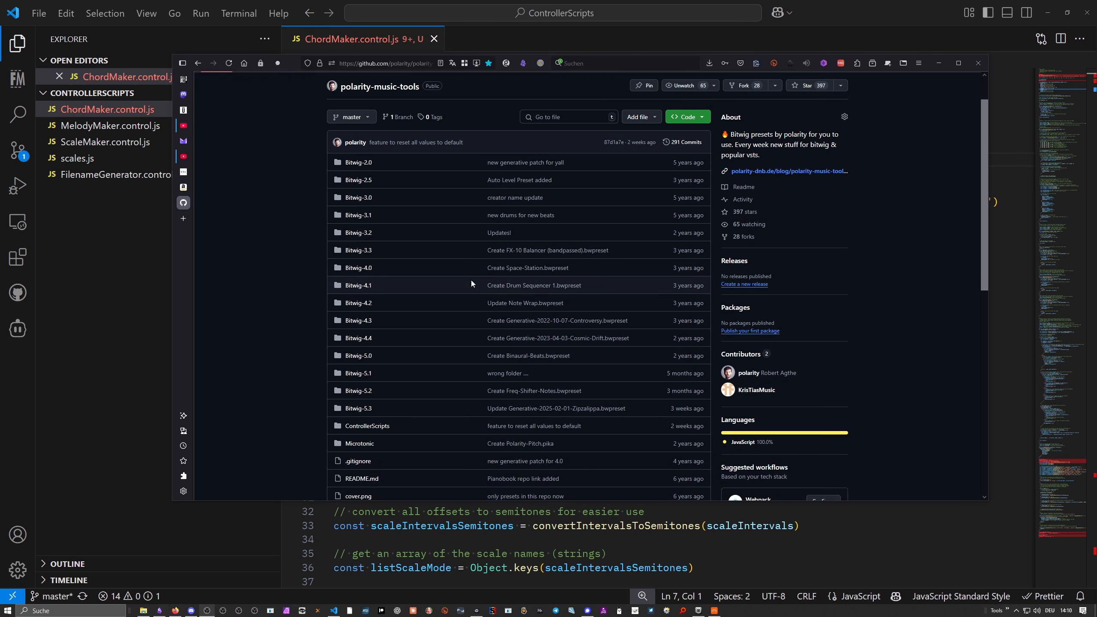
{"action": "scroll", "coordinate": [471, 280], "scroll_direction": "up", "scroll_amount": 1}
{"action": "scroll", "coordinate": [299, 247], "scroll_direction": "down", "scroll_amount": 3}
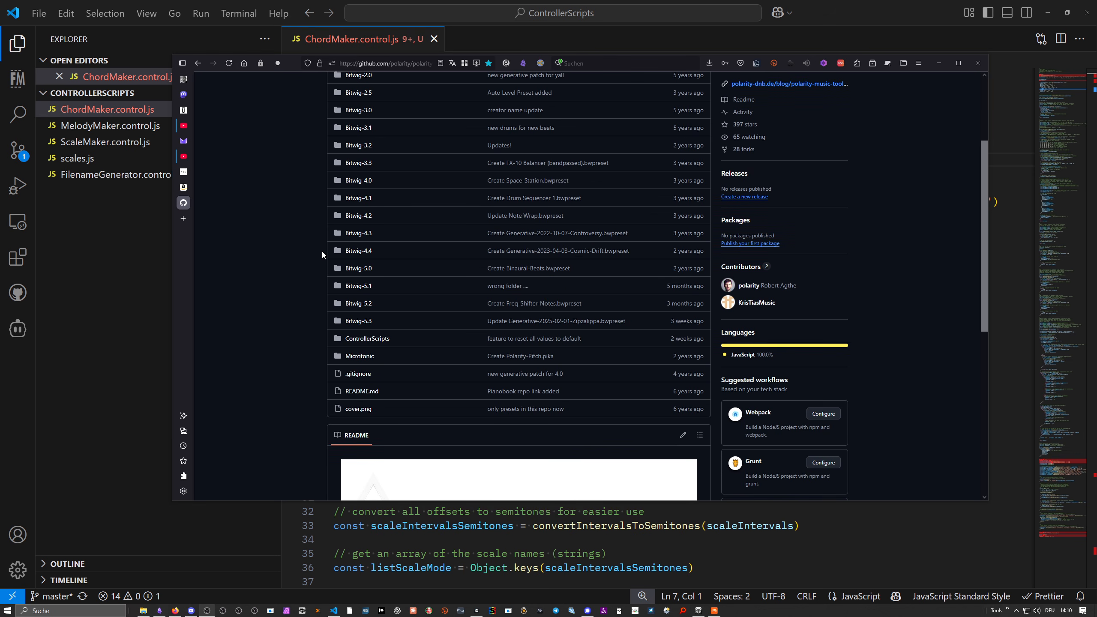
{"action": "scroll", "coordinate": [371, 242], "scroll_direction": "up", "scroll_amount": 3}
{"action": "scroll", "coordinate": [372, 270], "scroll_direction": "down", "scroll_amount": 3}
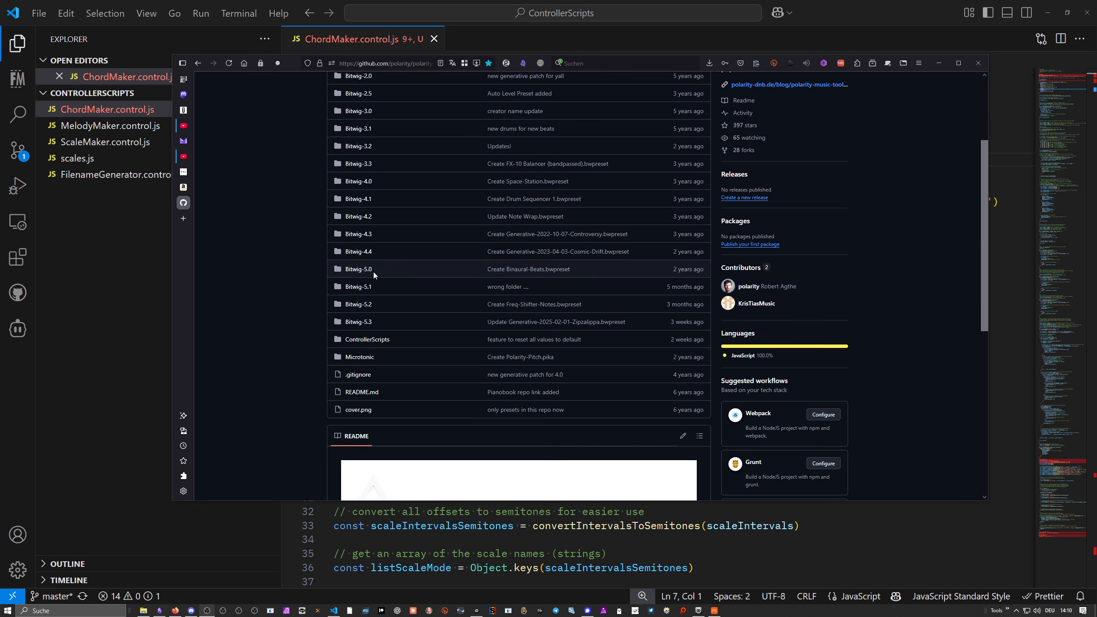
{"action": "left_click", "coordinate": [366, 338]}
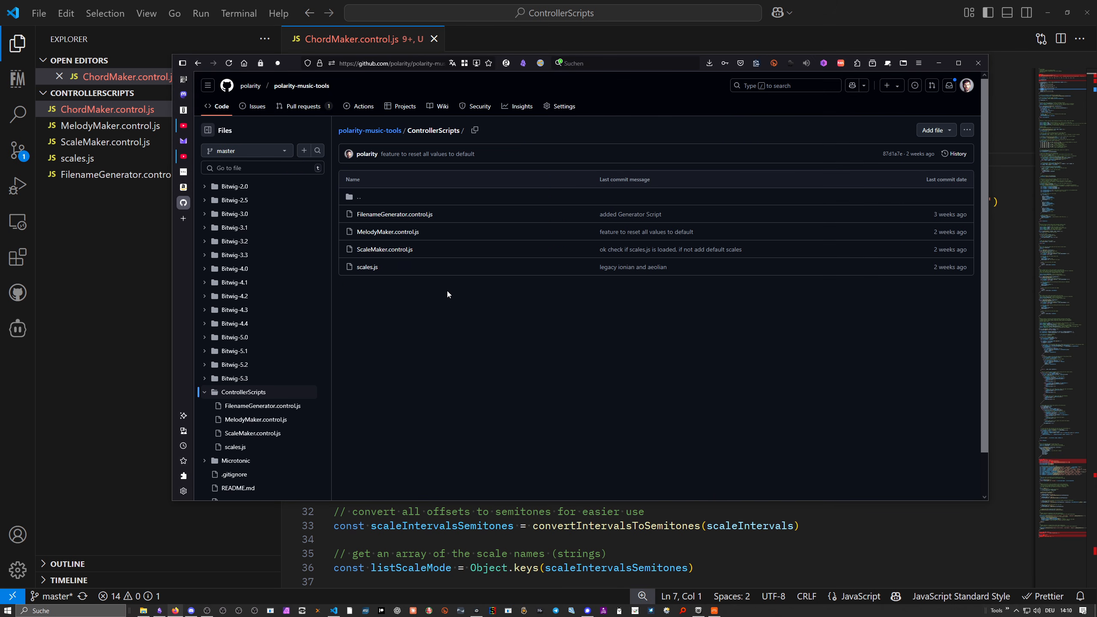
{"action": "left_click", "coordinate": [390, 250]}
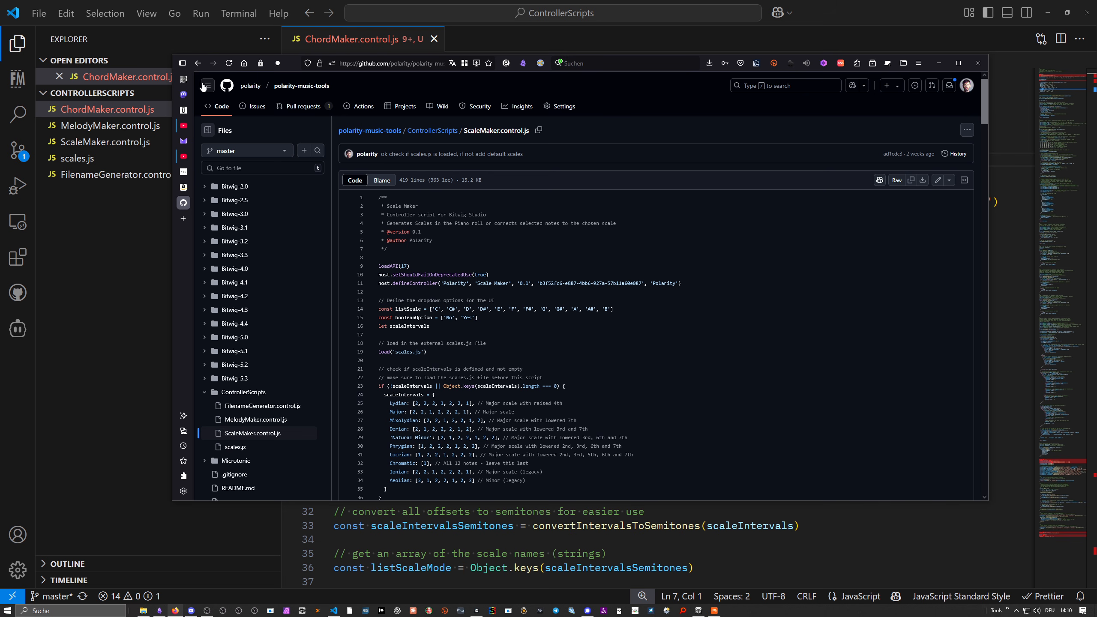
{"action": "left_click", "coordinate": [198, 63]}
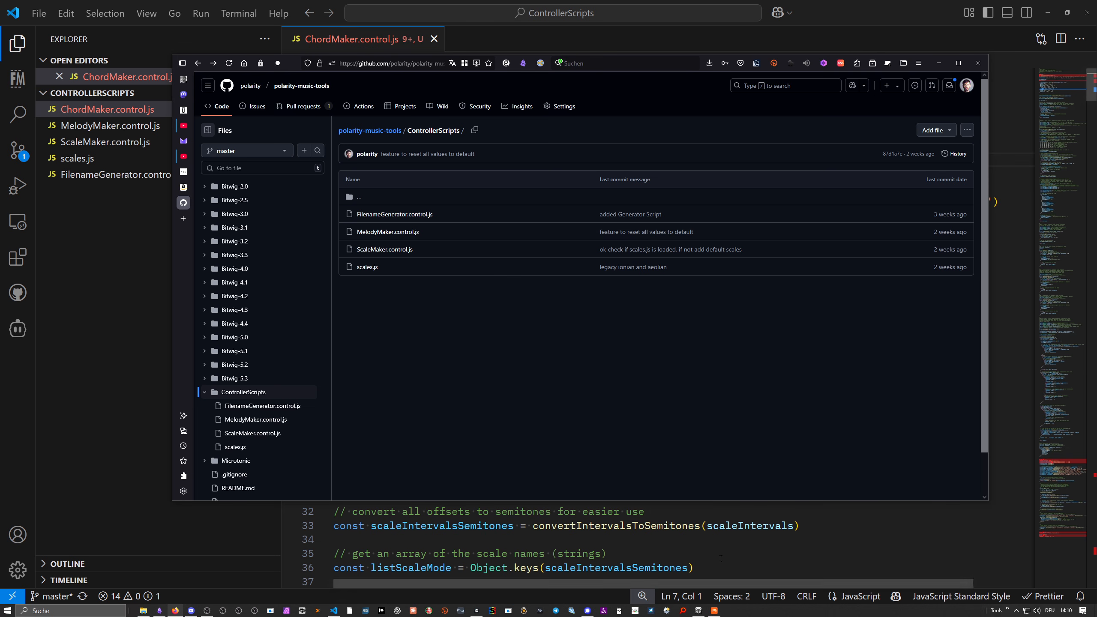
Step: Switch to Bitwig Studio, highlight the upper notes of the first and second chords in turn, and clear the selection
{"action": "left_click", "coordinate": [714, 610]}
{"action": "left_click", "coordinate": [1002, 11]}
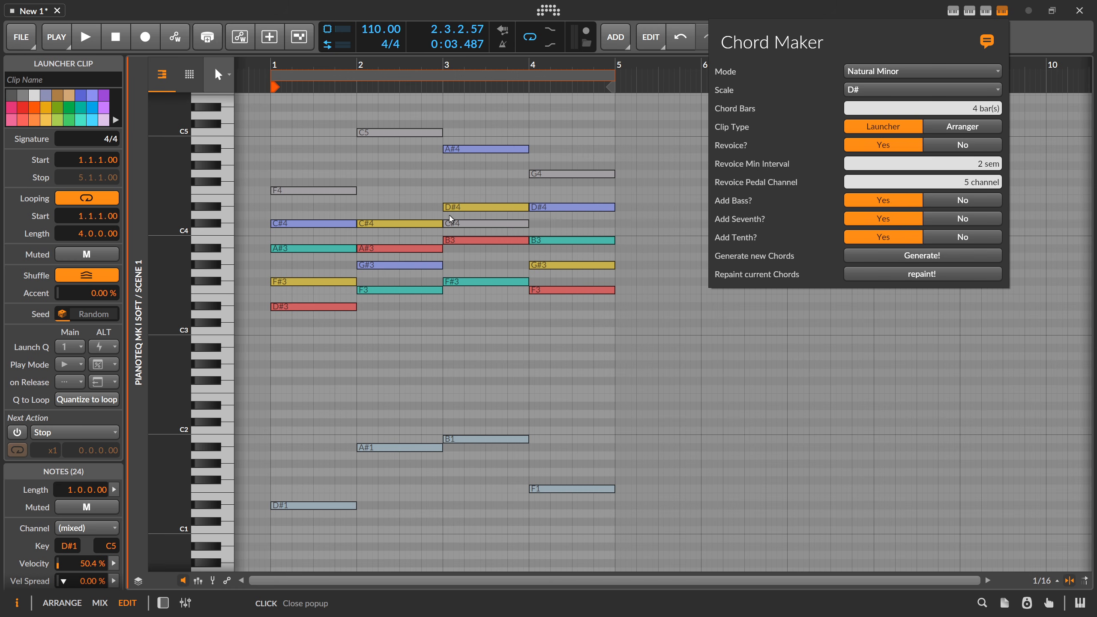
{"action": "left_click", "coordinate": [318, 173]}
{"action": "left_click_drag", "start_coordinate": [319, 173], "coordinate": [343, 356]}
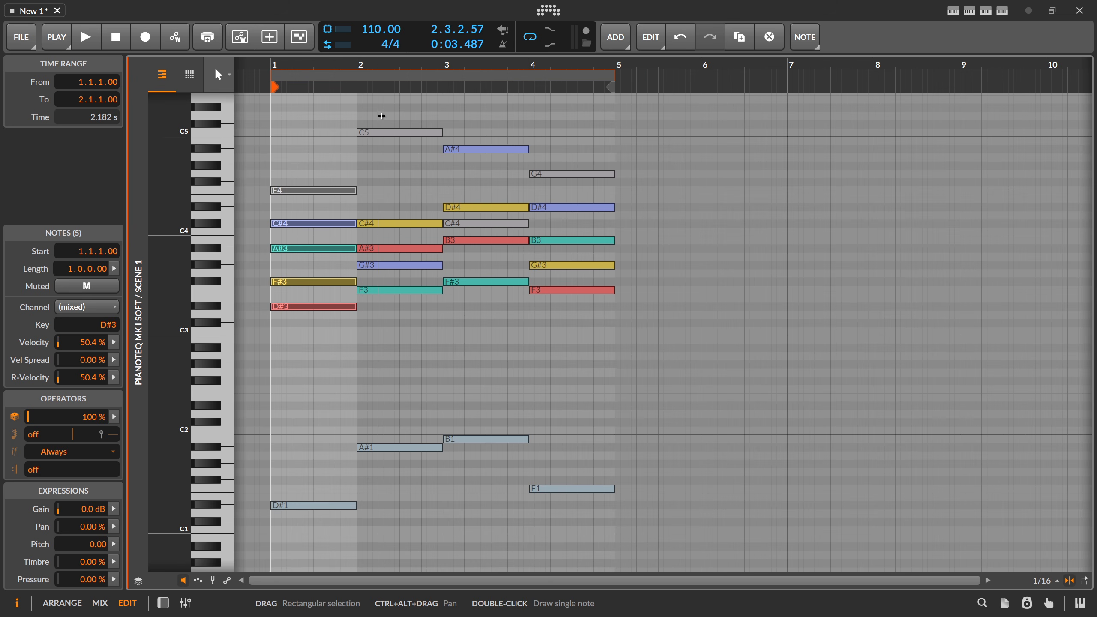
{"action": "left_click_drag", "start_coordinate": [384, 111], "coordinate": [359, 349]}
{"action": "mouse_move", "coordinate": [440, 291]}
{"action": "left_mouse_down"}
{"action": "mouse_move", "coordinate": [500, 291]}
{"action": "mouse_move", "coordinate": [441, 291]}
{"action": "left_mouse_up"}
{"action": "left_click", "coordinate": [449, 307]}
{"action": "left_click", "coordinate": [484, 330]}
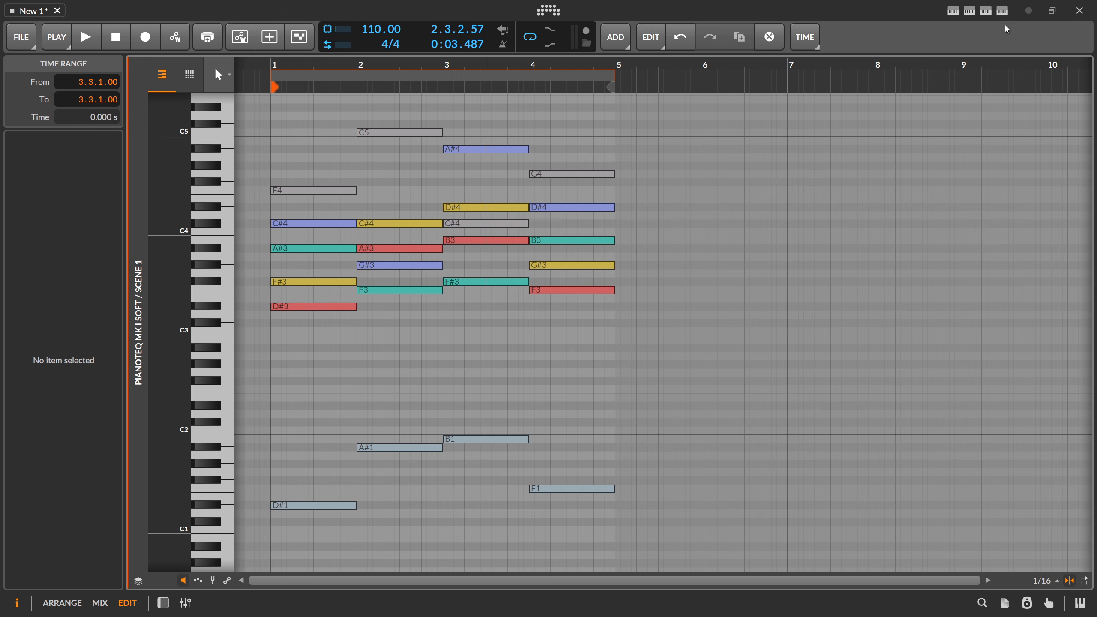
Step: Generate new chords with Chord Maker, set Add Tenth to No, and repaint the current chords
{"action": "left_click", "coordinate": [1001, 11]}
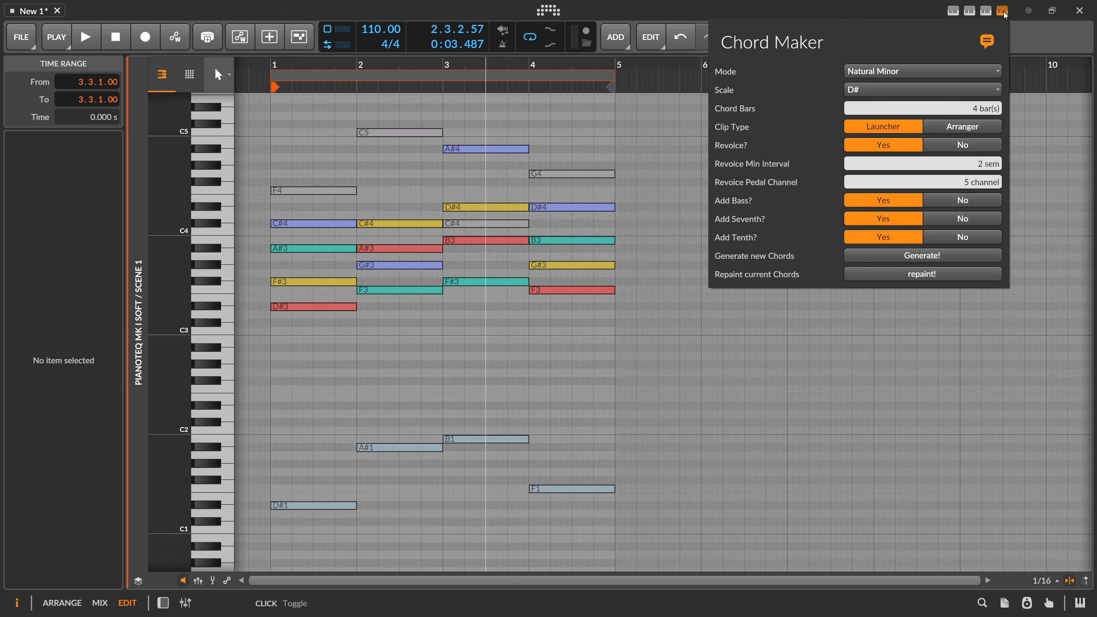
{"action": "left_click", "coordinate": [923, 252]}
{"action": "left_click", "coordinate": [934, 238]}
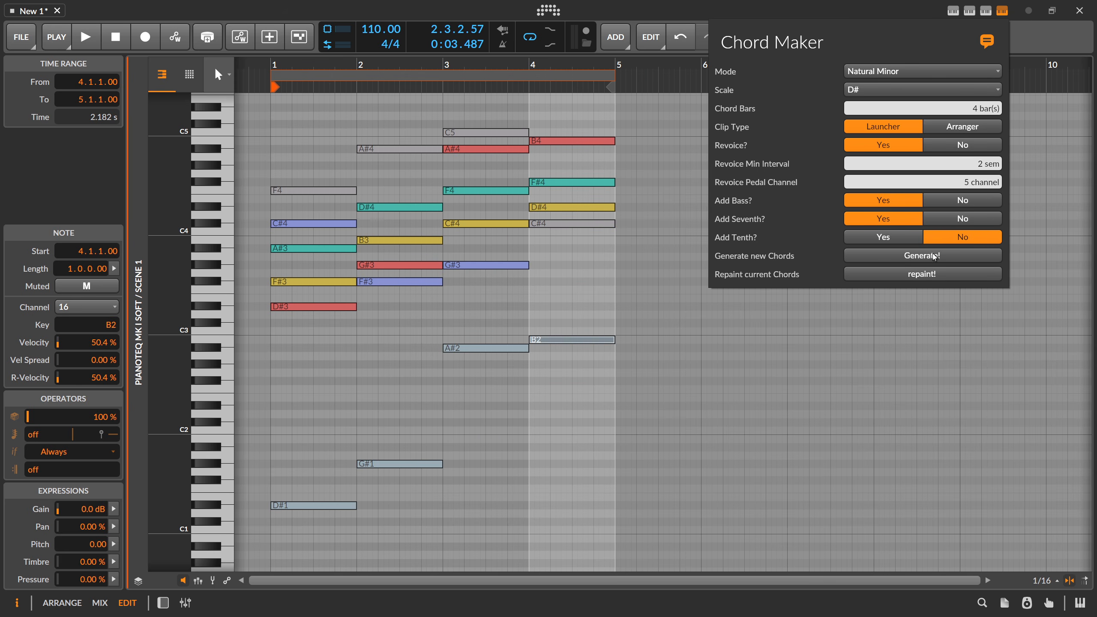
{"action": "left_click", "coordinate": [926, 272]}
Step: Play the clip, generate another chord progression without tenths during playback, and stop playback
{"action": "key", "text": "space"}
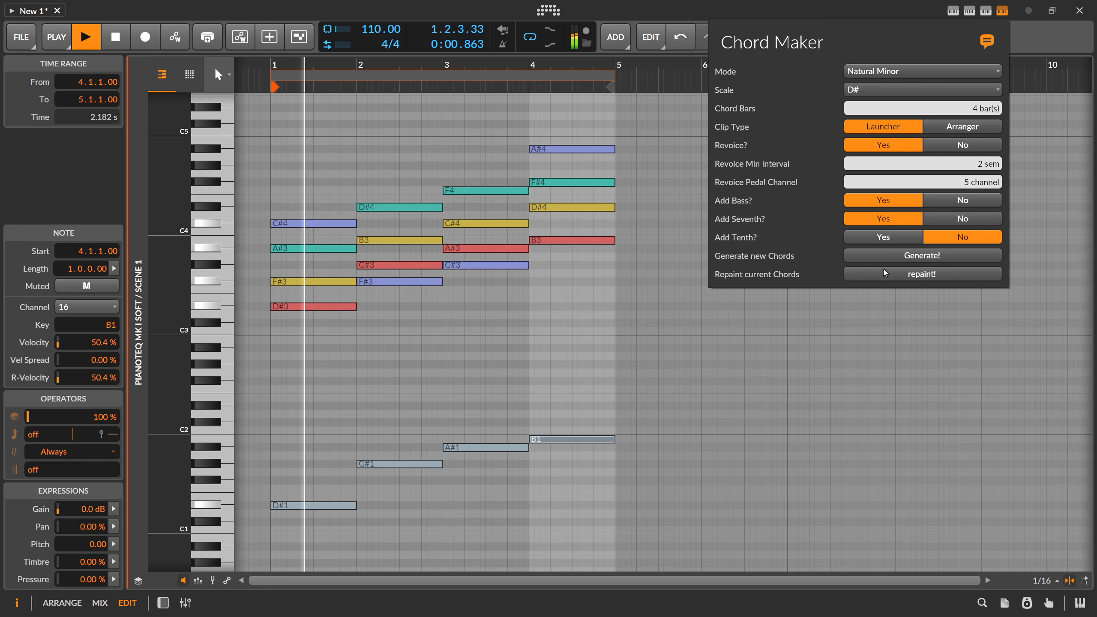
{"action": "left_click", "coordinate": [910, 260]}
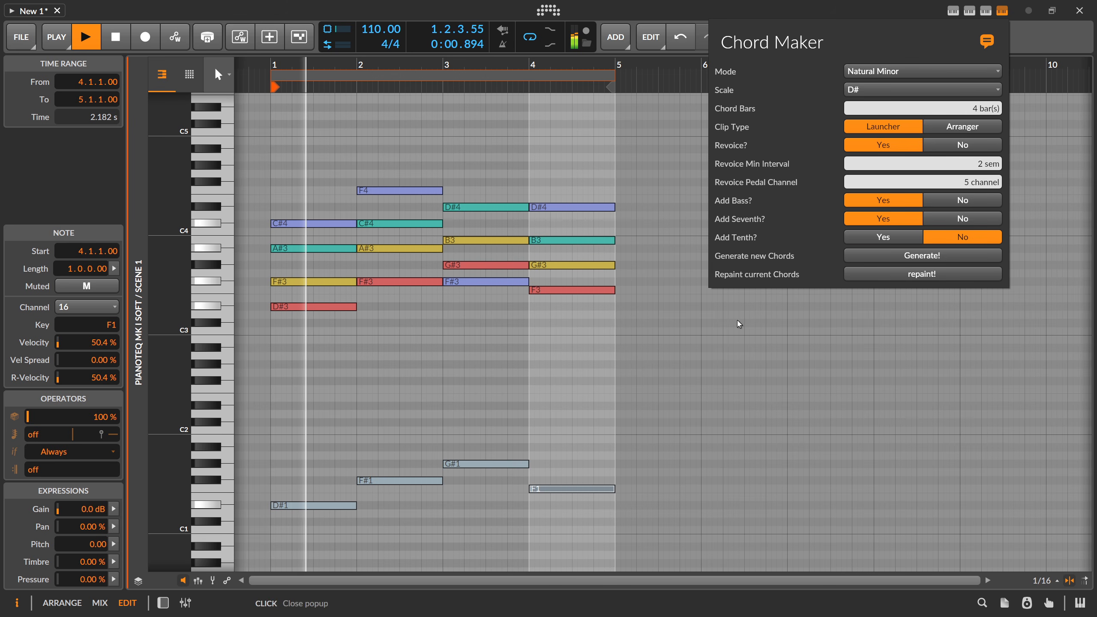
{"action": "left_click", "coordinate": [667, 325]}
{"action": "key", "text": "space"}
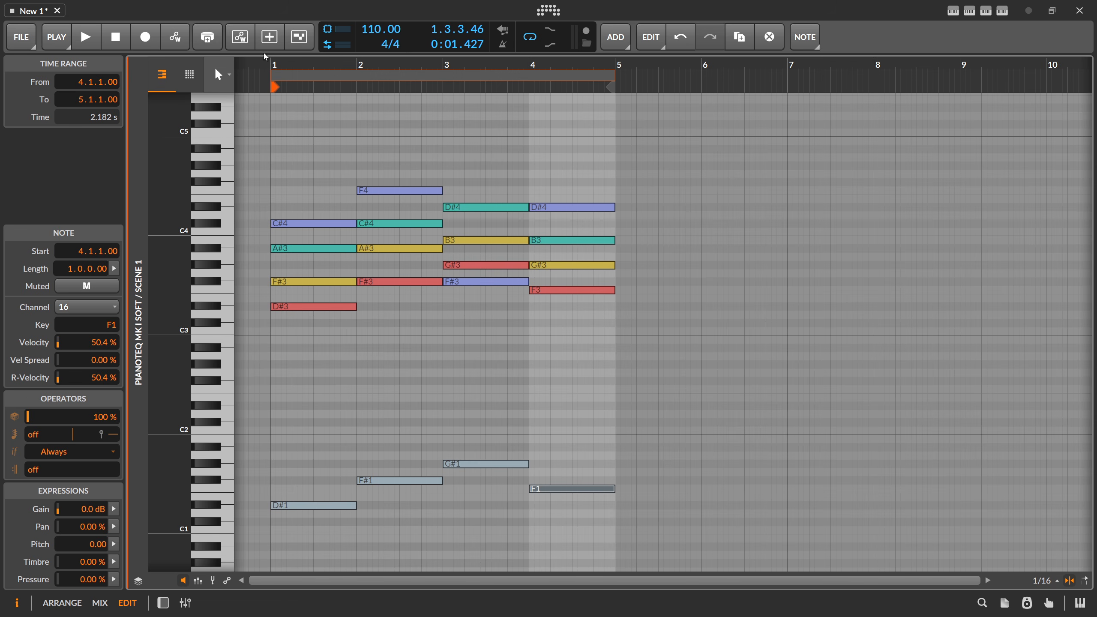
{"action": "left_click_drag", "start_coordinate": [271, 60], "coordinate": [277, 63]}
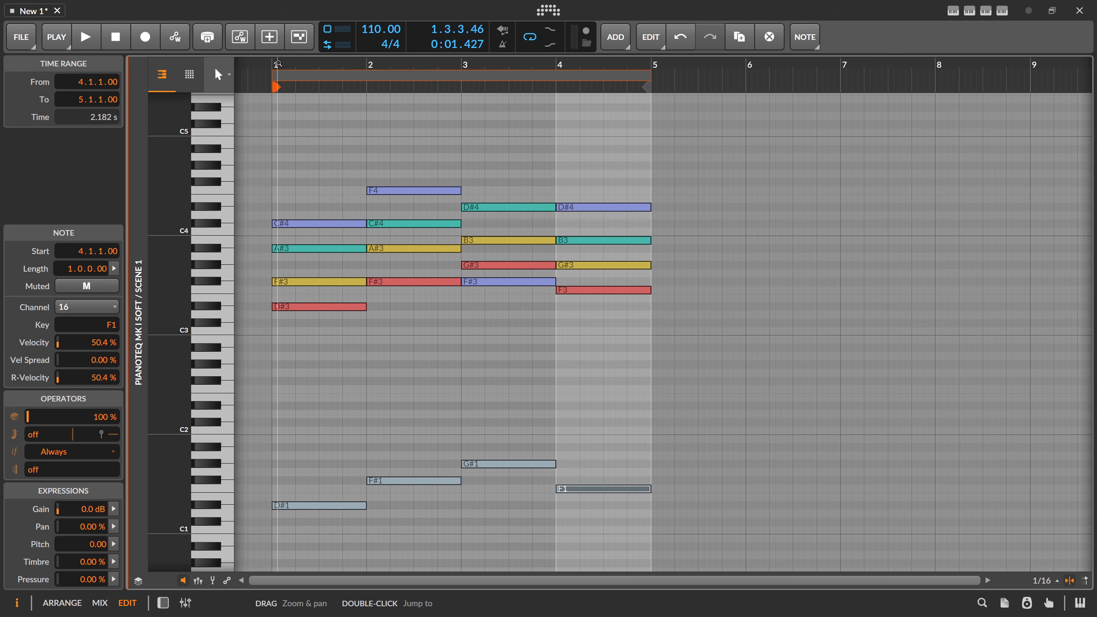
{"action": "left_click_drag", "start_coordinate": [278, 63], "coordinate": [281, 72]}
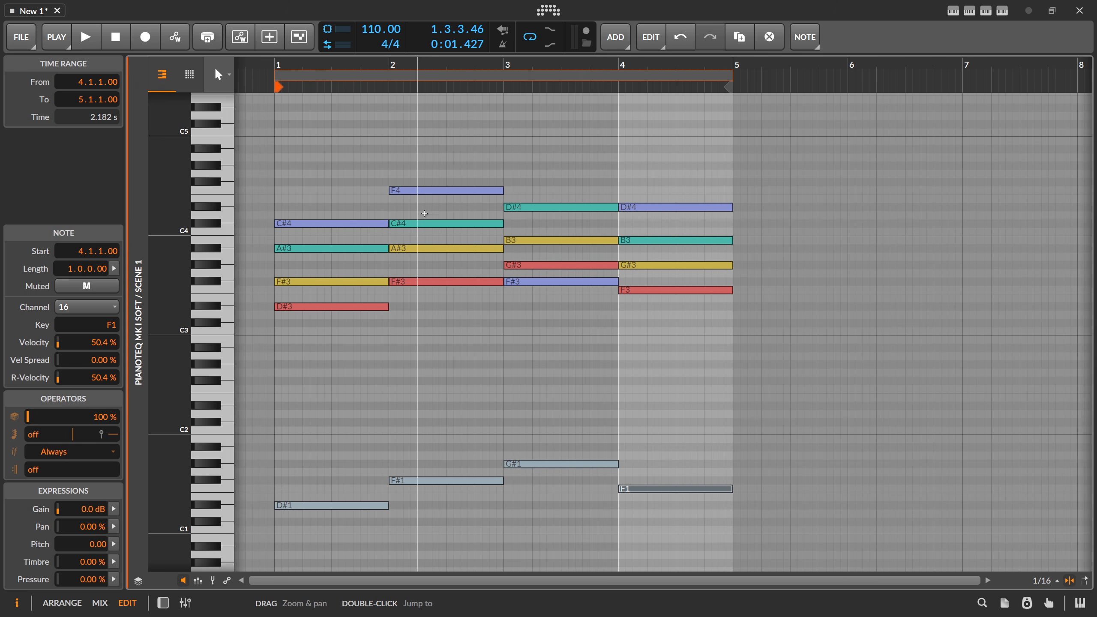